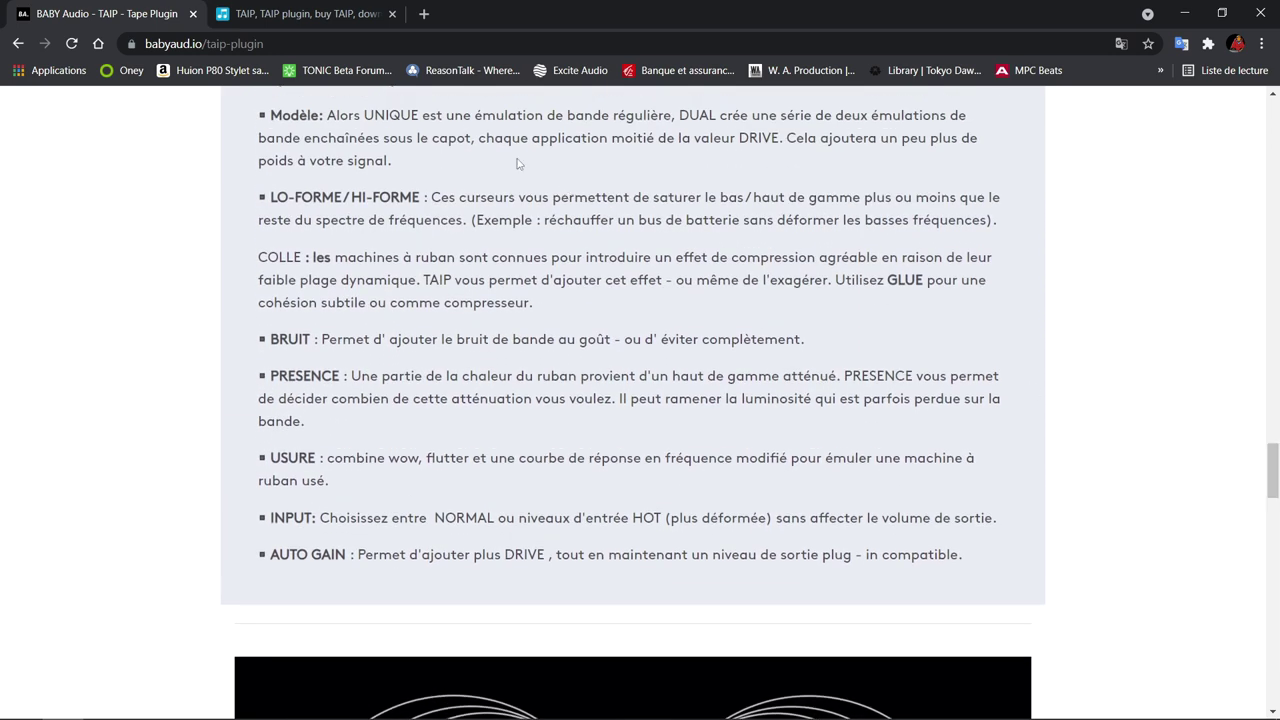
Examine the Plugin Boutique product page for TAIP, including its price, ratings, testimonials and feature description
click(280, 14)
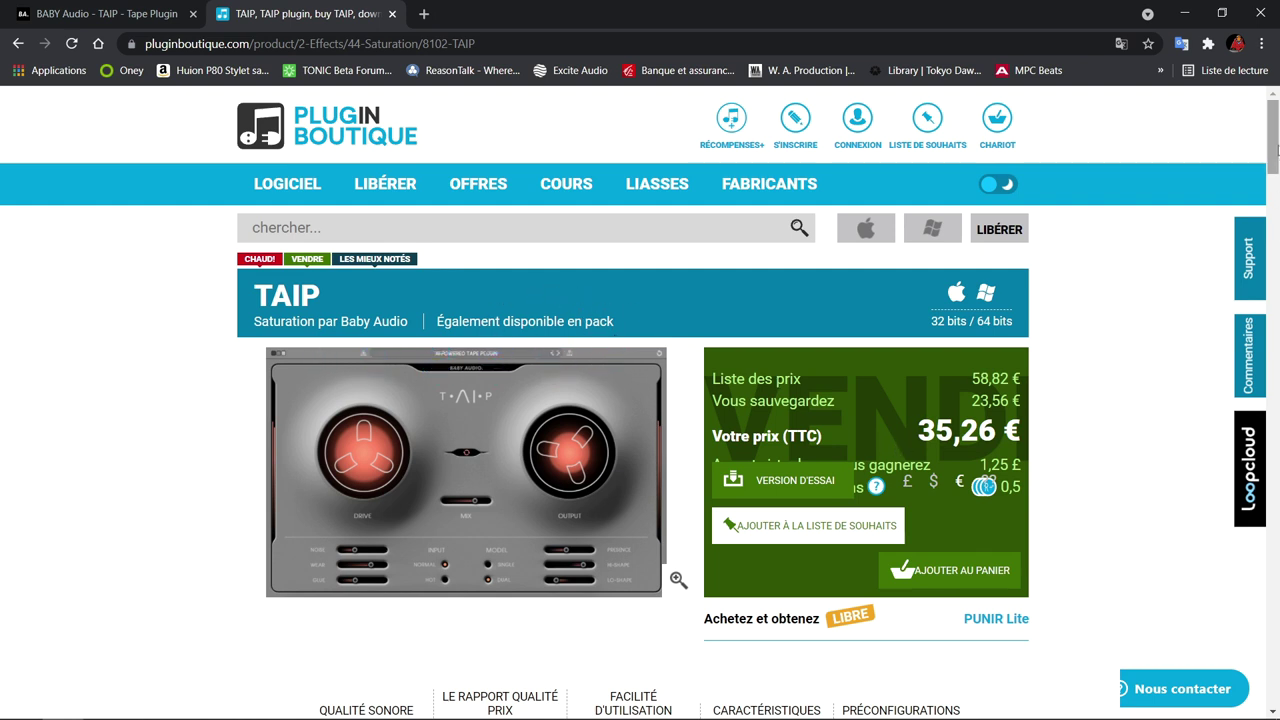
drag(1276, 141, 1276, 175)
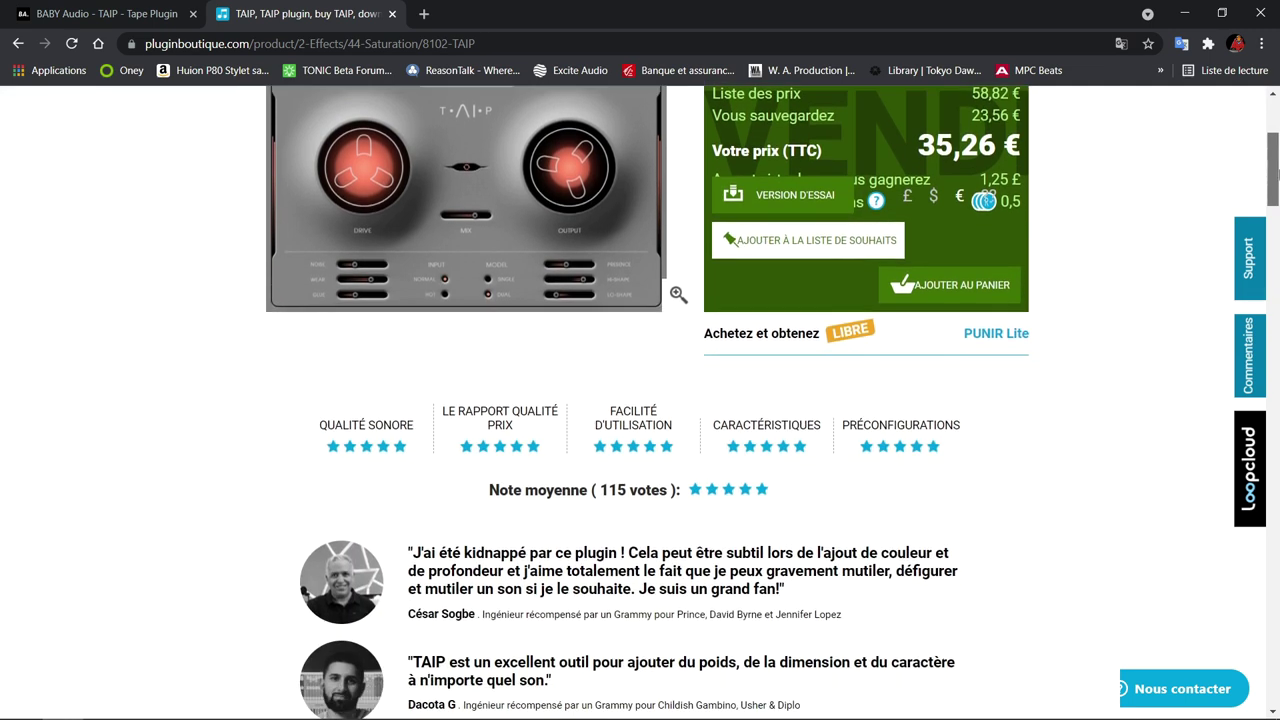
drag(1276, 175, 1276, 239)
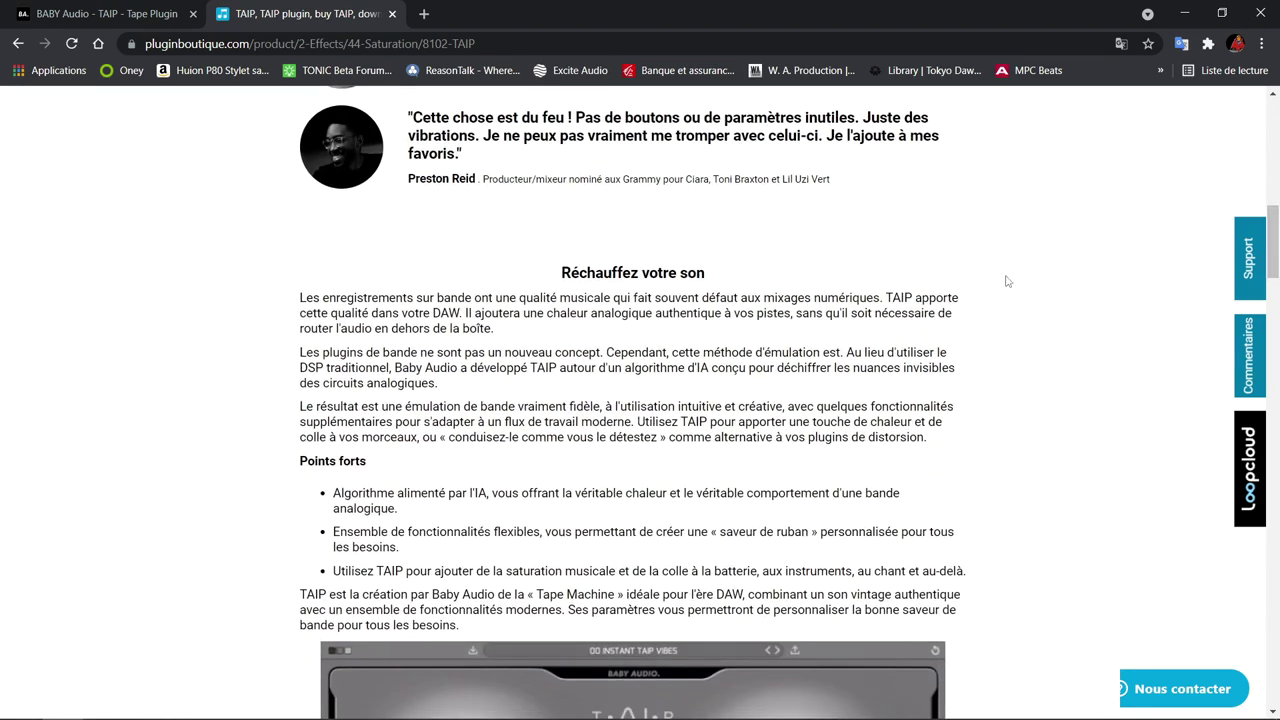
drag(1276, 235, 1276, 369)
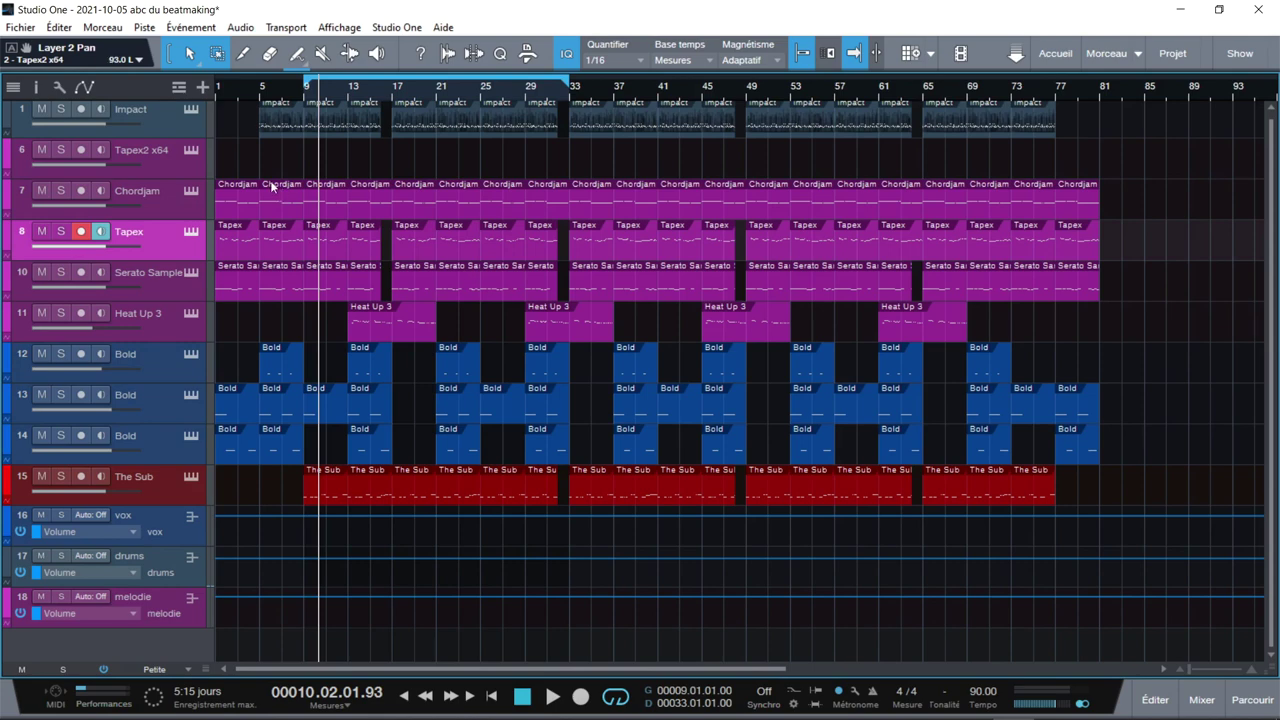
In Studio One, review the song's instruments in turn: Impact, Tapex2 x64, Chordjam, Tapex, The Sub, Serato Sample, Bold and Heat Up 3
click(191, 110)
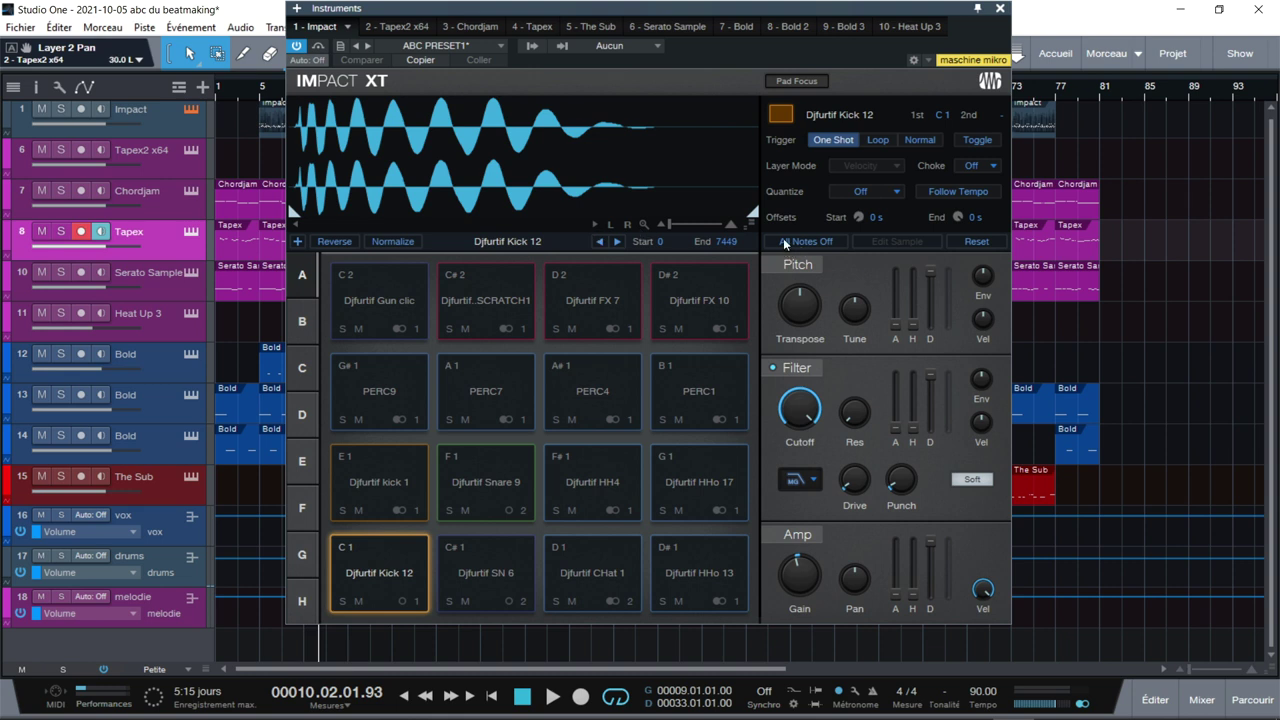
click(408, 27)
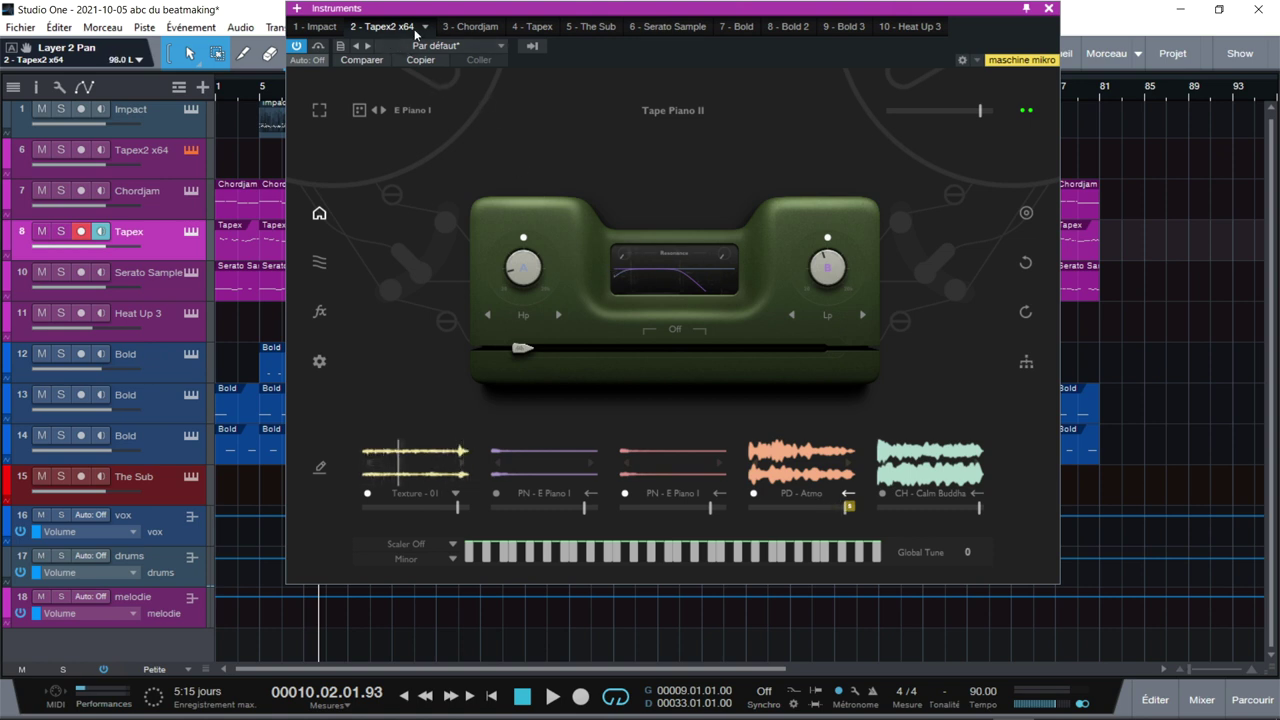
click(470, 30)
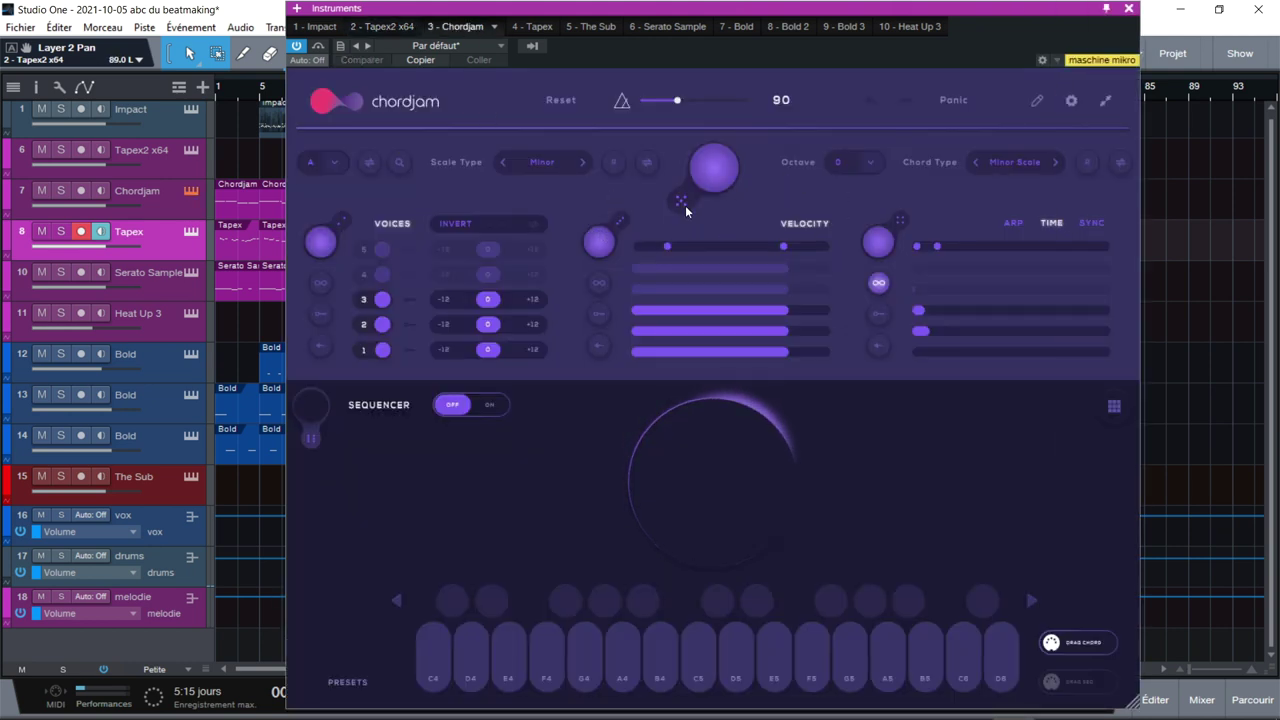
click(543, 32)
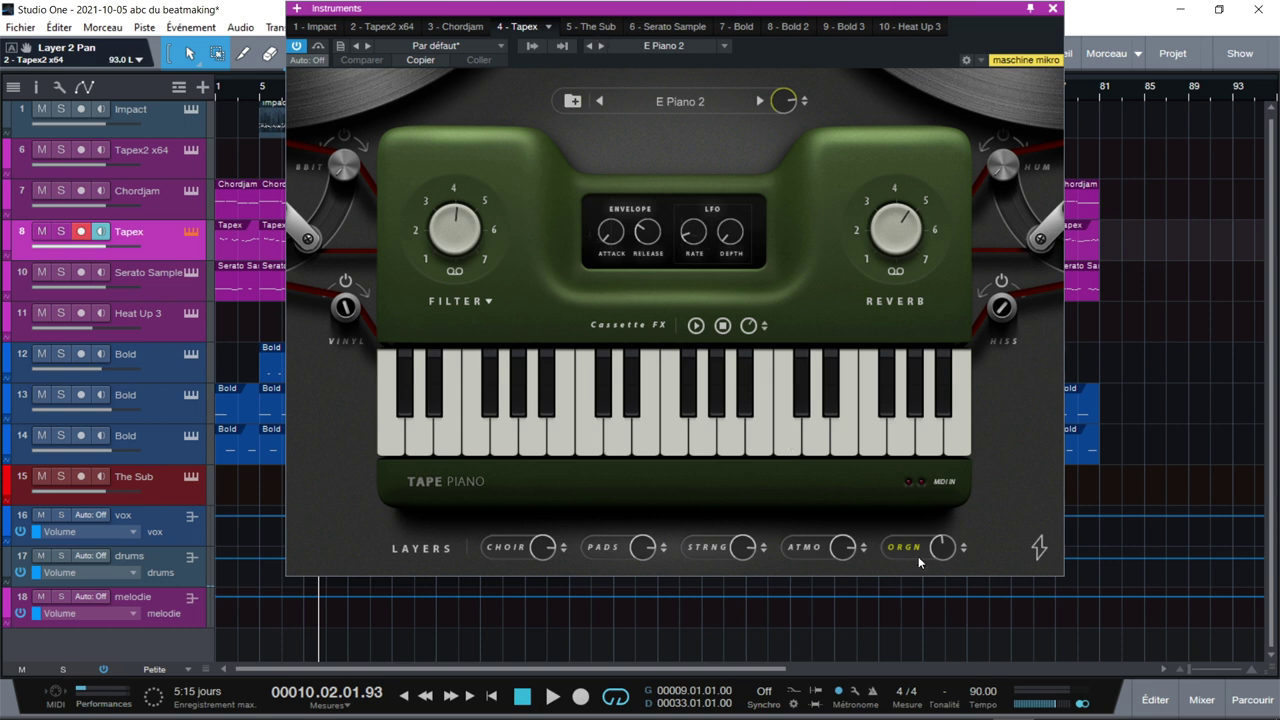
click(588, 27)
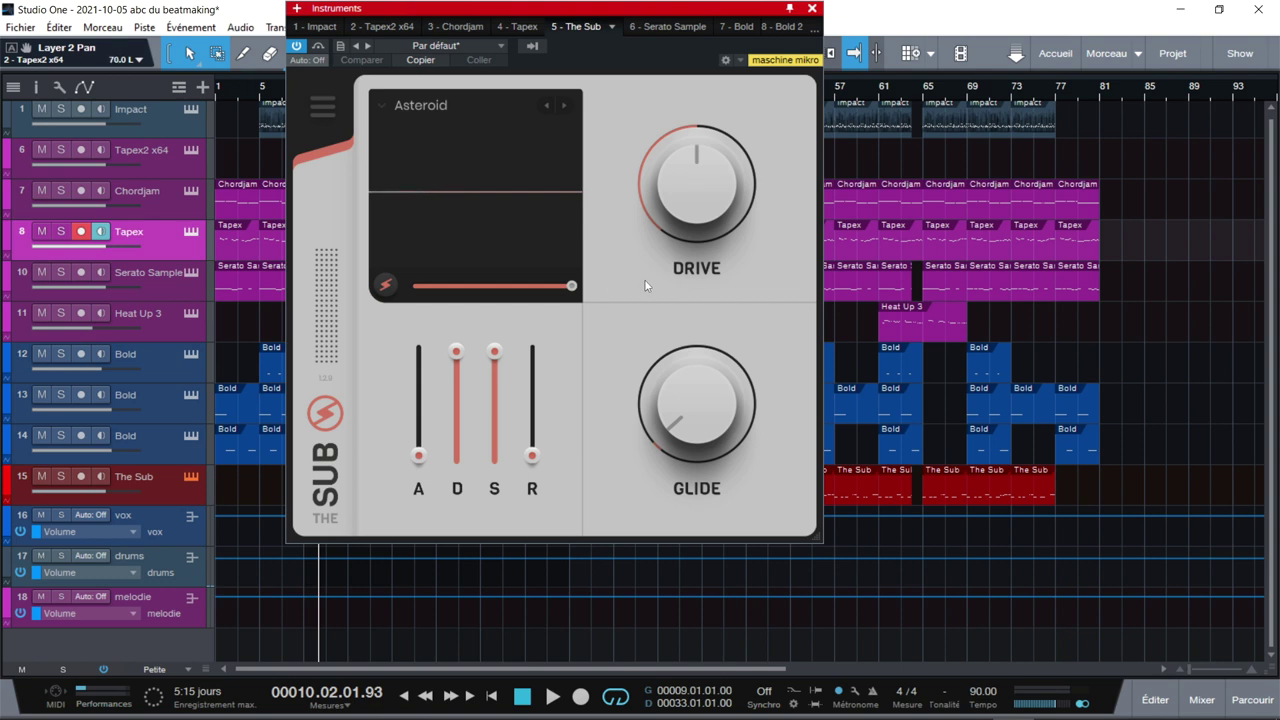
click(662, 26)
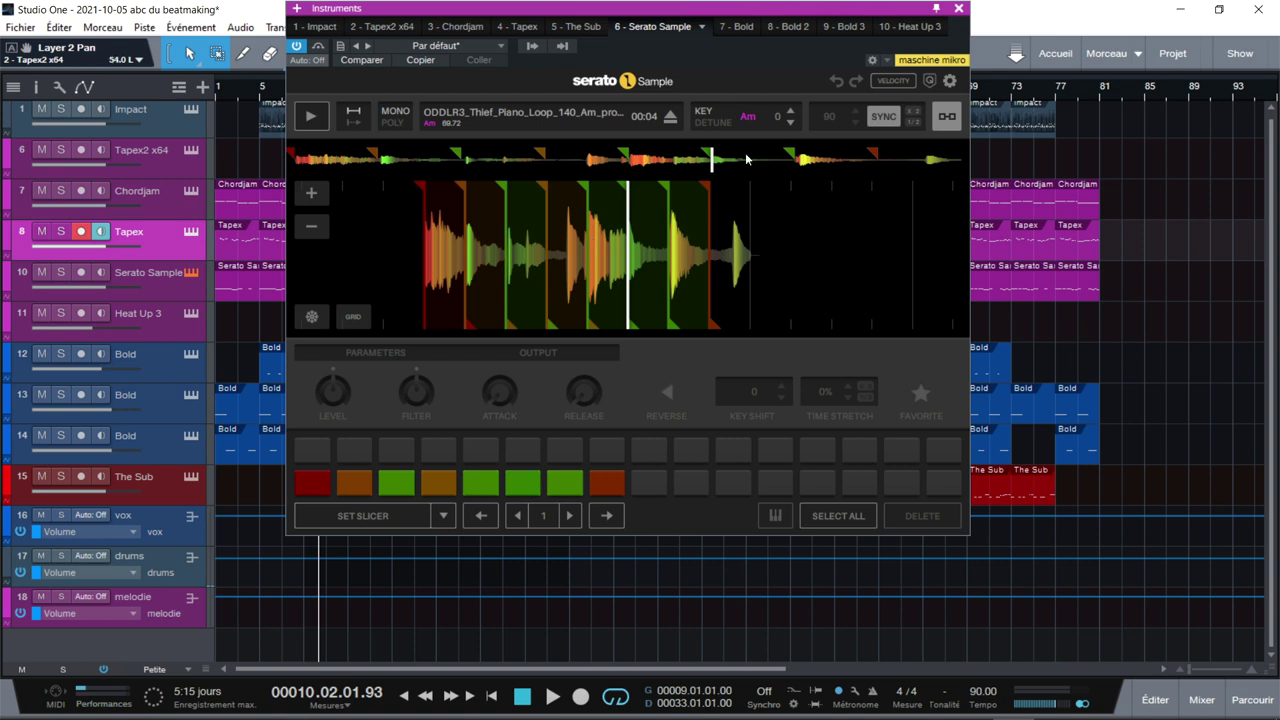
click(737, 27)
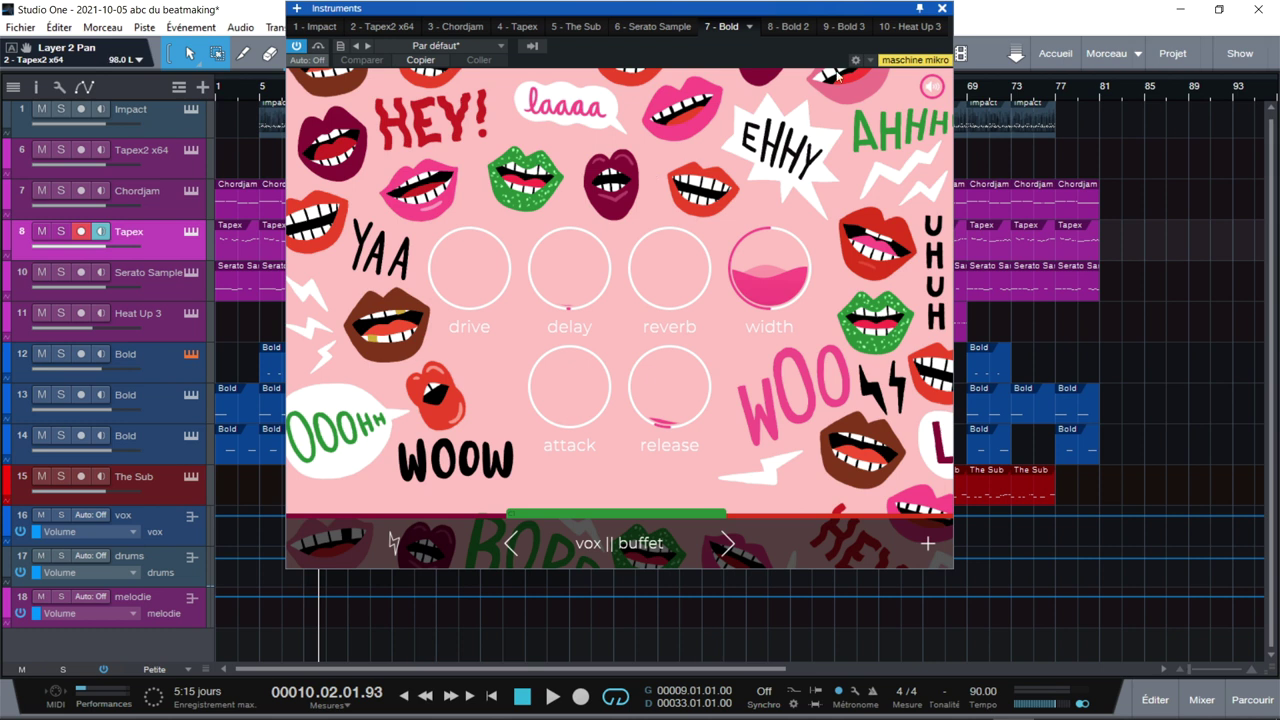
click(838, 33)
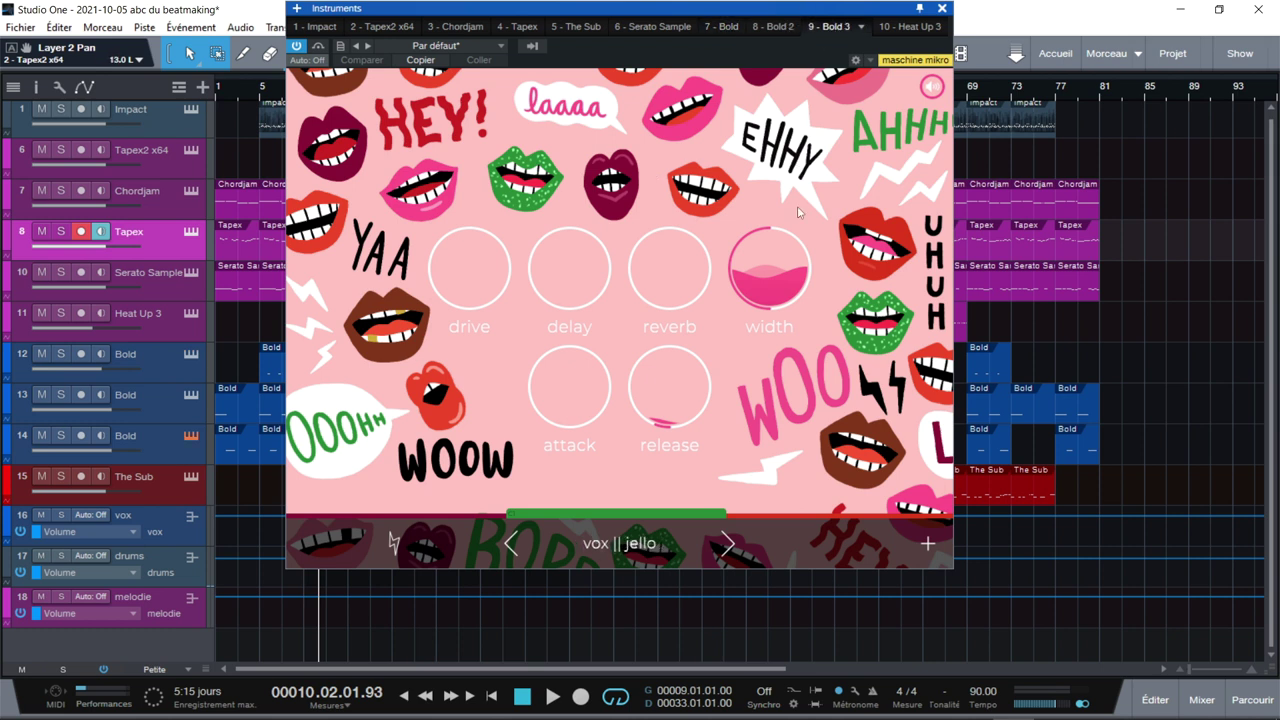
click(905, 31)
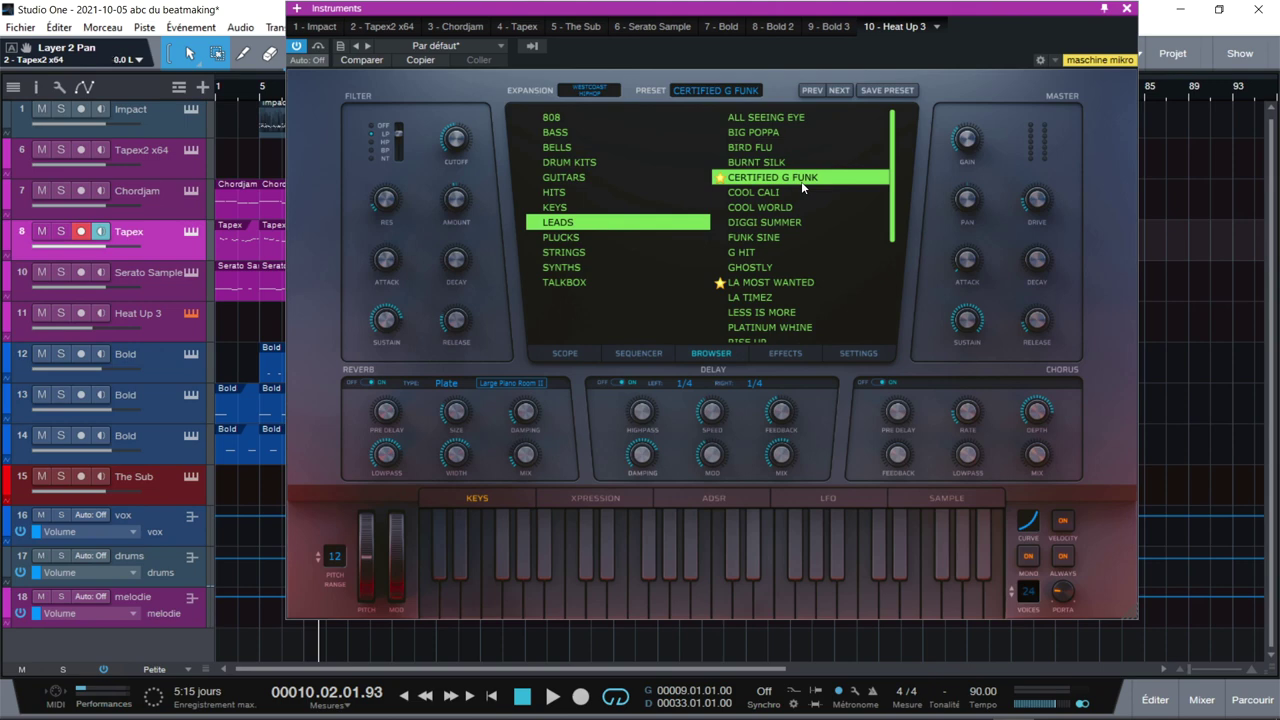
click(1126, 10)
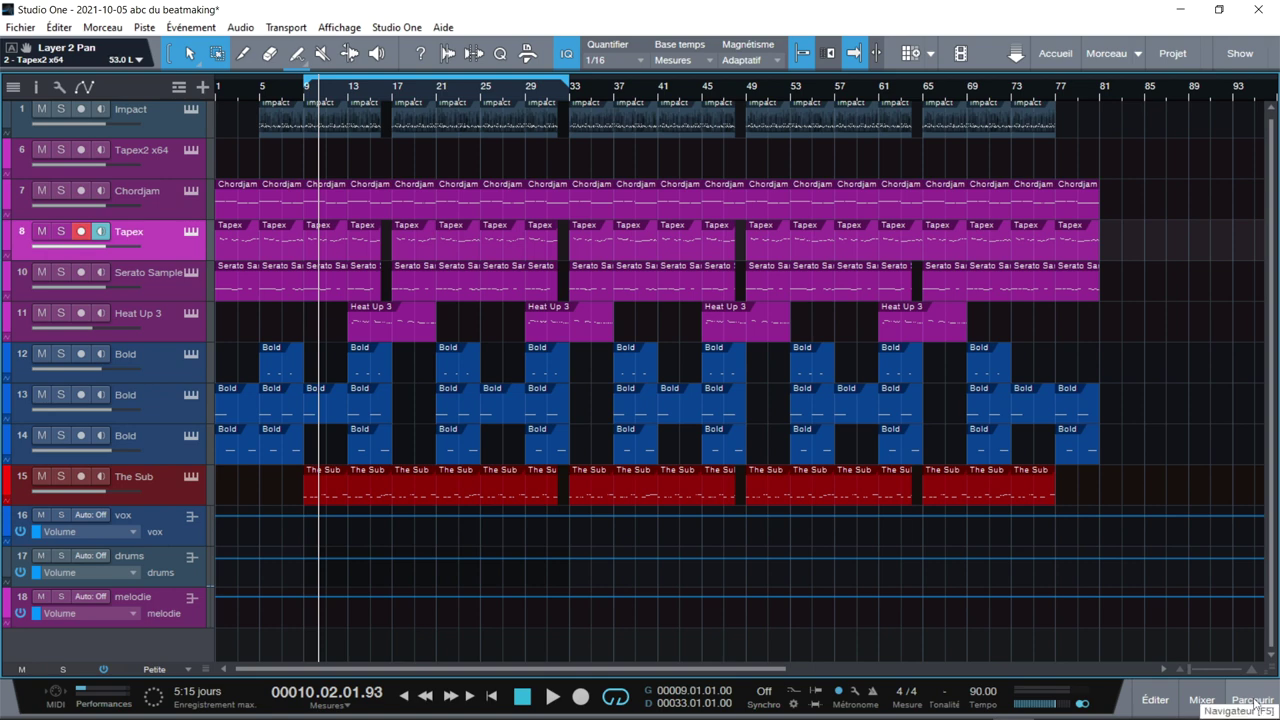
Show the mixer and inspect the TAIP inserts on The Sub channel and the drums bus
click(1197, 700)
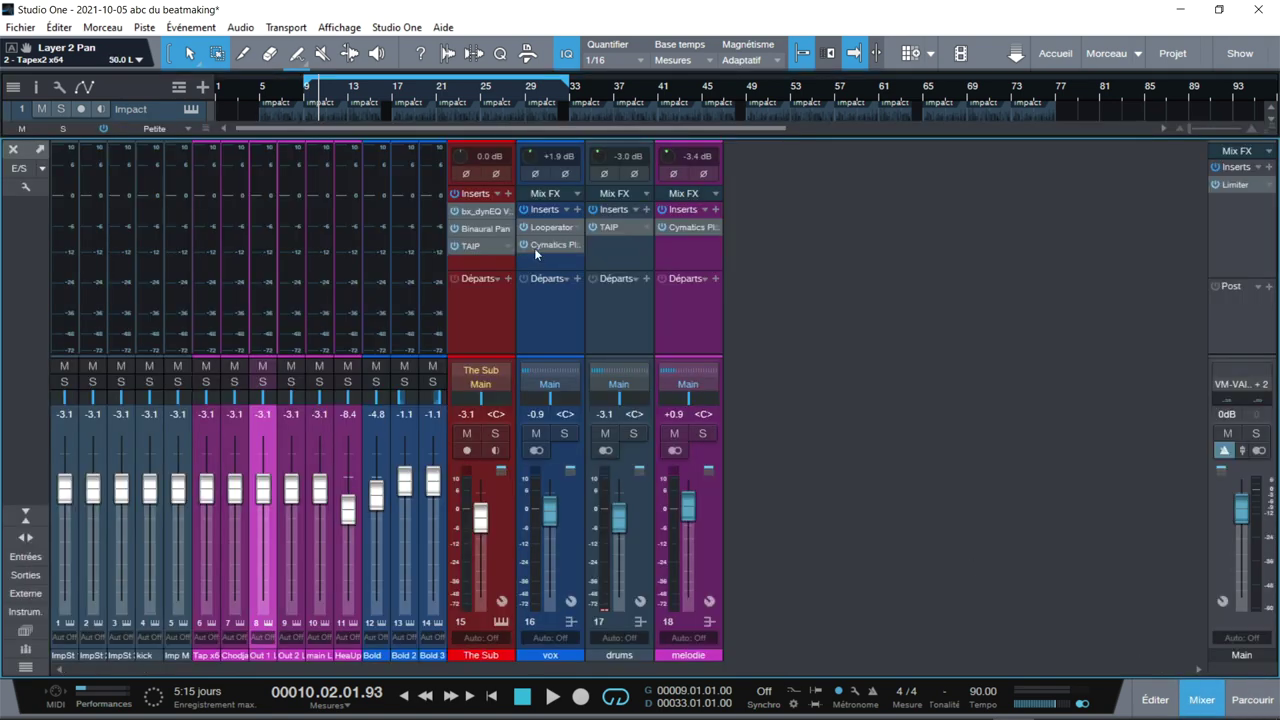
click(479, 245)
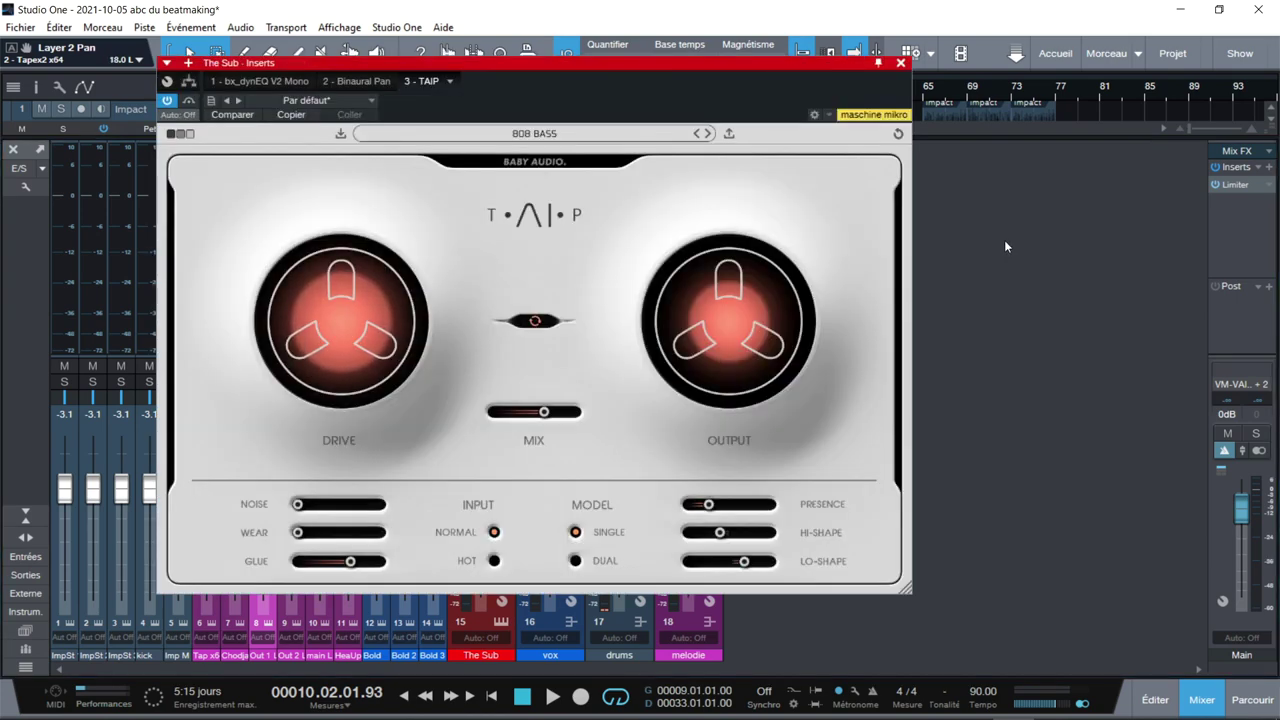
click(901, 63)
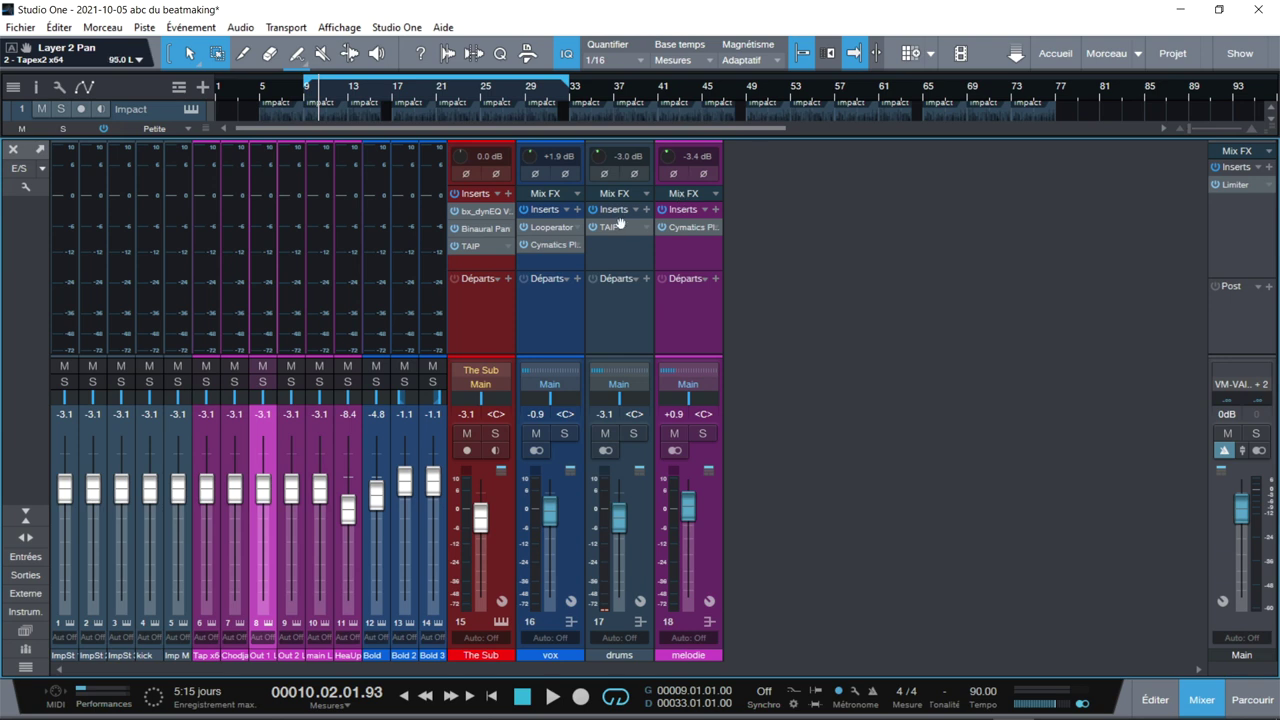
click(617, 228)
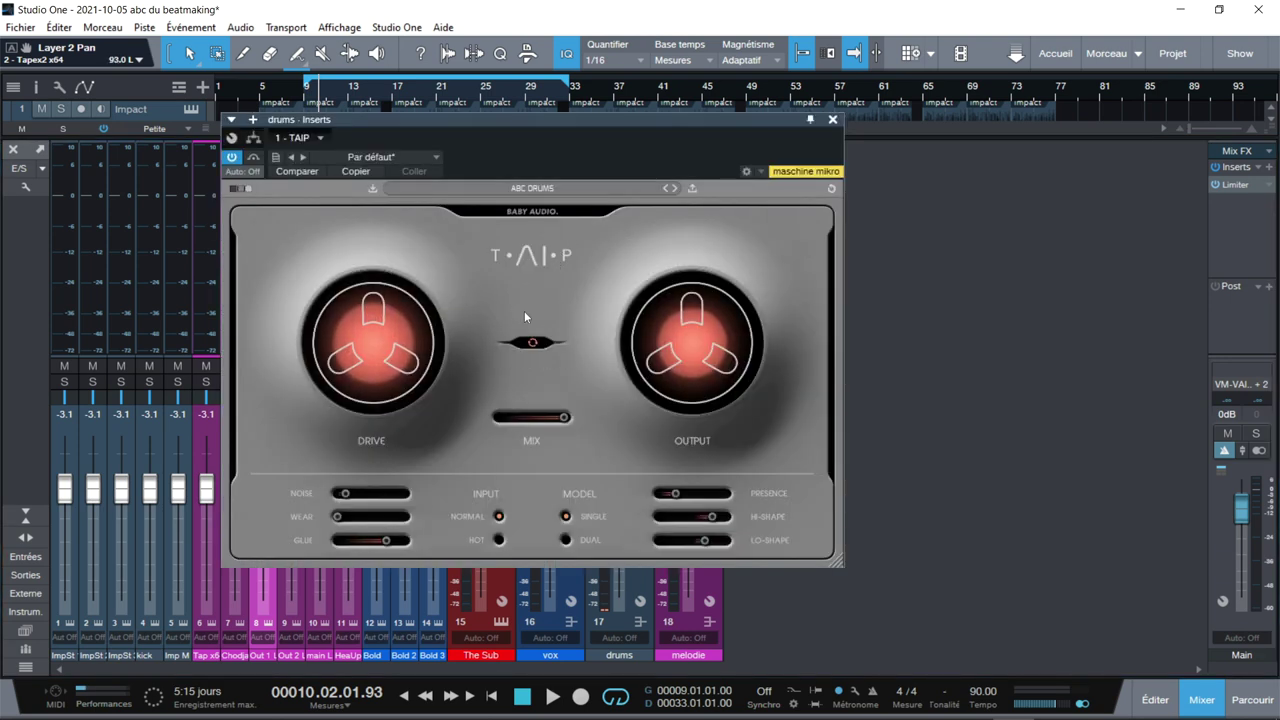
click(833, 119)
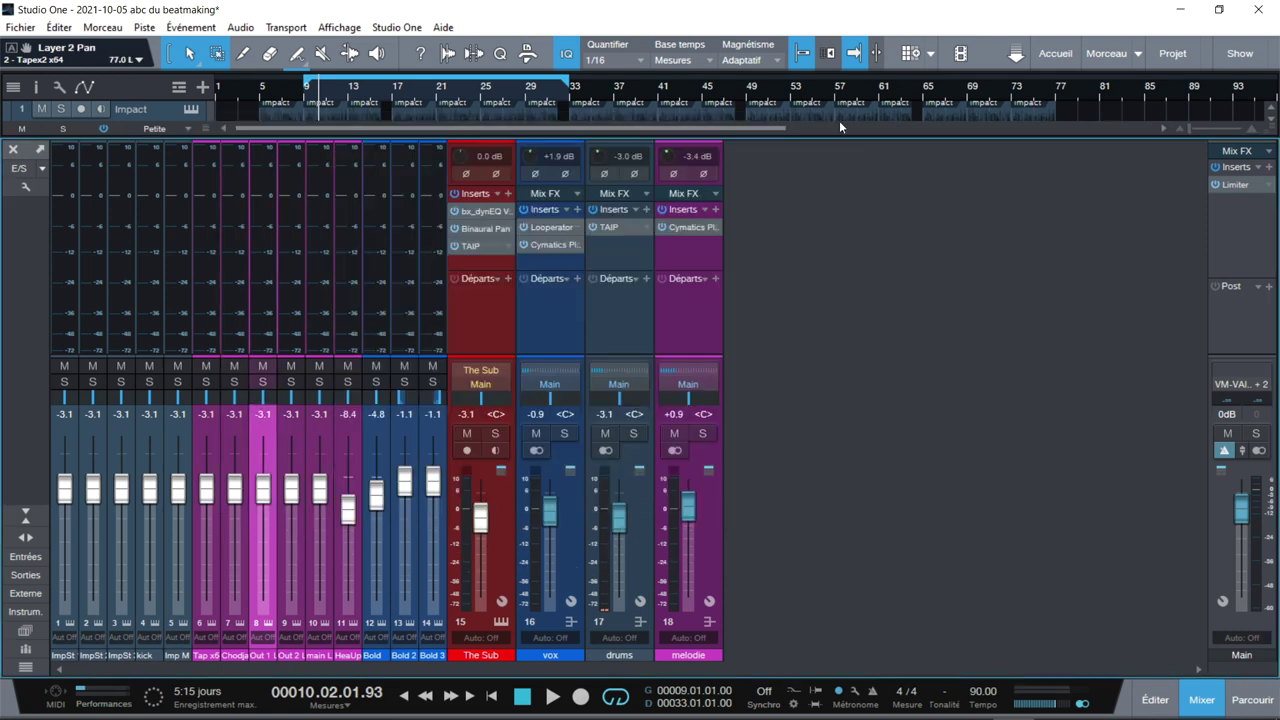
Play the full mix from bar 1 to hear the whole beat
click(218, 88)
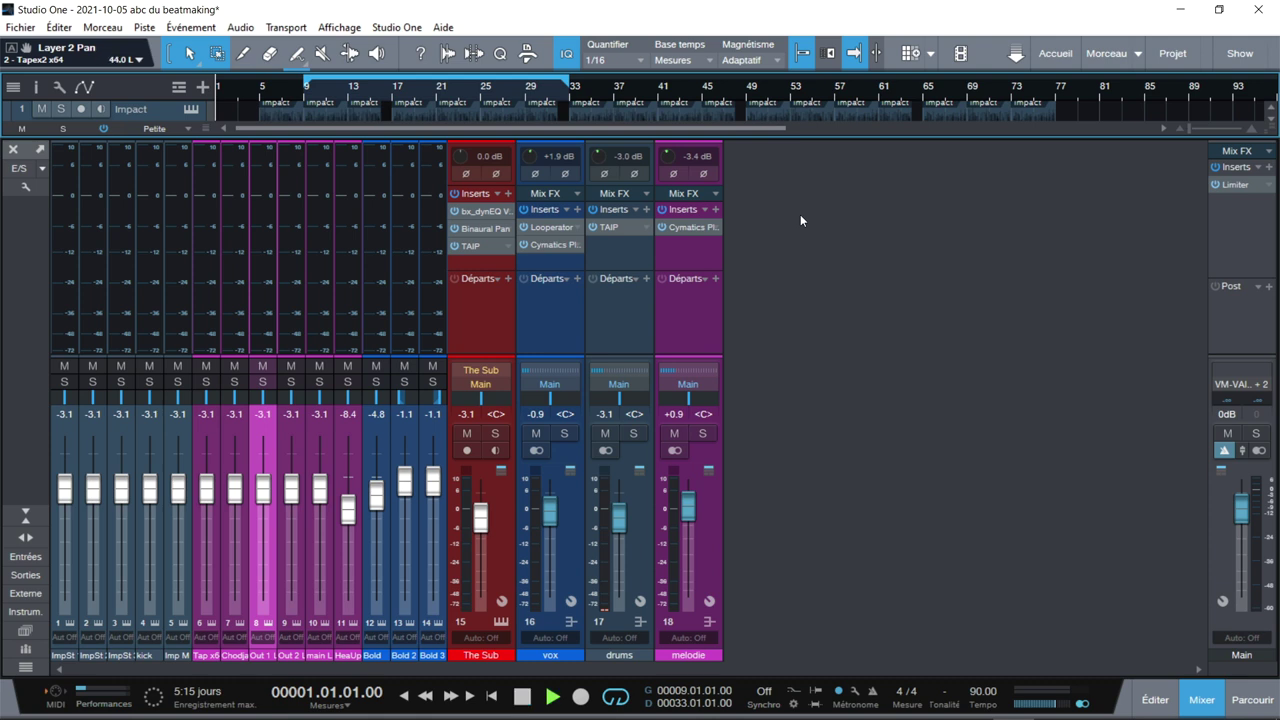
key(space)
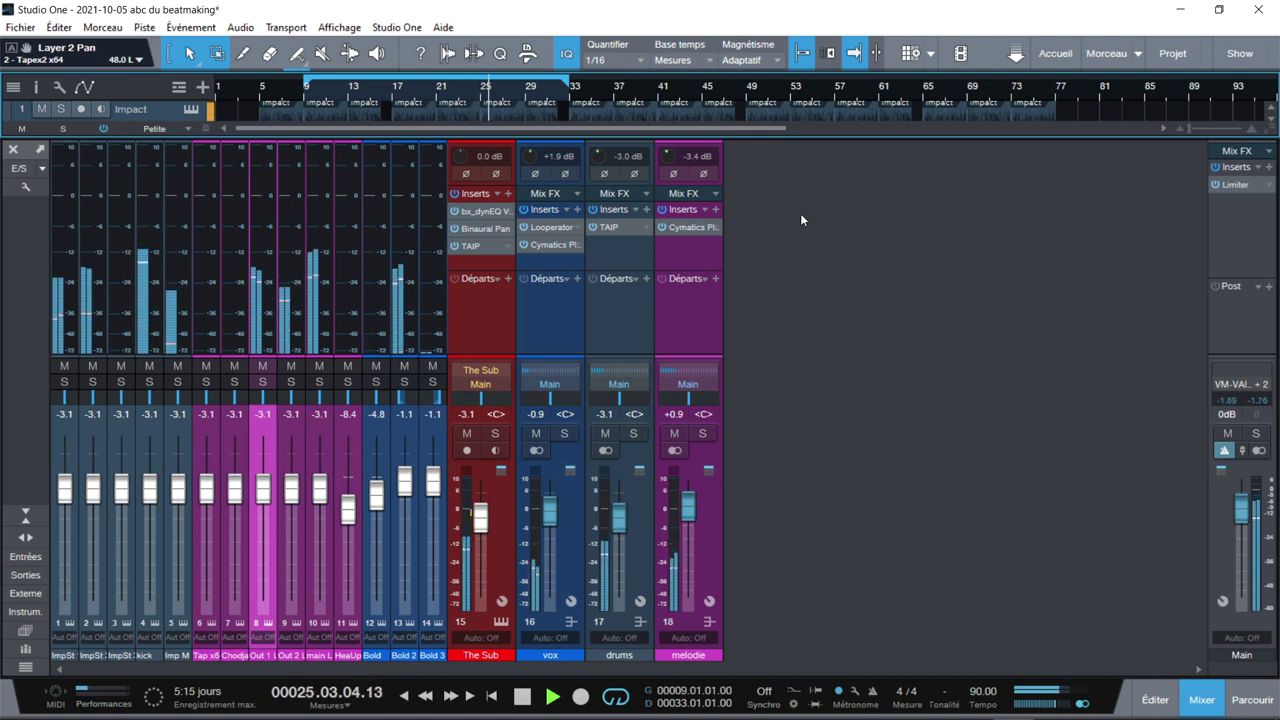
key(space)
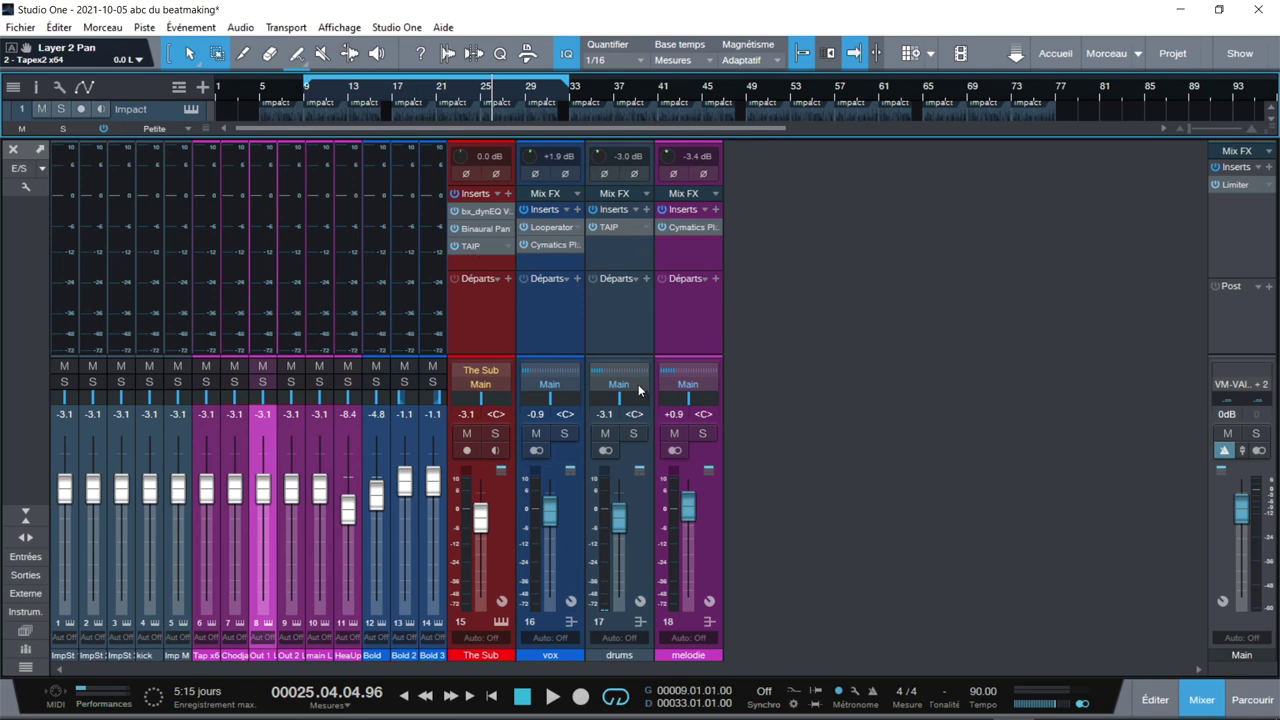
Solo the drums bus and start playback from the loop start at bar 9
click(633, 433)
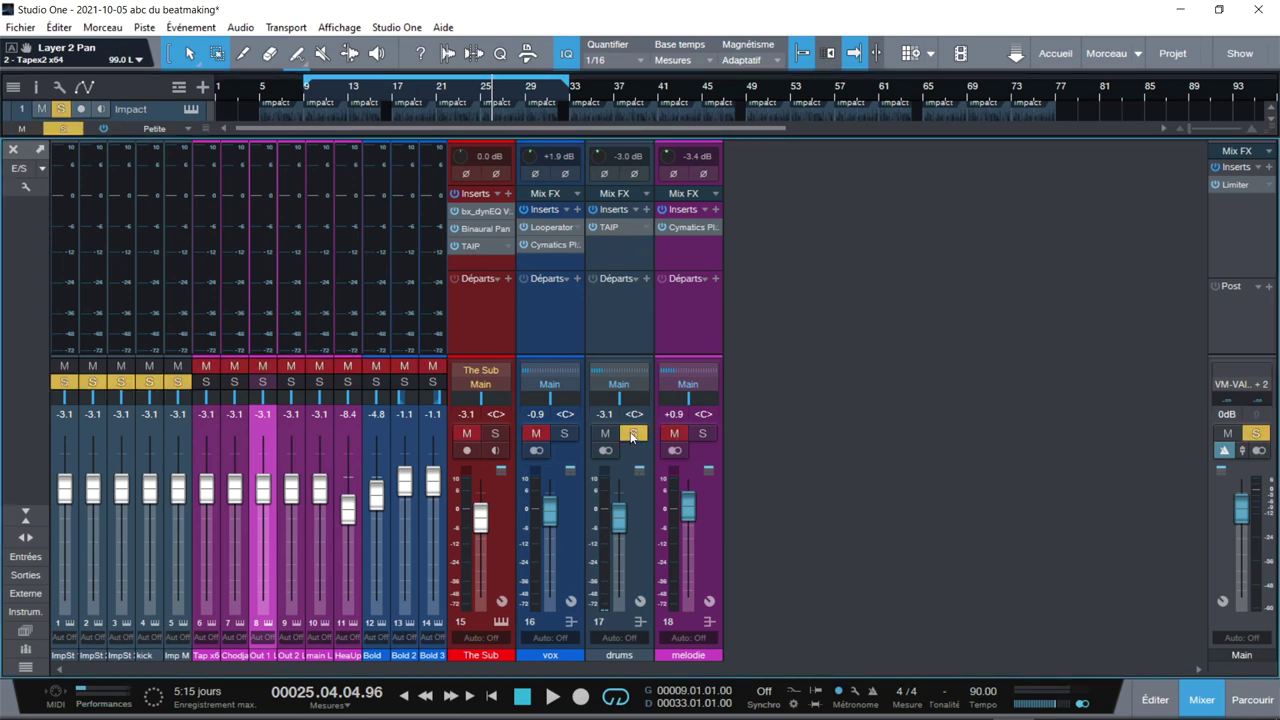
key(KP_0)
key(space)
Open the TAIP insert on the drums bus and compare the drums with the effect bypassed and active
click(608, 227)
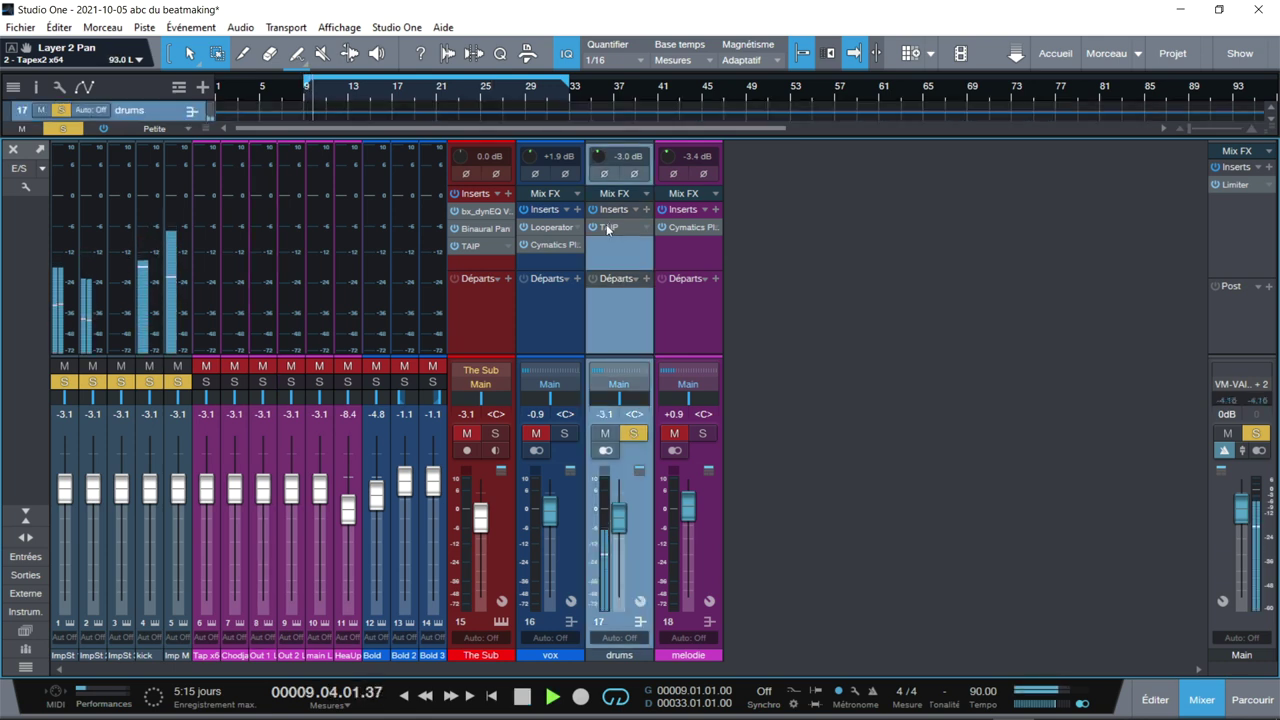
double_click(608, 227)
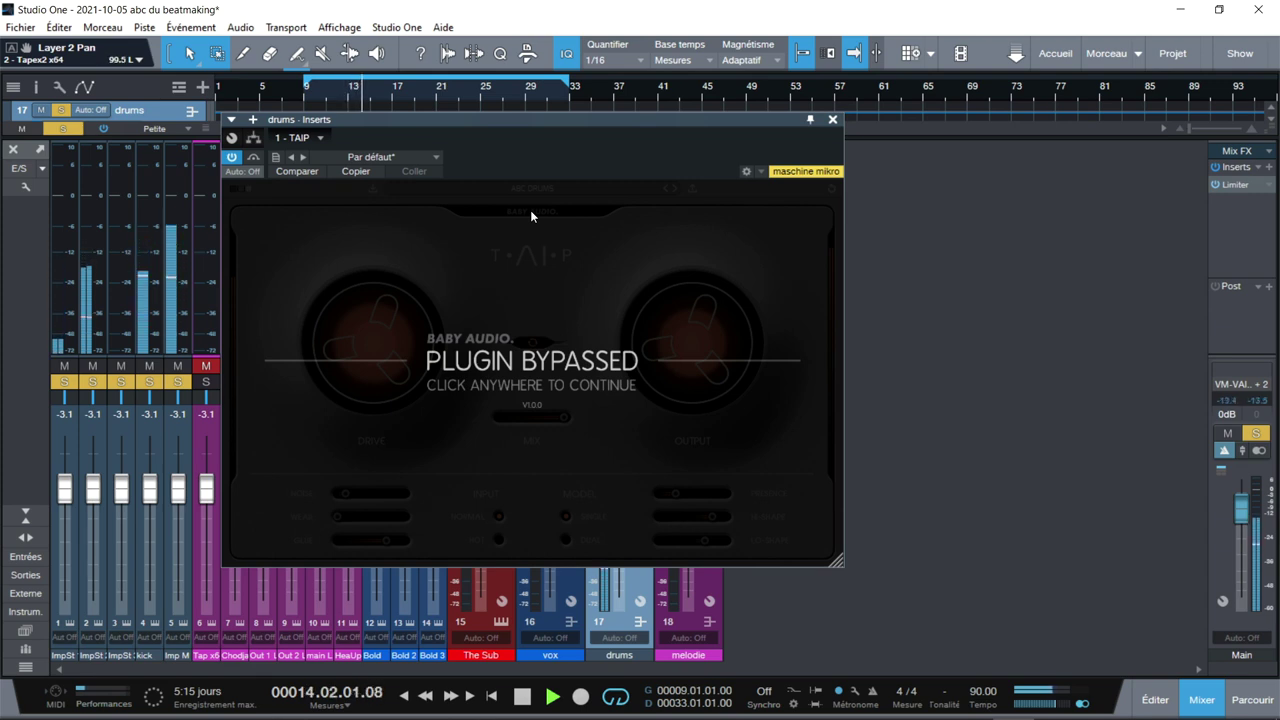
click(531, 214)
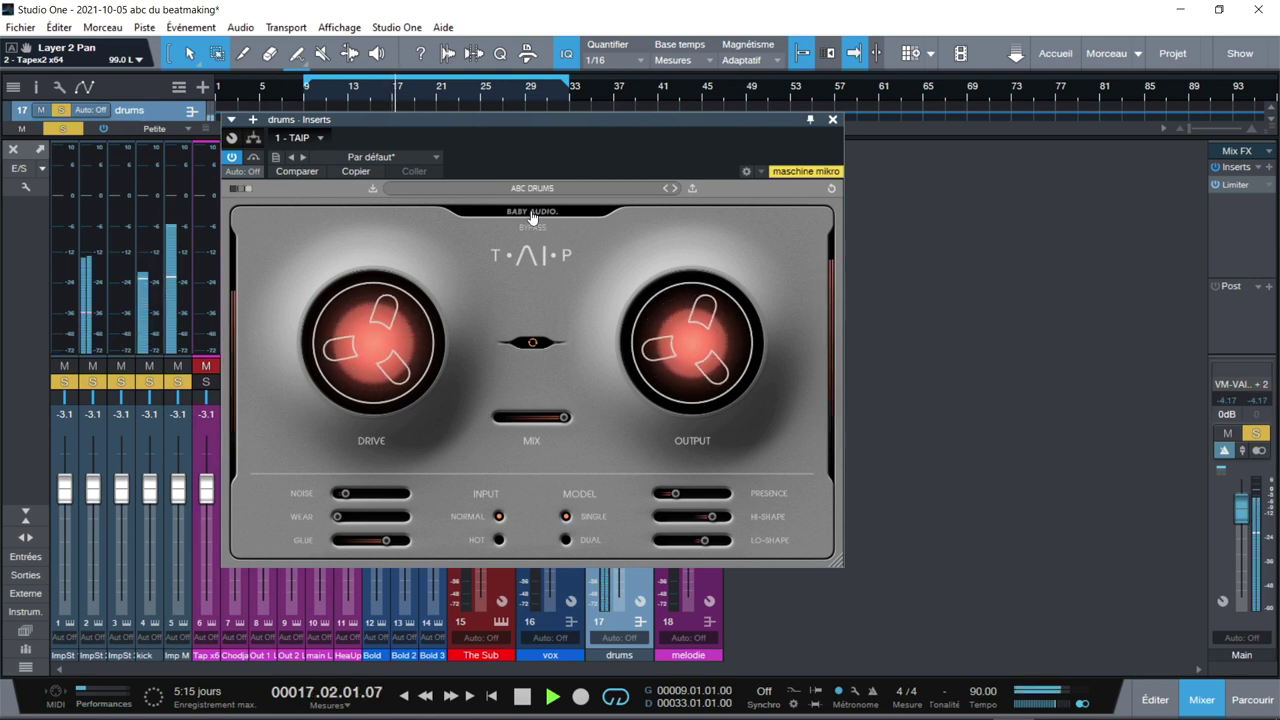
key(space)
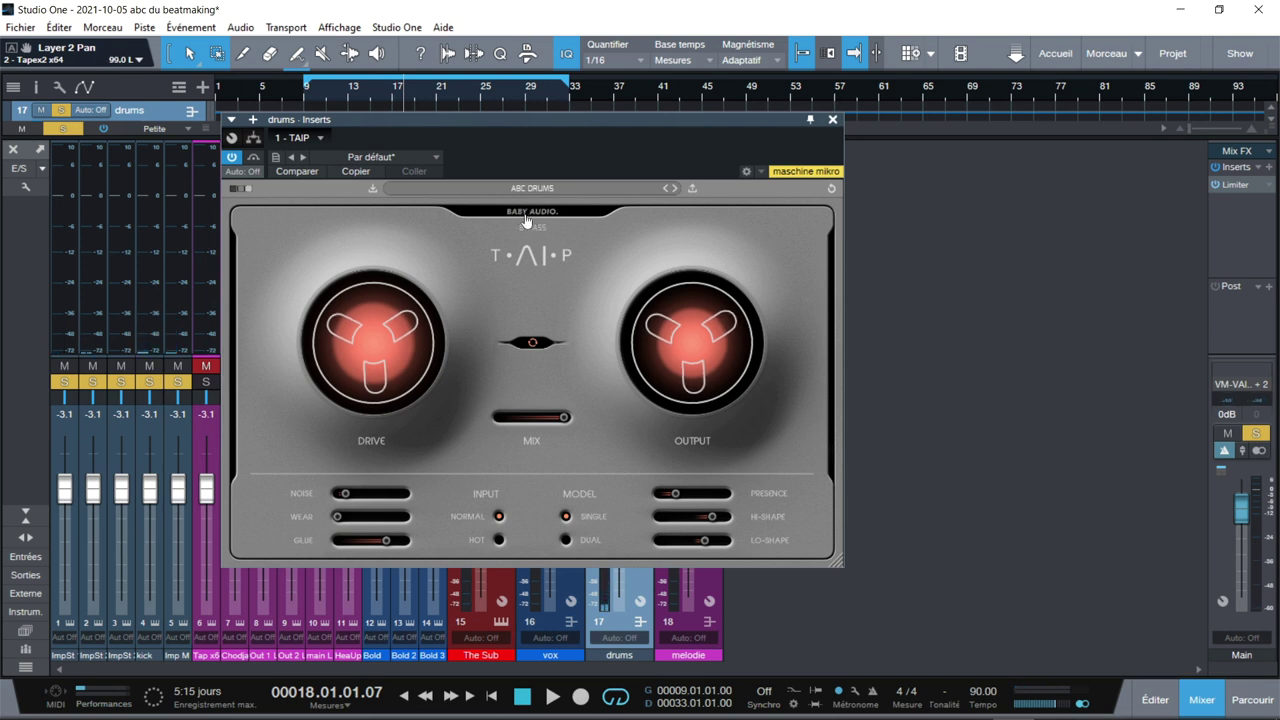
Enlarge the TAIP plugin window and switch its interface color to black
drag(836, 562, 955, 628)
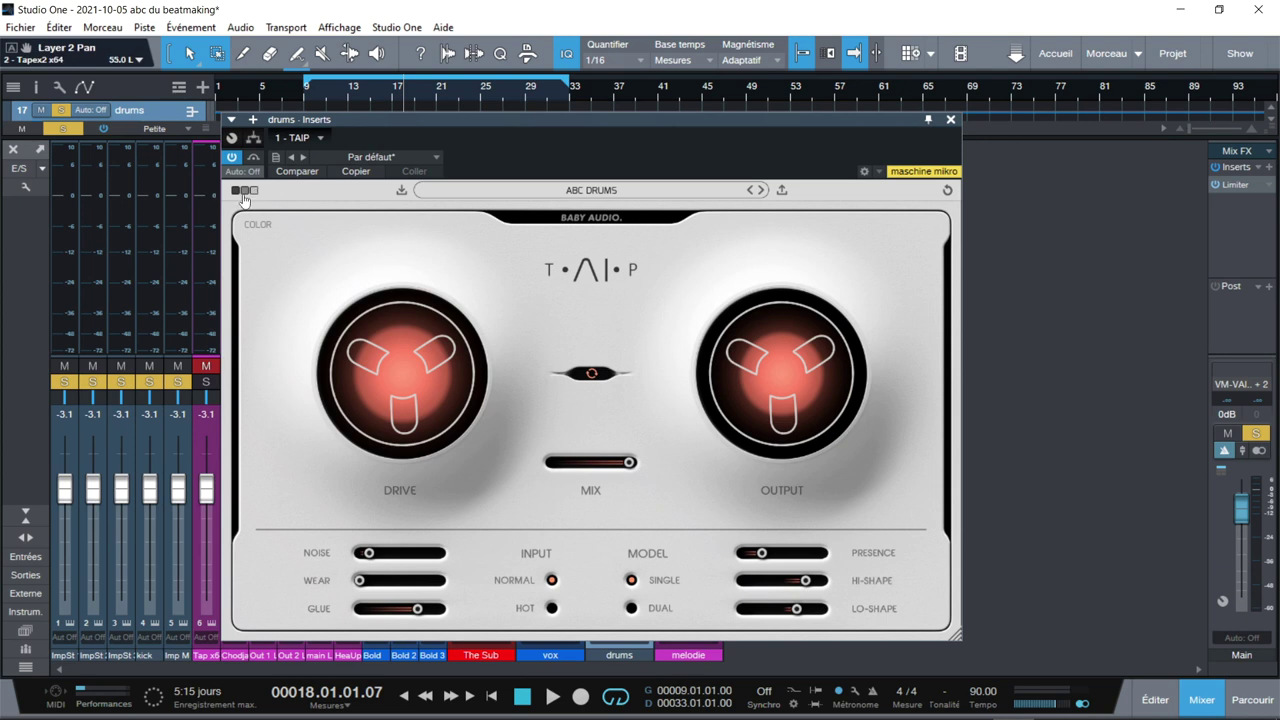
click(244, 190)
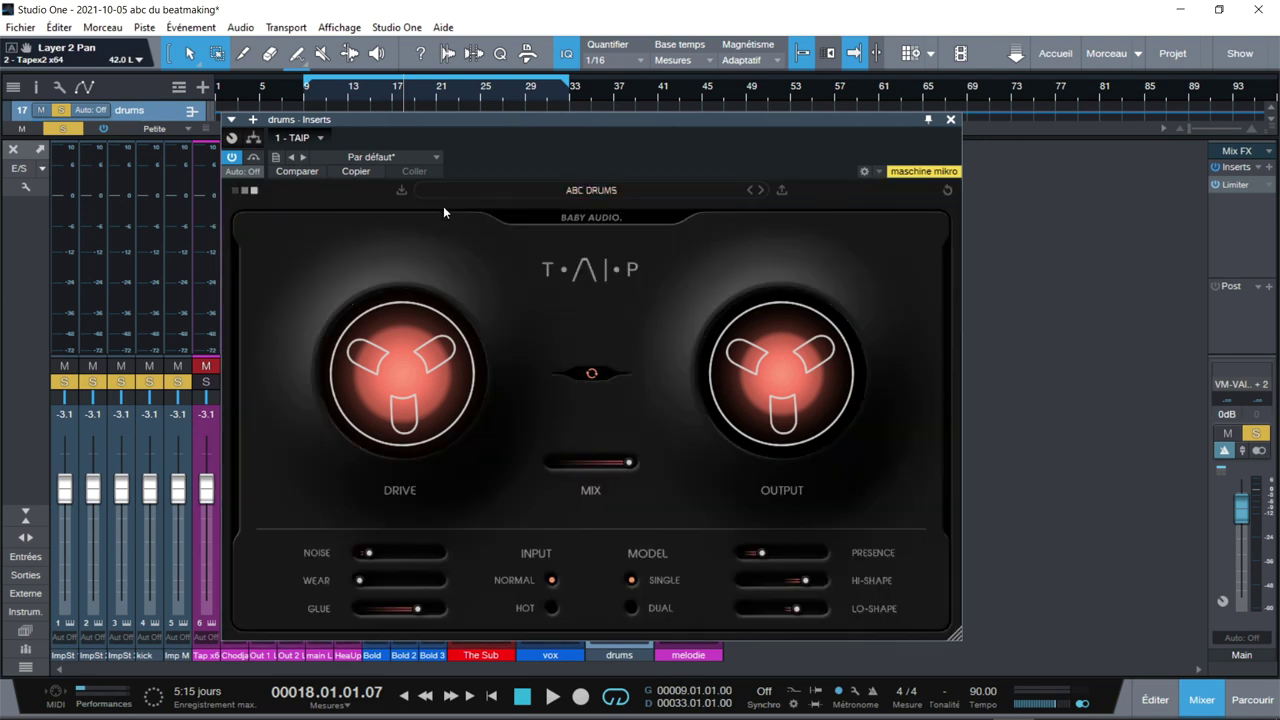
Toggle TAIP's bypass on and off, and browse its preset list while keeping the ABC DRUMS preset
click(592, 226)
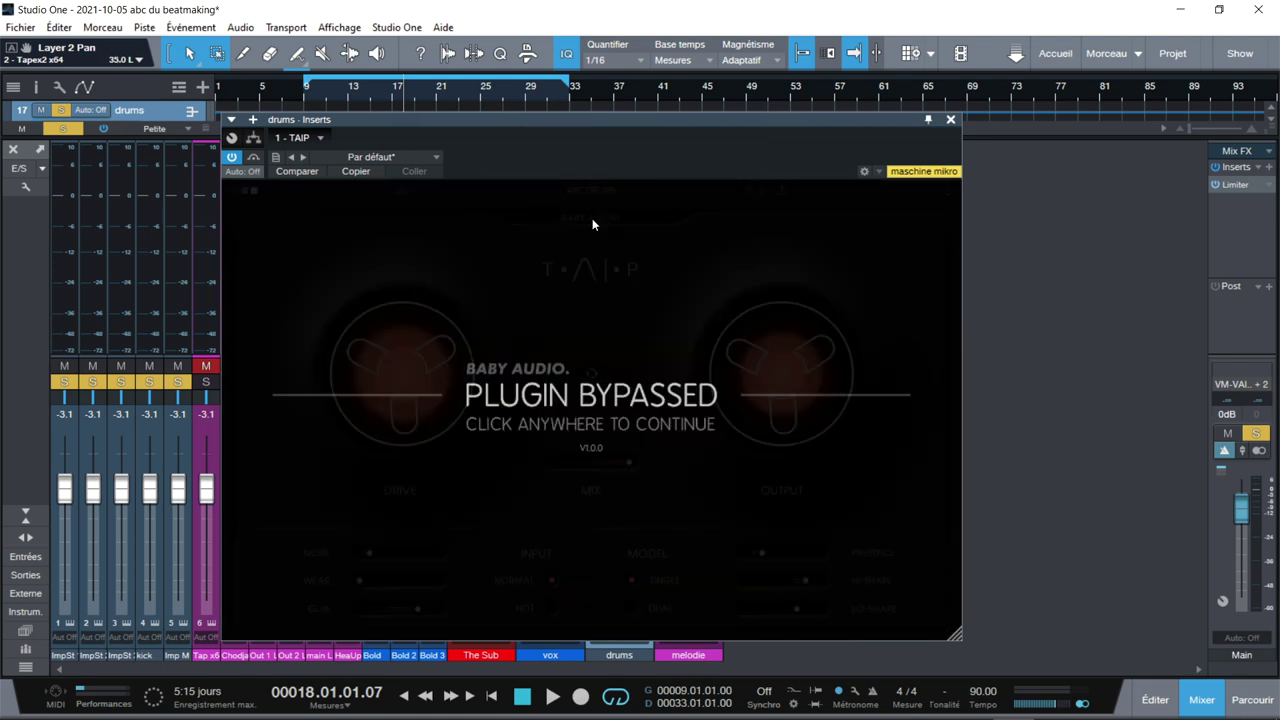
click(580, 268)
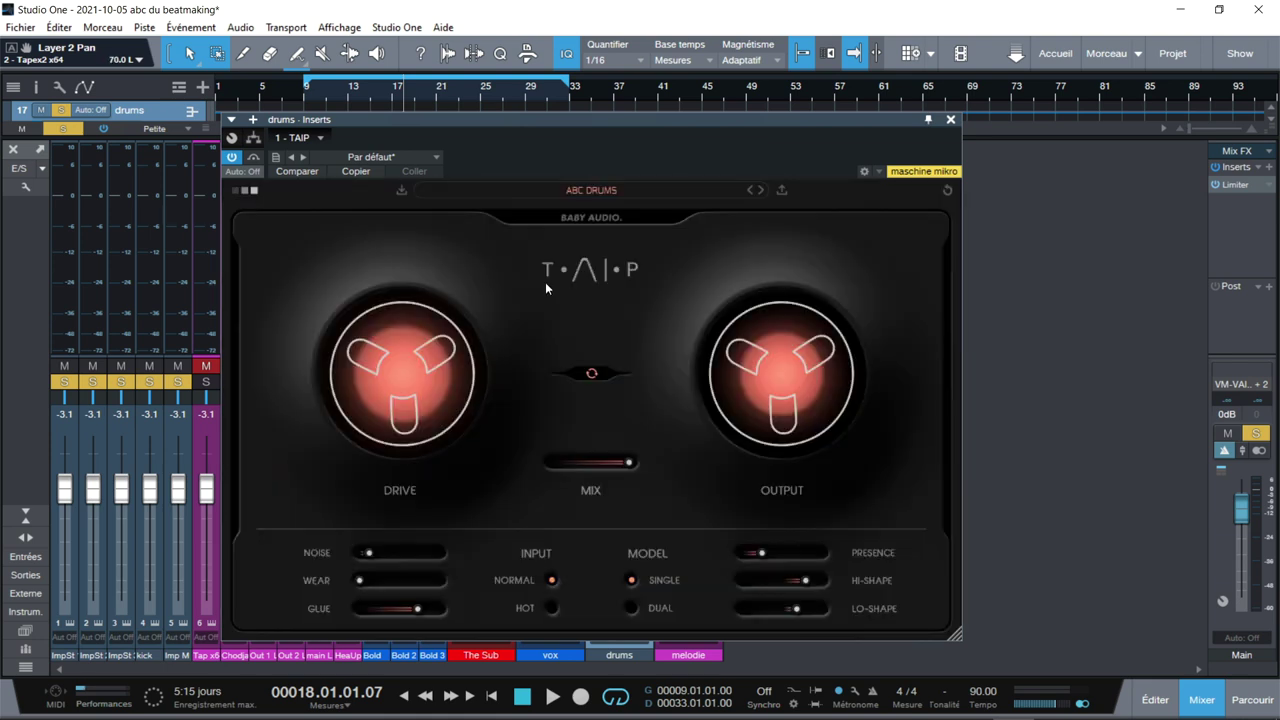
click(588, 190)
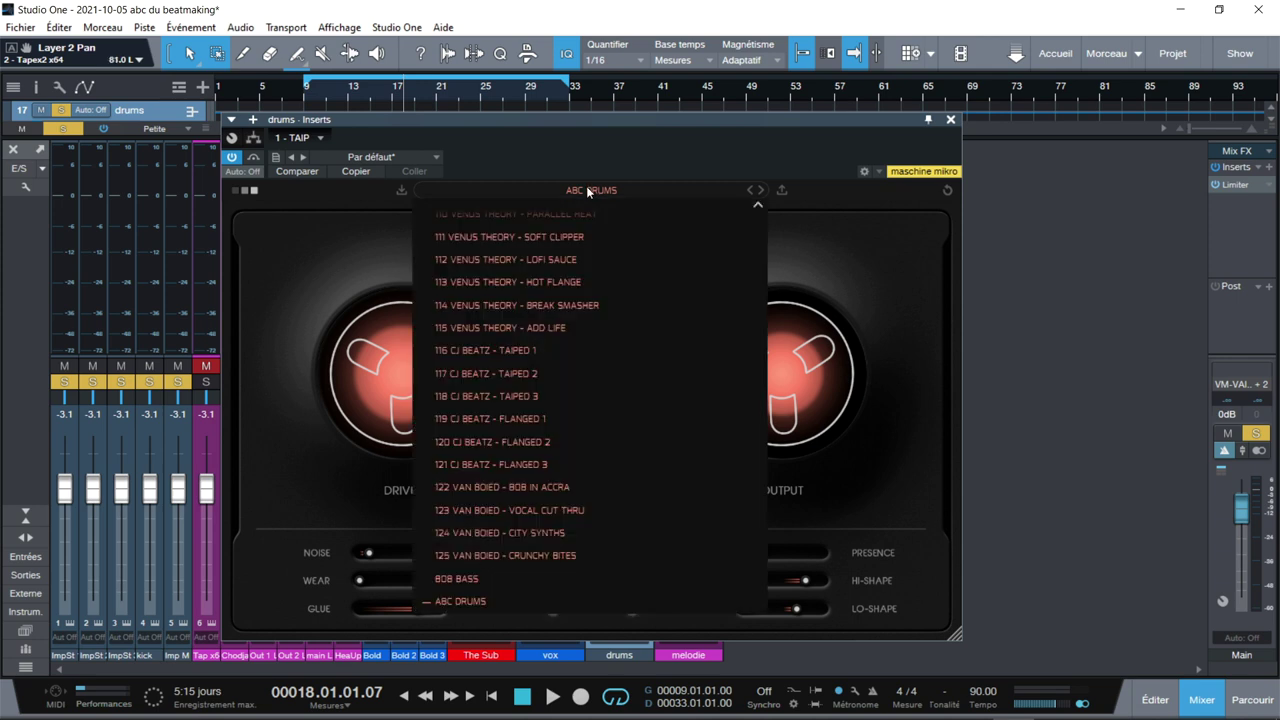
scroll(580, 215, up, 1)
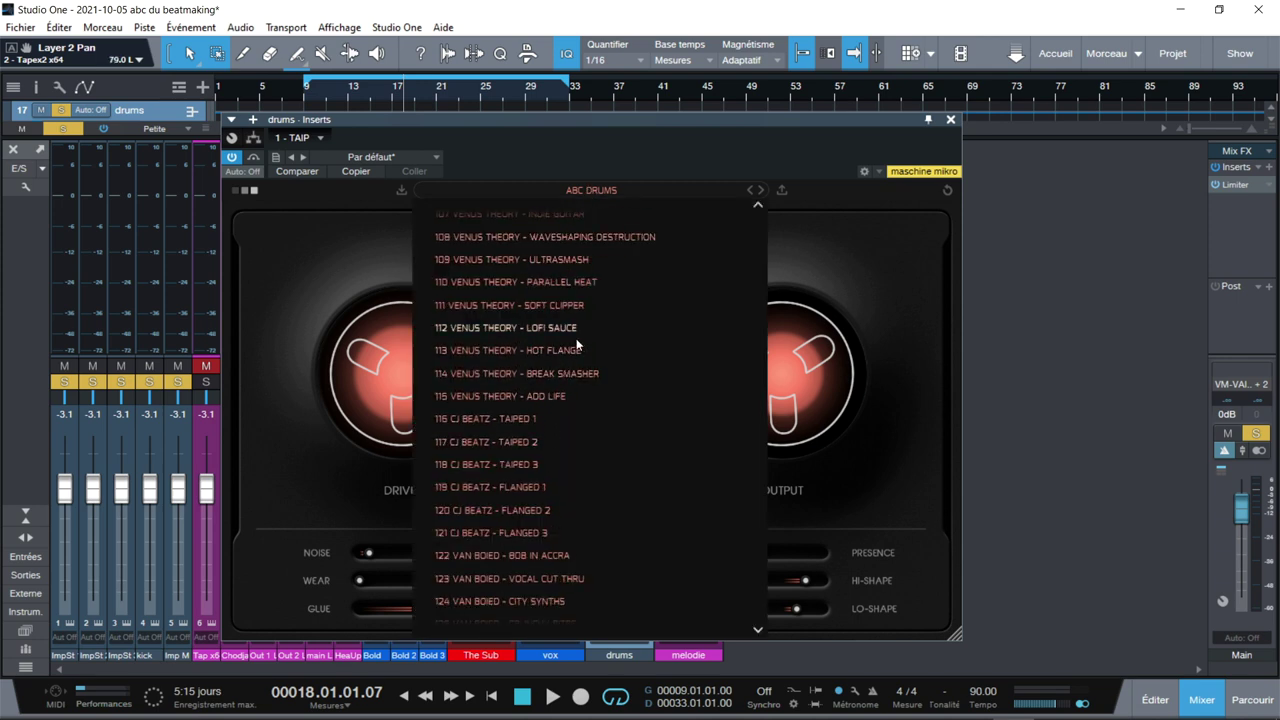
scroll(765, 225, up, 4)
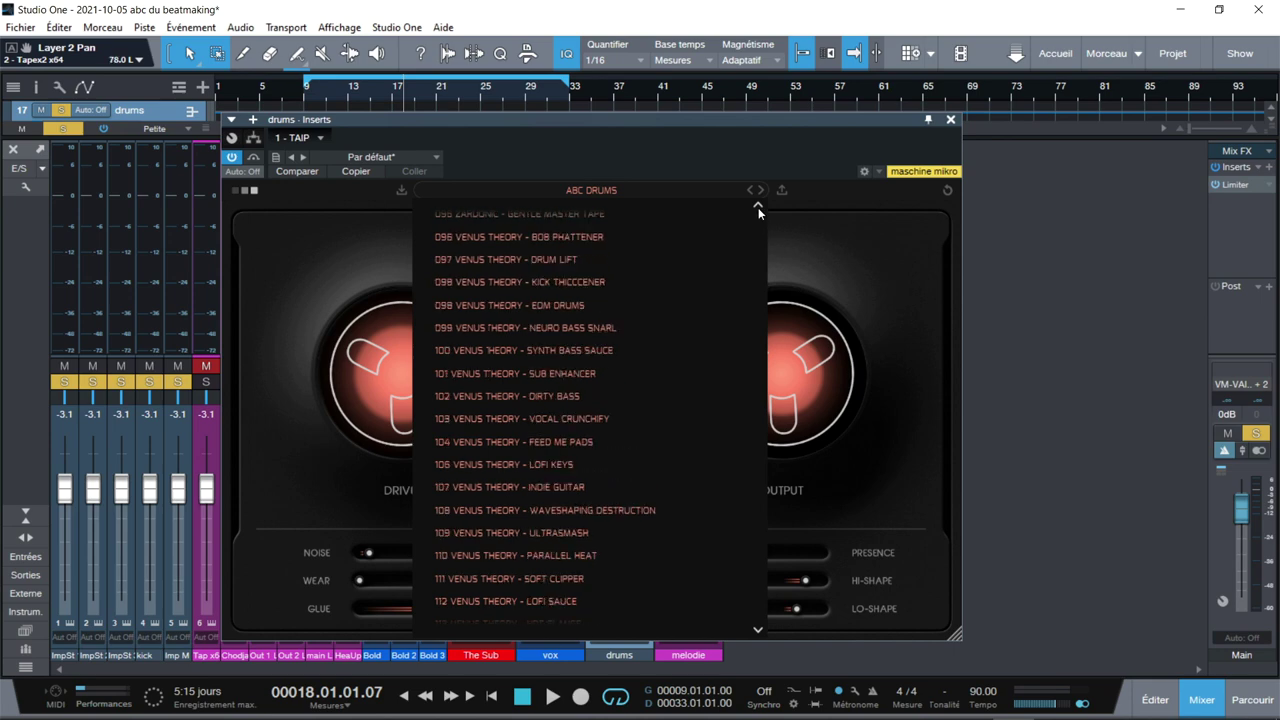
click(831, 202)
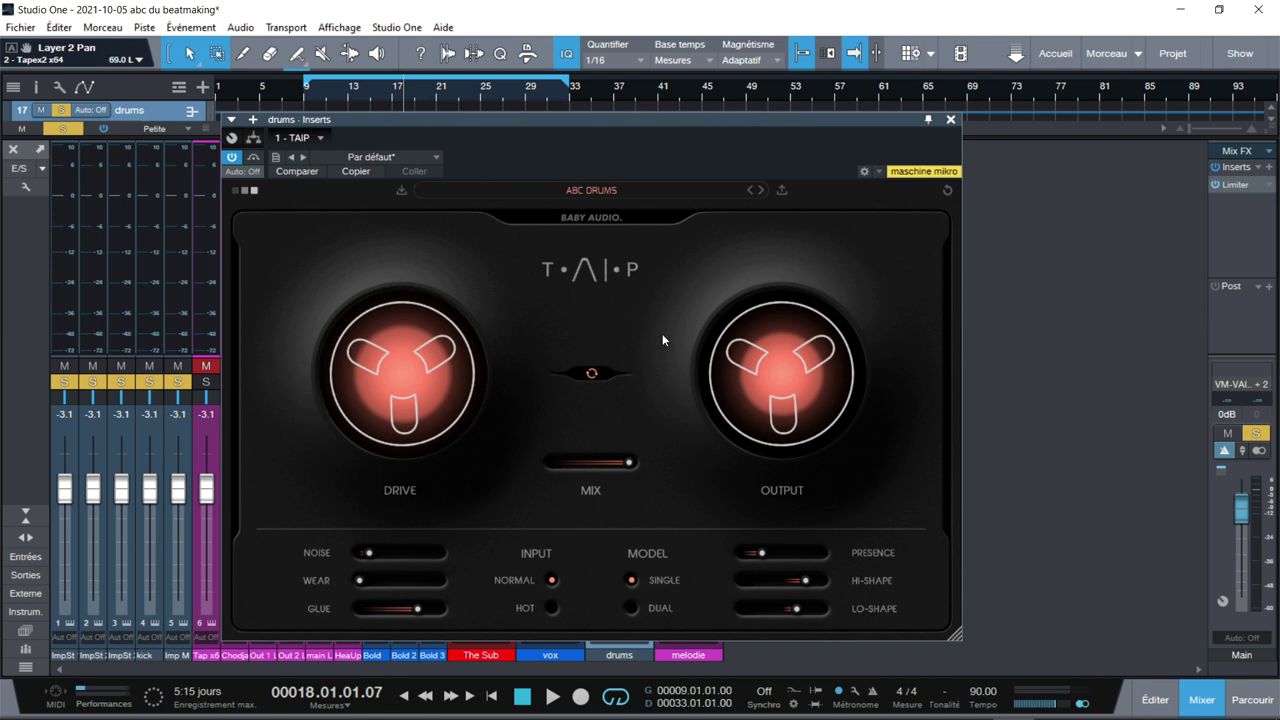
Examine TAIP's Drive, drive auto-gain, Output and Mix controls, nudging Drive to 9.4 dB
mouse_move(352, 383)
mouse_move(788, 363)
mouse_move(398, 381)
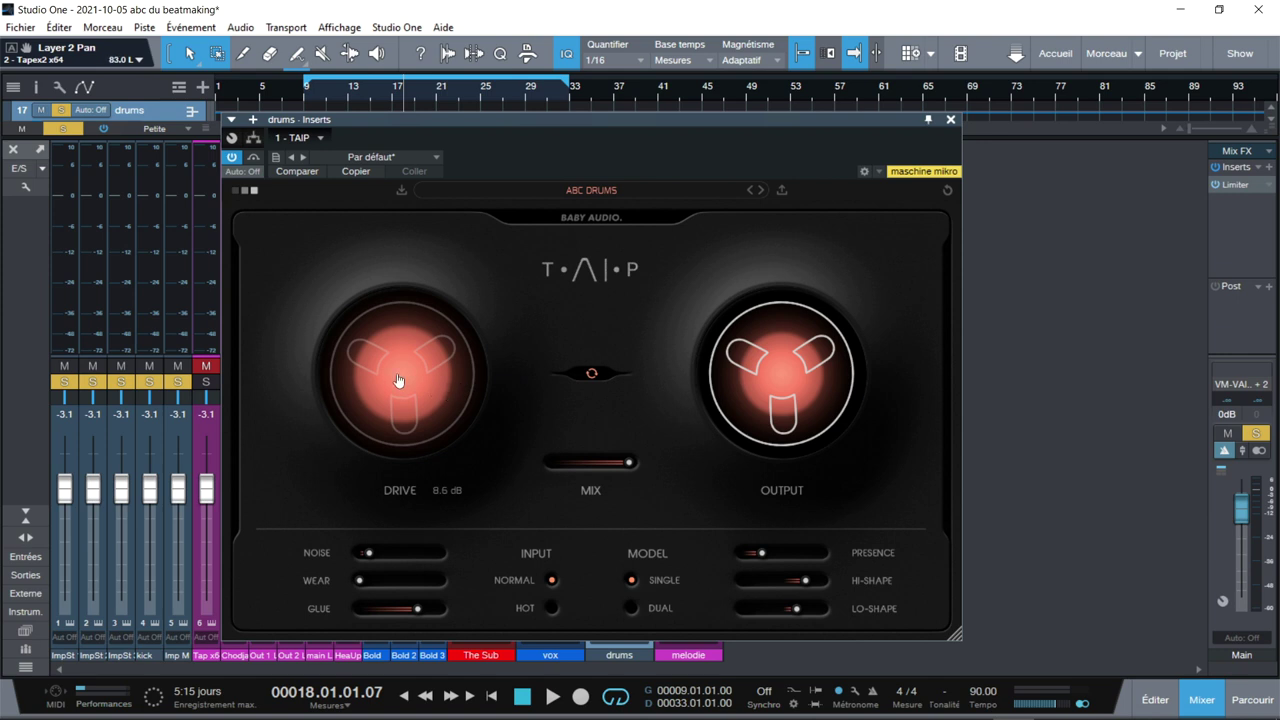
mouse_move(398, 381)
mouse_down()
mouse_move(403, 277)
mouse_move(400, 376)
mouse_up()
mouse_move(768, 392)
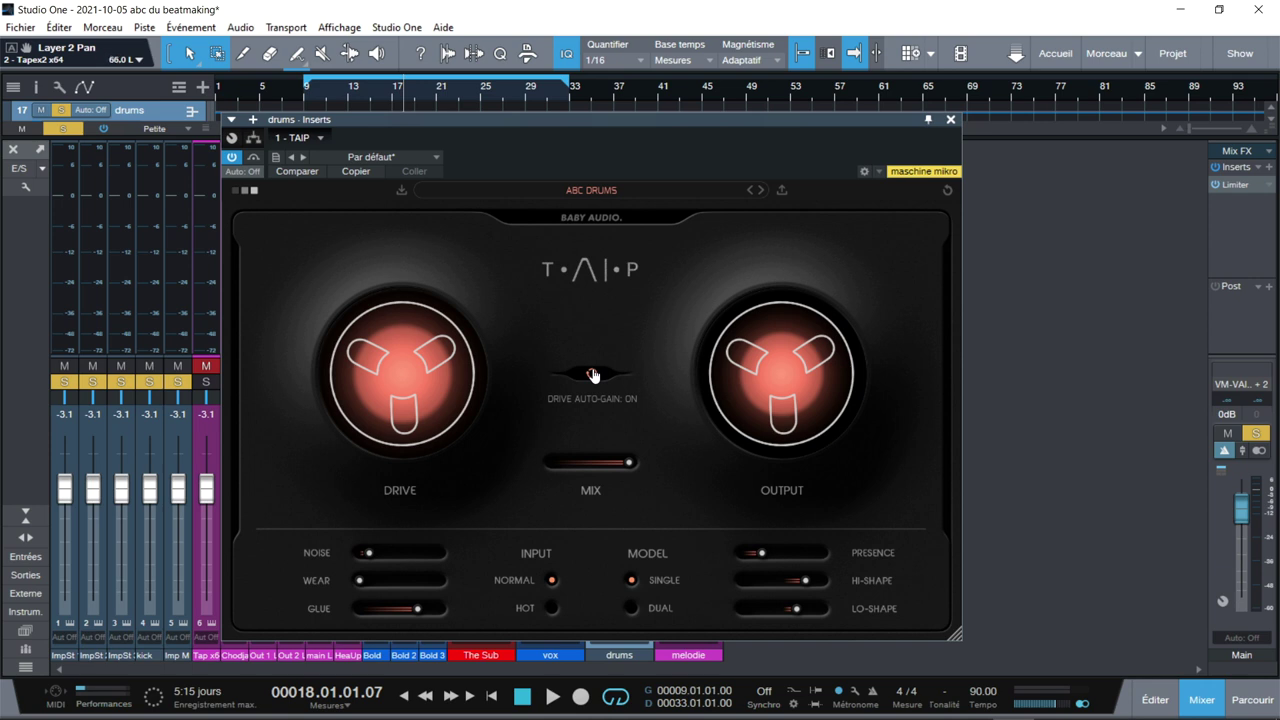
mouse_move(414, 380)
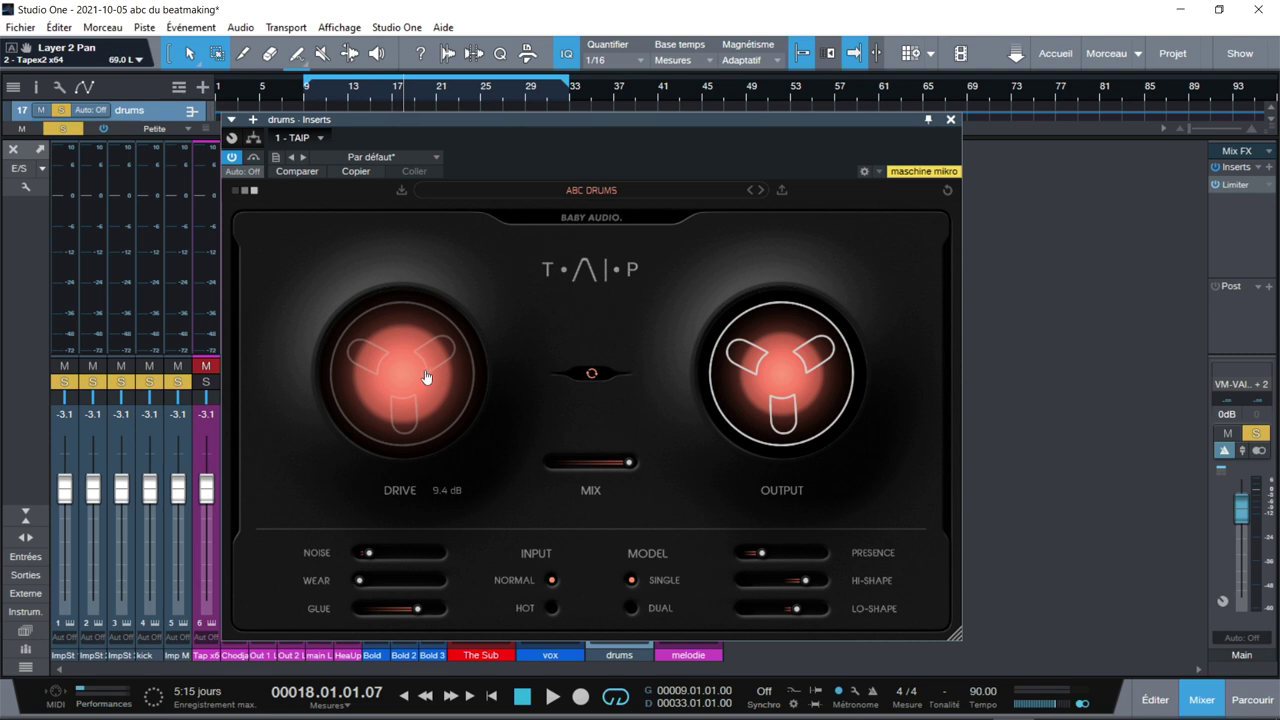
mouse_move(766, 366)
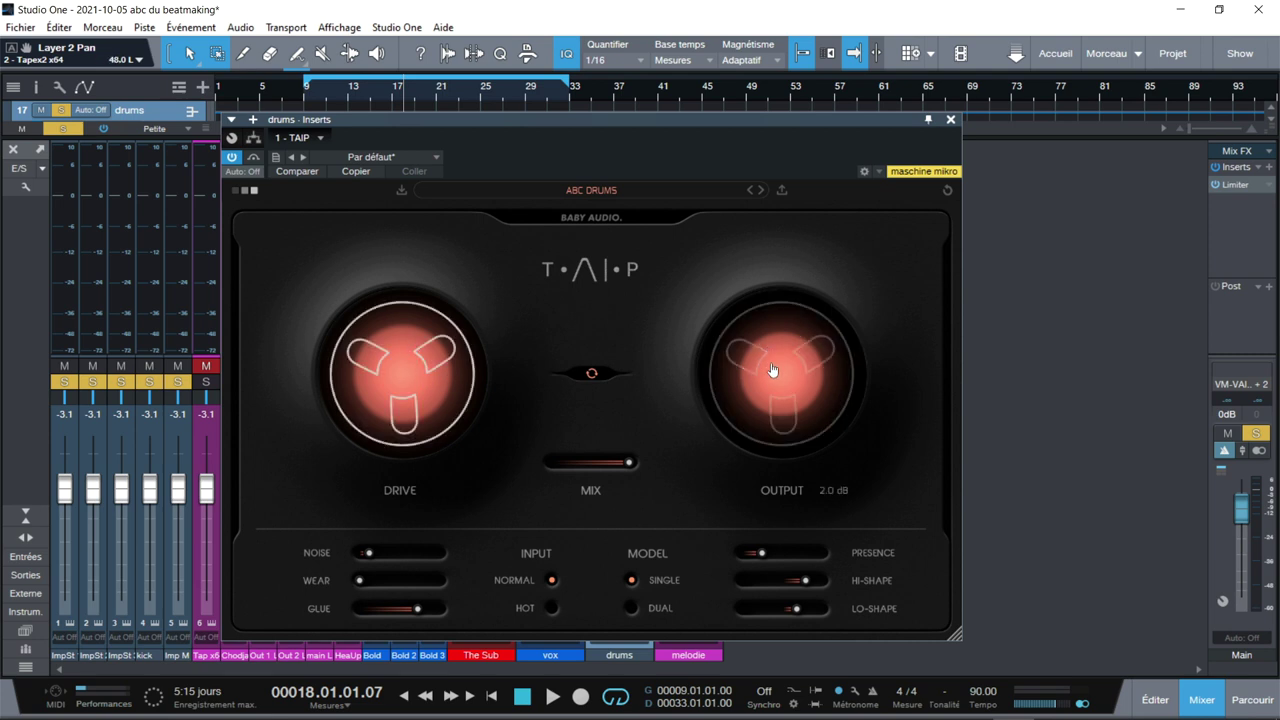
mouse_move(618, 476)
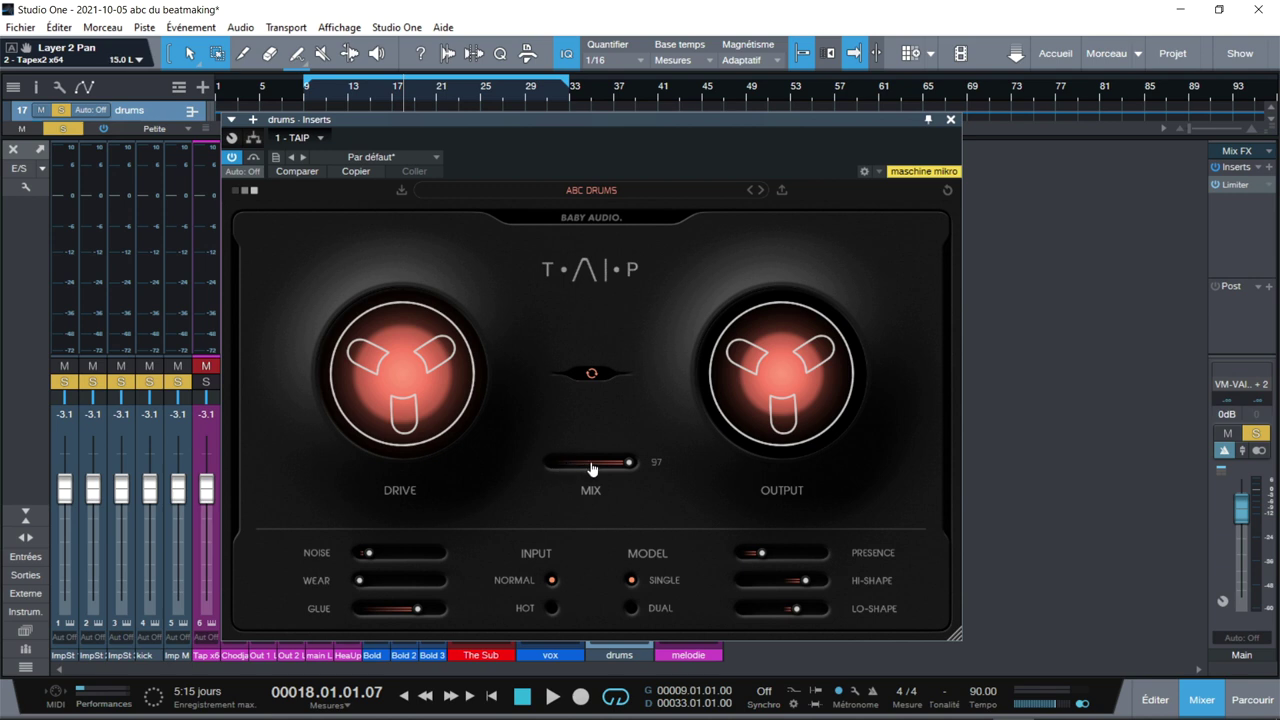
Lower TAIP's Mix partway and bring it back up to 100
mouse_move(628, 470)
mouse_down()
mouse_move(588, 468)
mouse_move(603, 469)
mouse_up()
mouse_move(457, 429)
drag(641, 461, 690, 461)
Bring Noise down to its minimum and try Wear at 55 before returning Wear to its minimum
mouse_move(357, 552)
drag(369, 557, 404, 587)
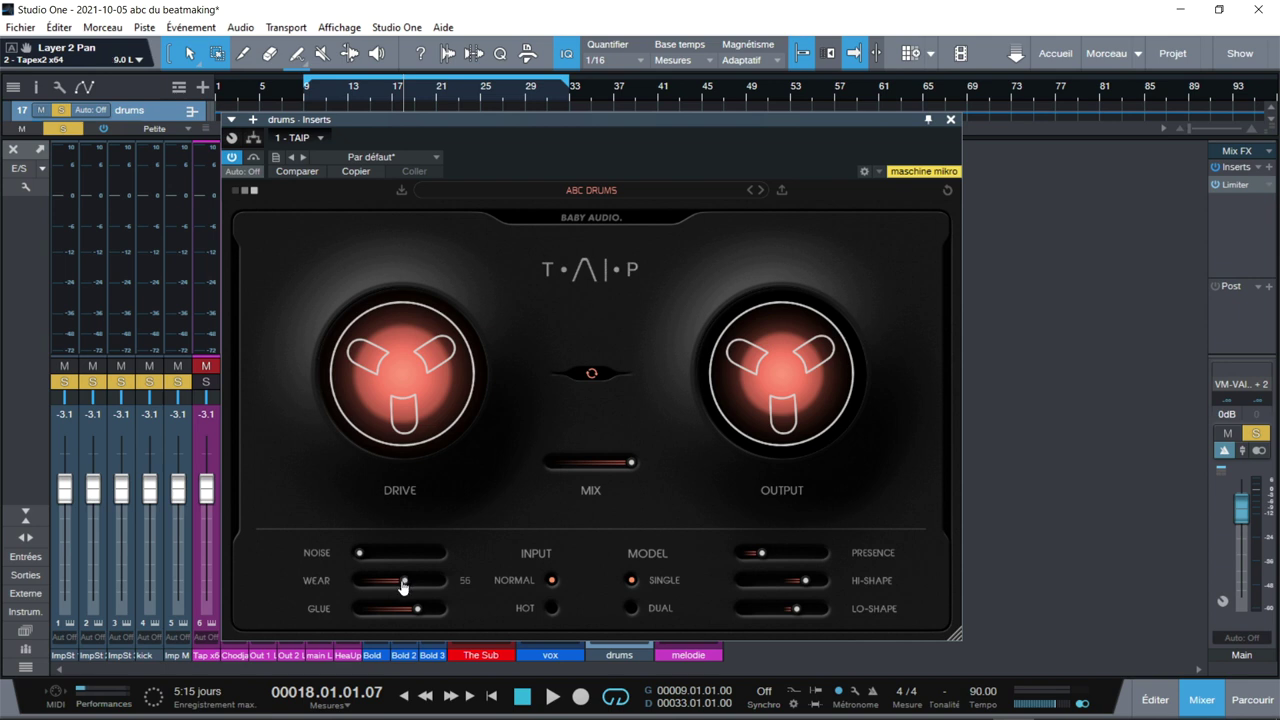
drag(403, 586, 337, 587)
Review the Glue setting, raise Presence slightly and set Hi-Shape to 69
mouse_move(418, 619)
mouse_move(393, 406)
mouse_move(828, 558)
mouse_move(760, 557)
mouse_down()
mouse_move(798, 557)
mouse_move(765, 557)
mouse_up()
mouse_move(810, 584)
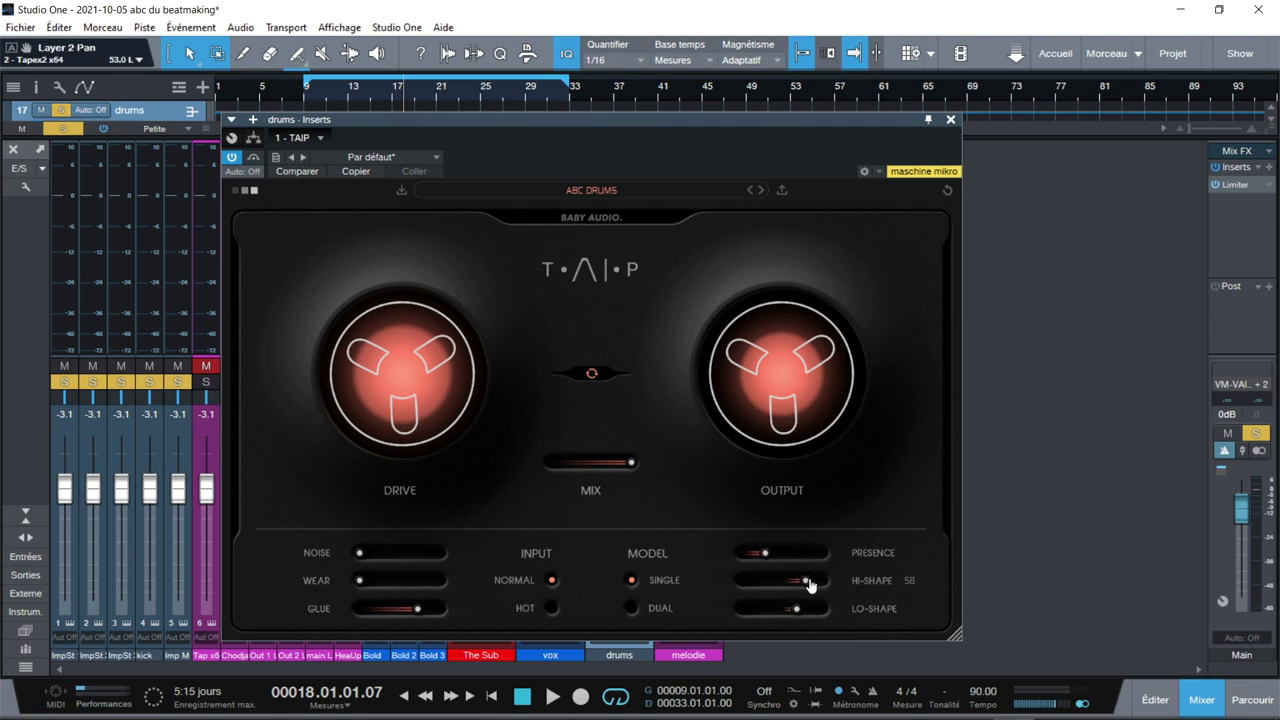
drag(806, 584, 810, 586)
Shift the TAIP window upward and start playback of the soloed drums from bar 9
drag(837, 116, 824, 89)
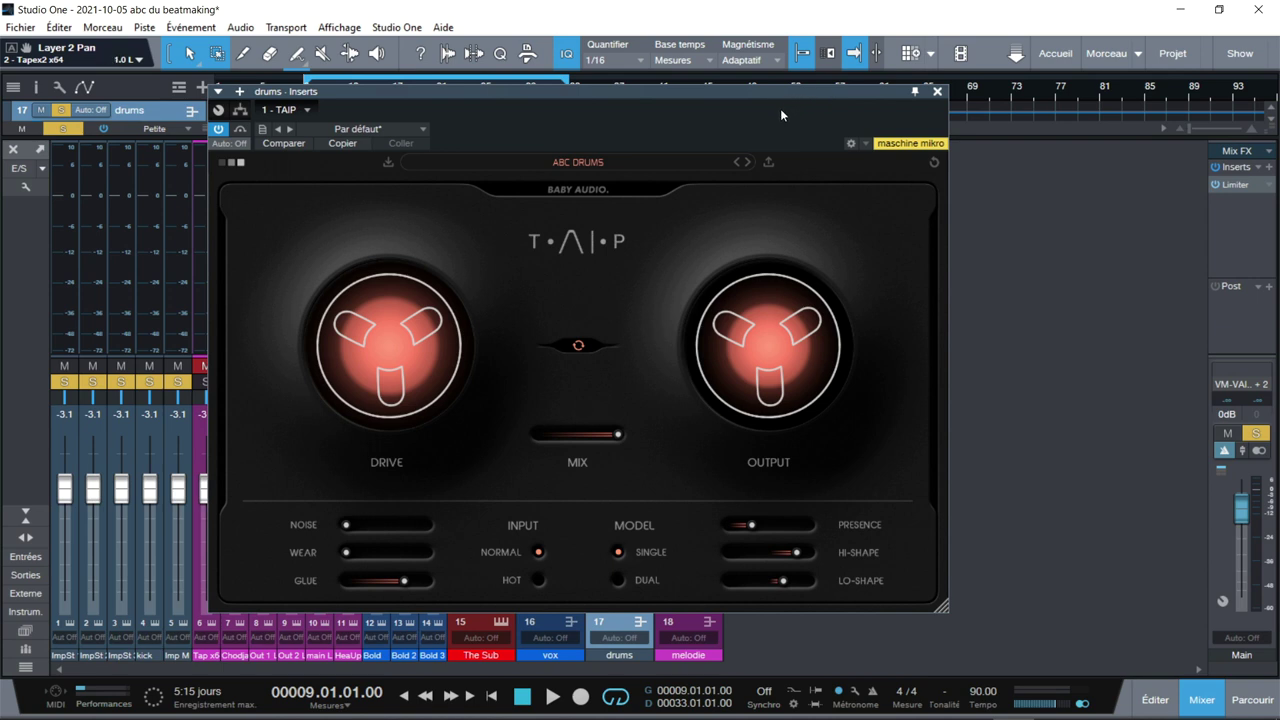
key(space)
mouse_move(463, 320)
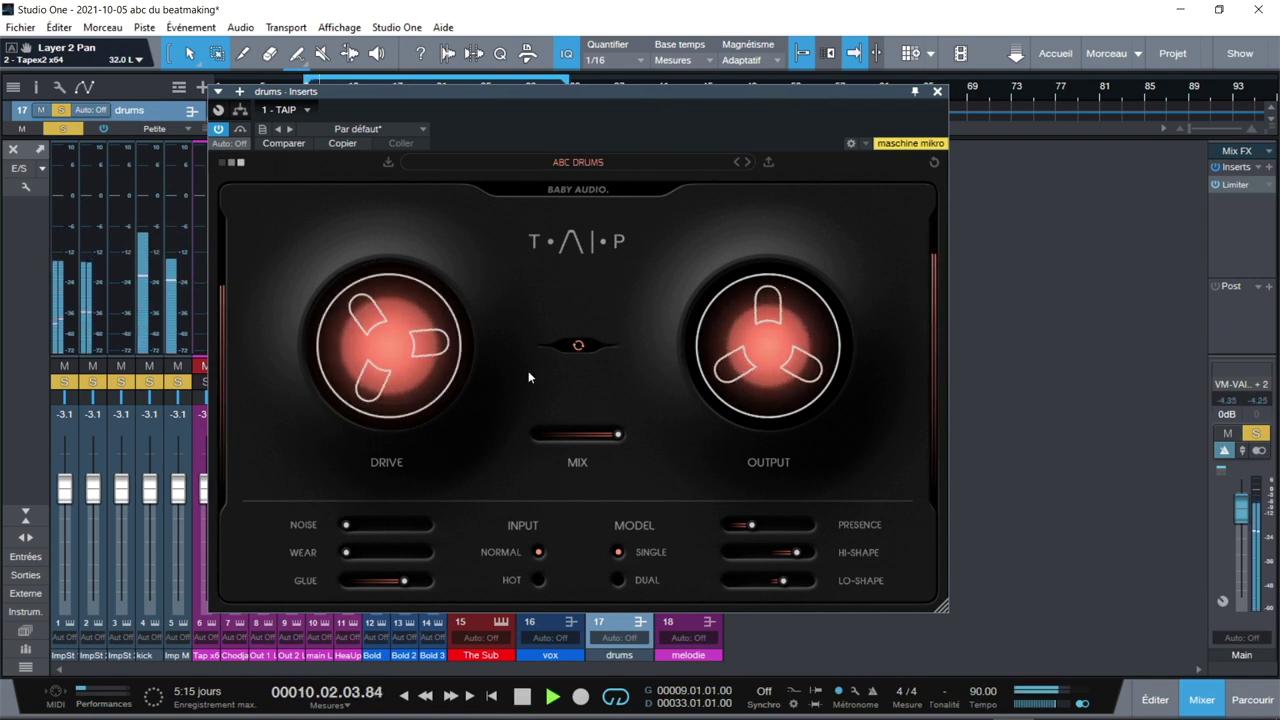
Raise Drive to 25.2 dB and reduce Mix to about half to hear heavily saturated drums
drag(386, 362, 387, 312)
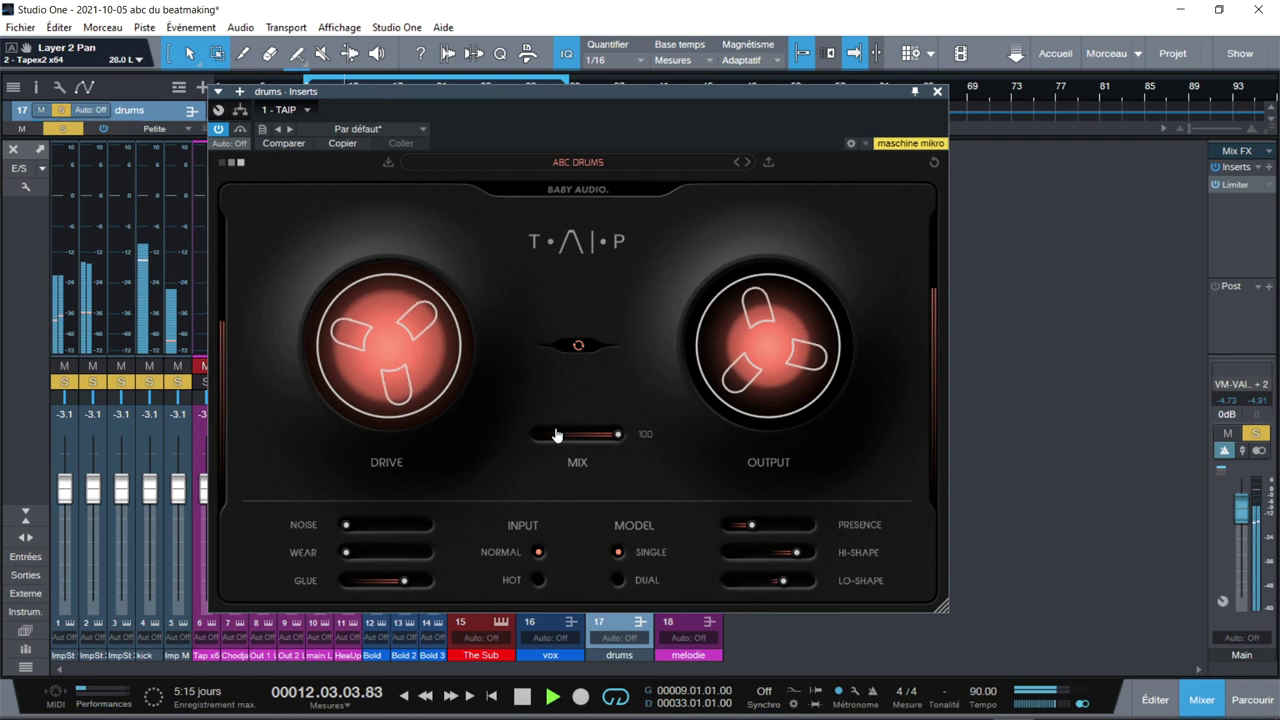
drag(619, 436, 585, 443)
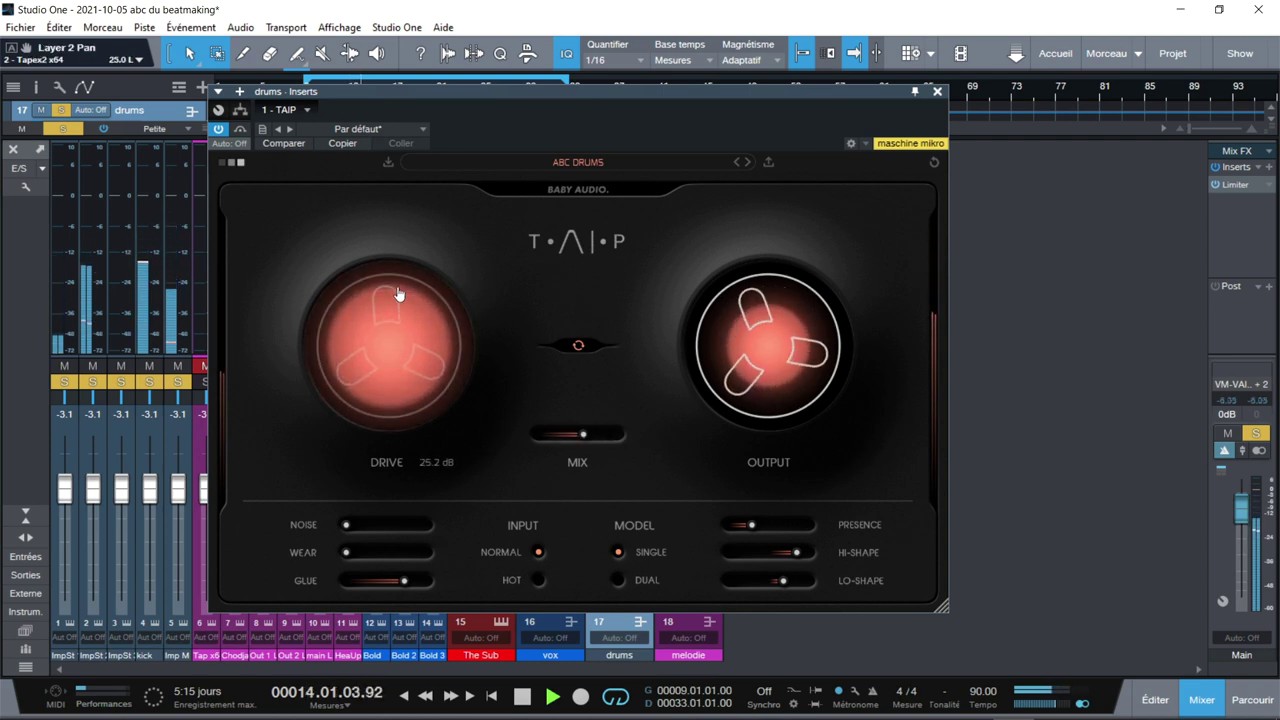
mouse_move(586, 434)
mouse_down()
mouse_move(613, 442)
mouse_move(582, 442)
mouse_up()
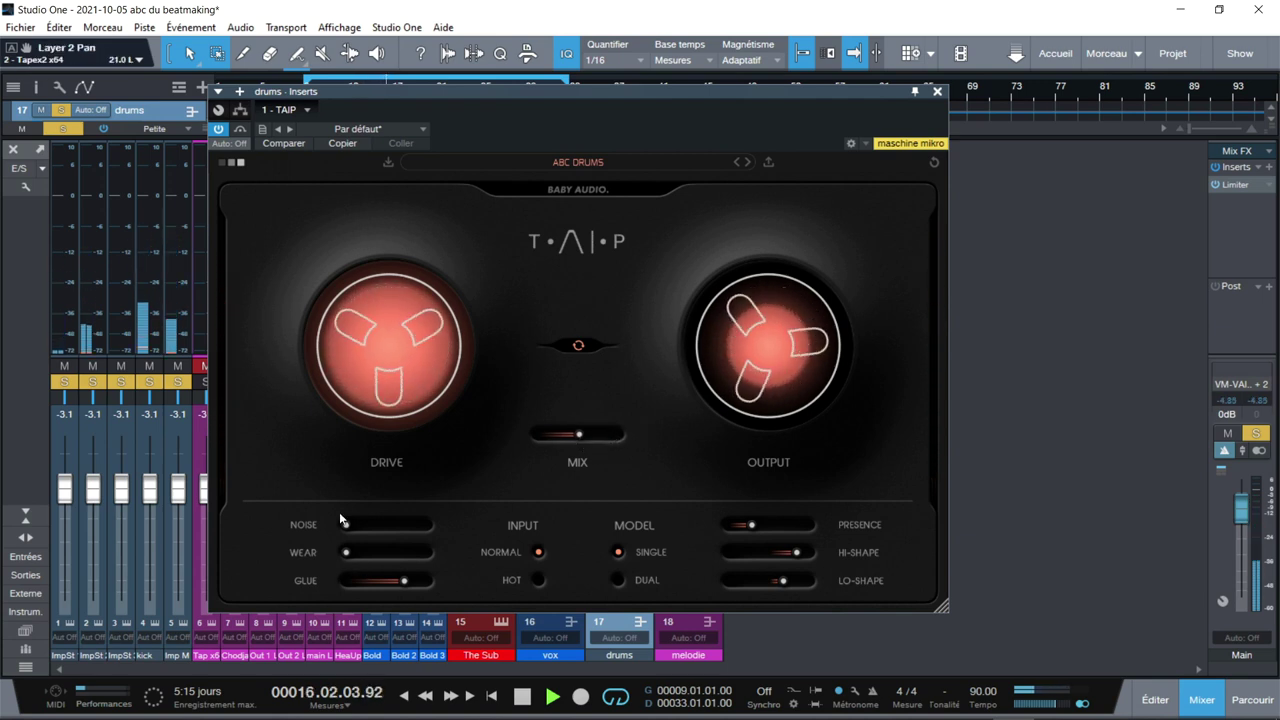
Try out Noise and Wear, return both to minimum, and set Drive to 12.5 dB
mouse_move(346, 526)
mouse_down()
mouse_move(412, 532)
mouse_move(372, 557)
mouse_move(406, 557)
mouse_move(393, 557)
mouse_move(389, 530)
mouse_move(385, 560)
mouse_move(354, 524)
mouse_move(322, 528)
mouse_up()
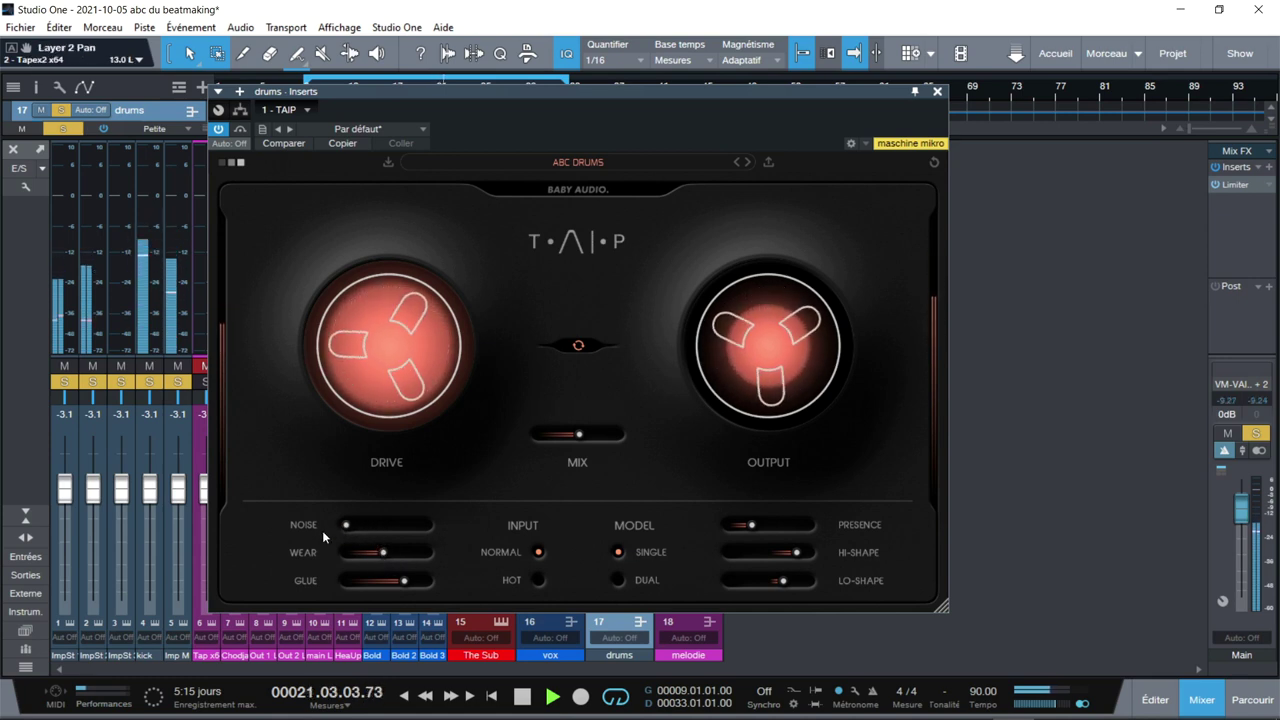
drag(383, 565, 339, 560)
drag(390, 342, 395, 423)
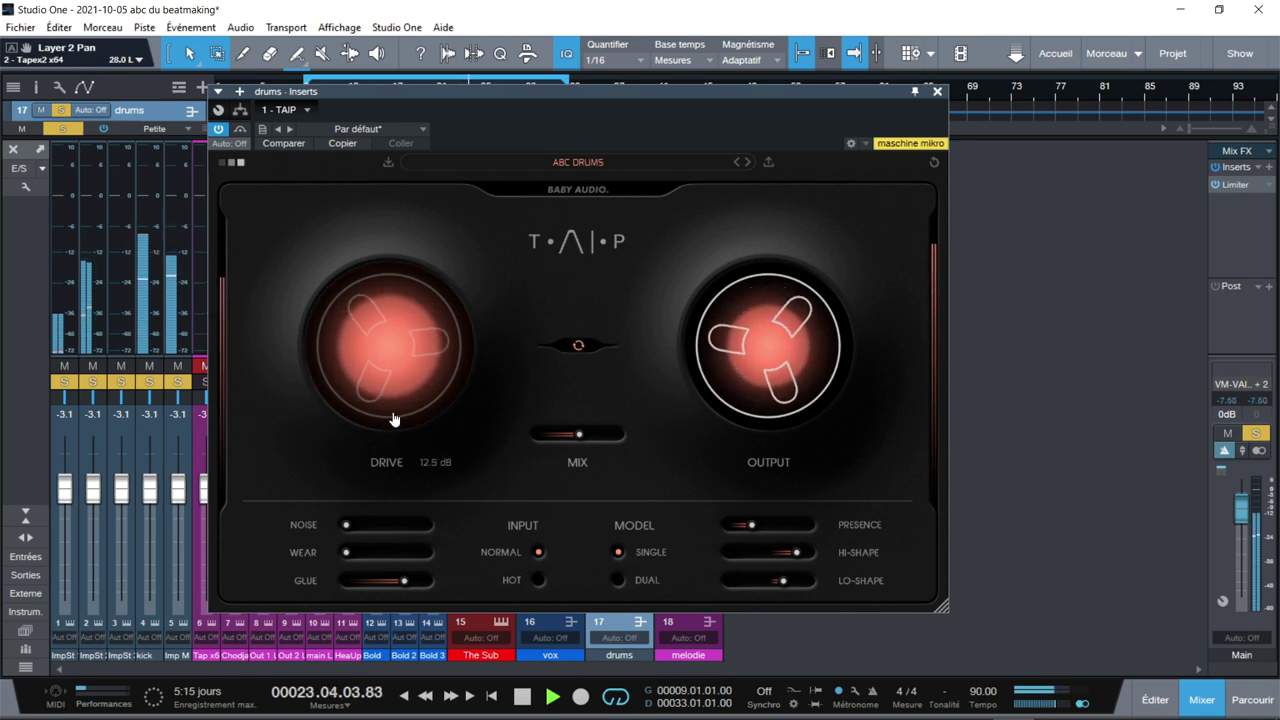
Sweep Glue up to 100 and down to 0, and leave it somewhat above the middle
drag(404, 587, 437, 588)
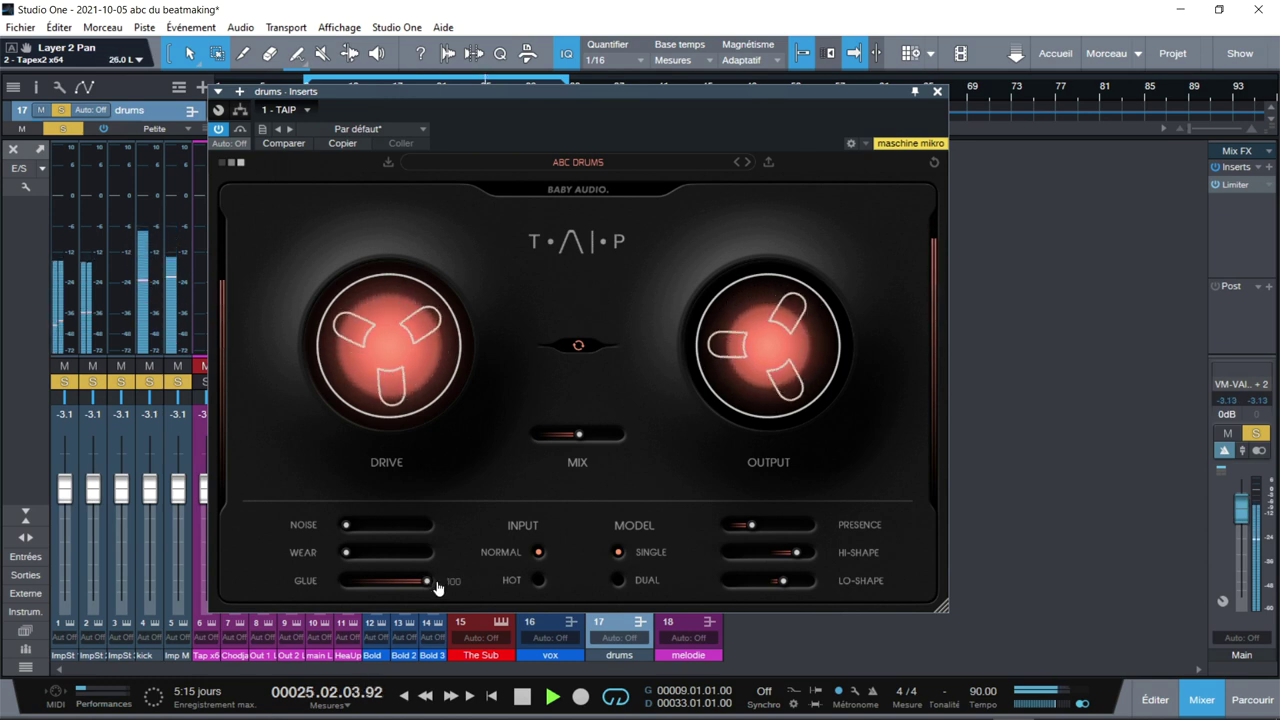
drag(422, 588, 350, 595)
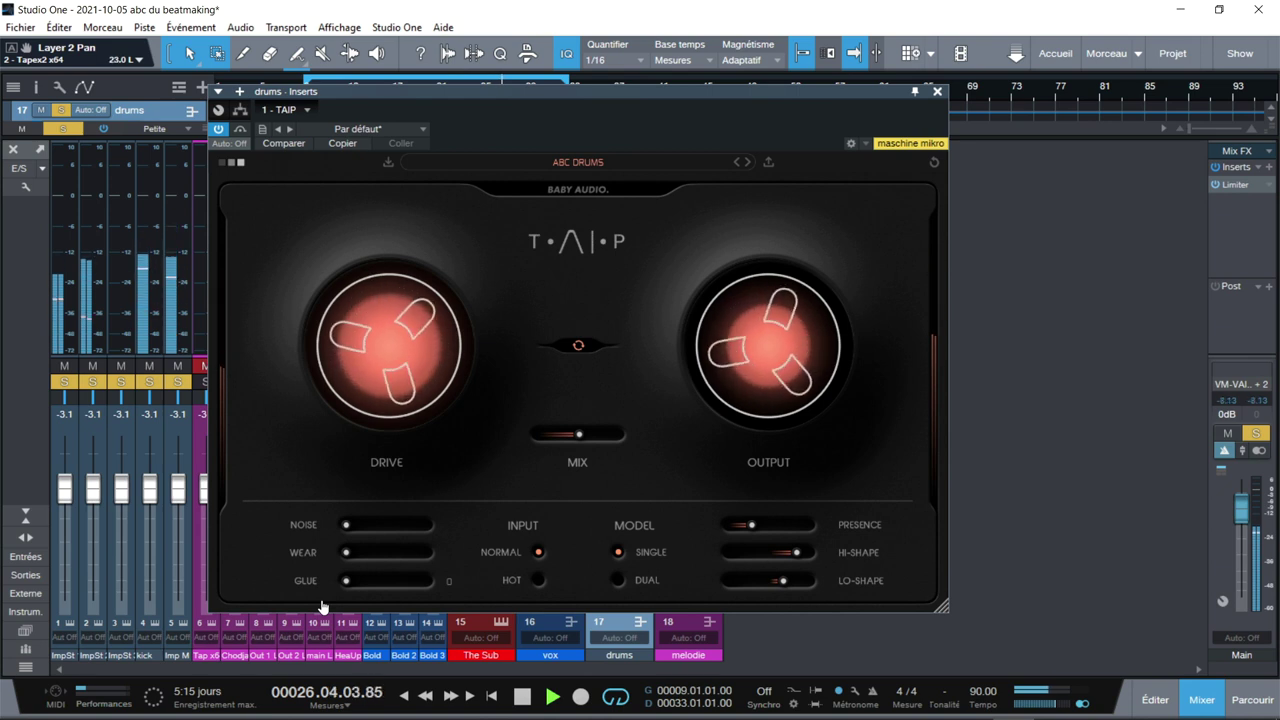
drag(322, 607, 395, 604)
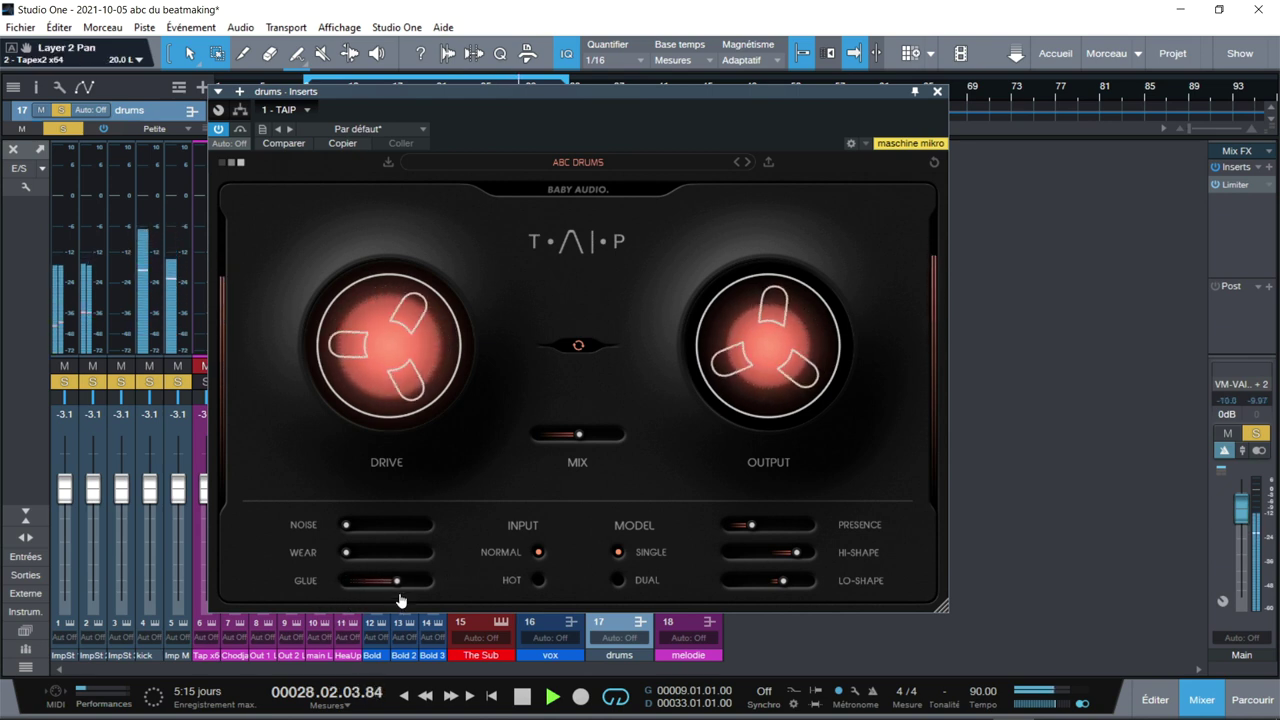
Switch the input to Hot and adjust Drive slightly while the drums play
click(539, 582)
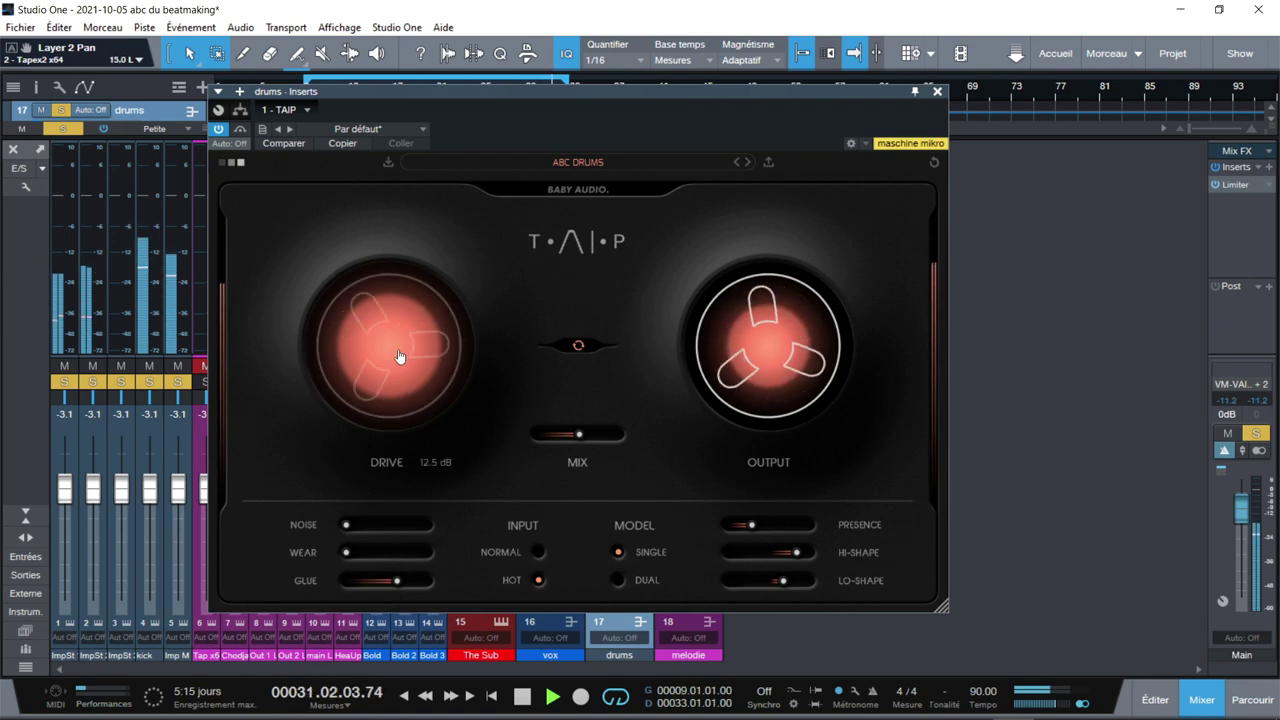
mouse_move(396, 337)
mouse_down()
mouse_move(396, 318)
mouse_move(393, 400)
mouse_move(391, 335)
mouse_up()
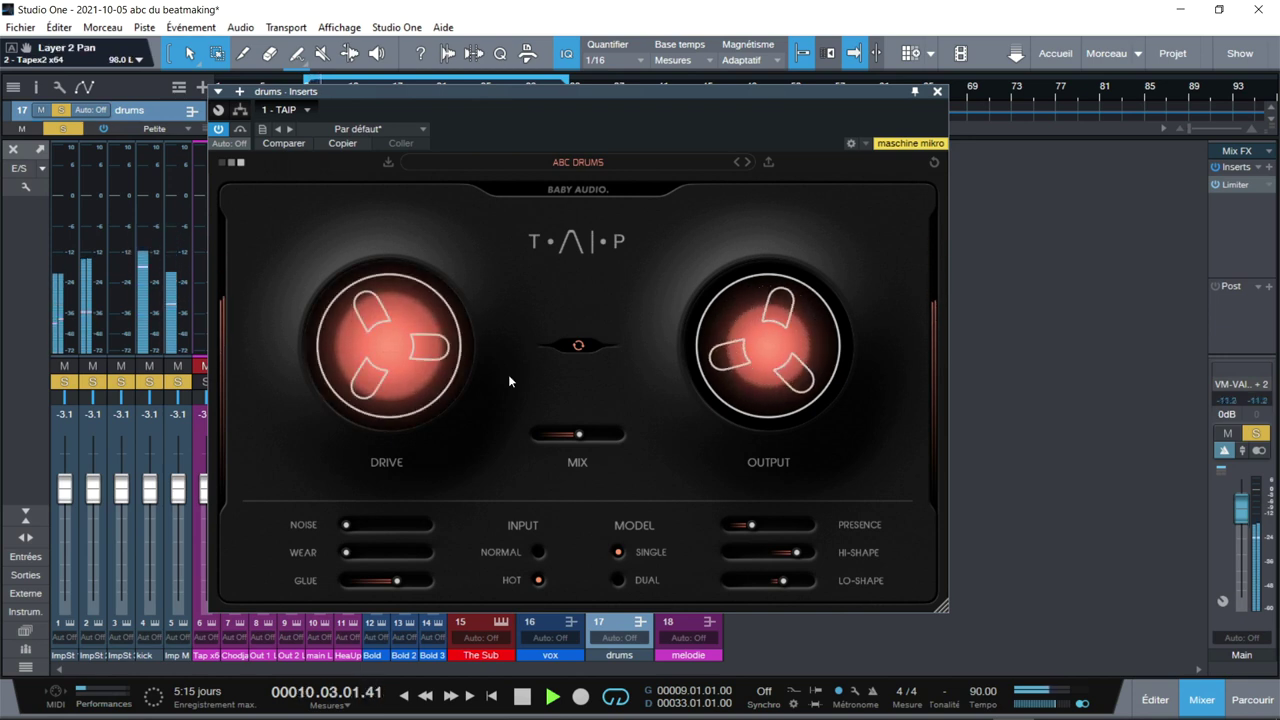
mouse_move(756, 530)
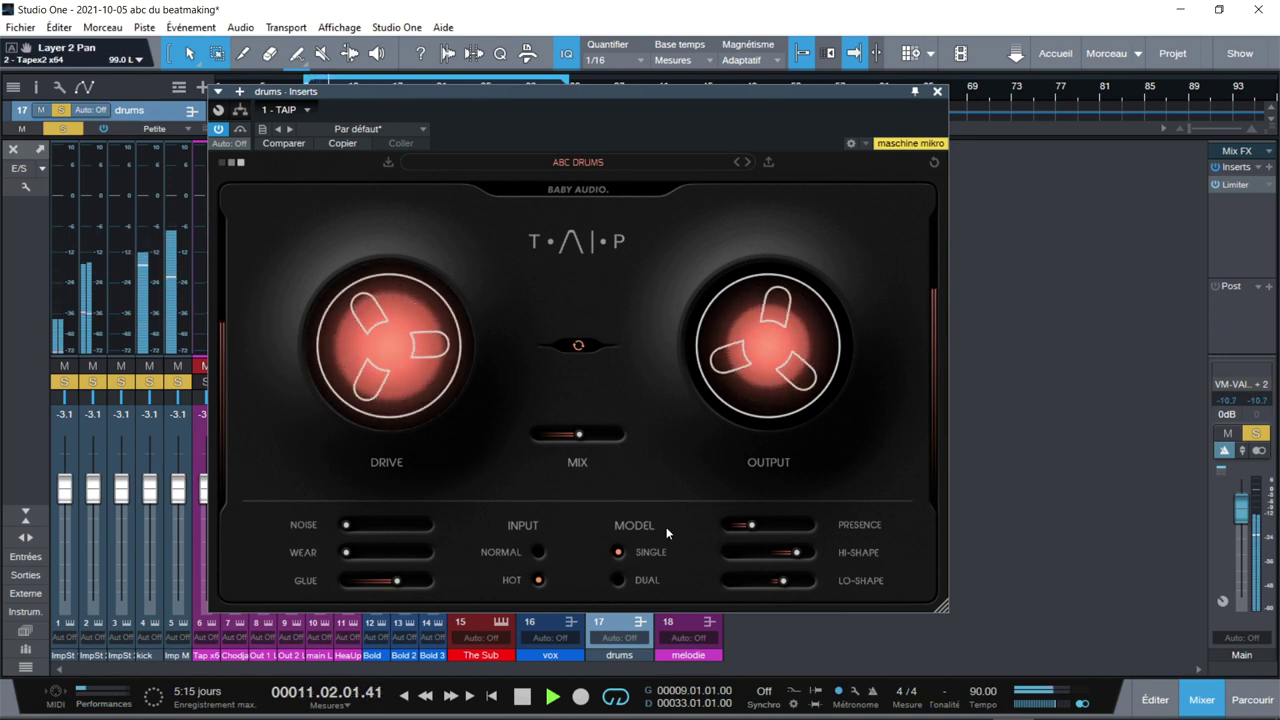
Switch the model to Dual, try Drive at about 11.9 dB, and return the input to Normal
click(618, 582)
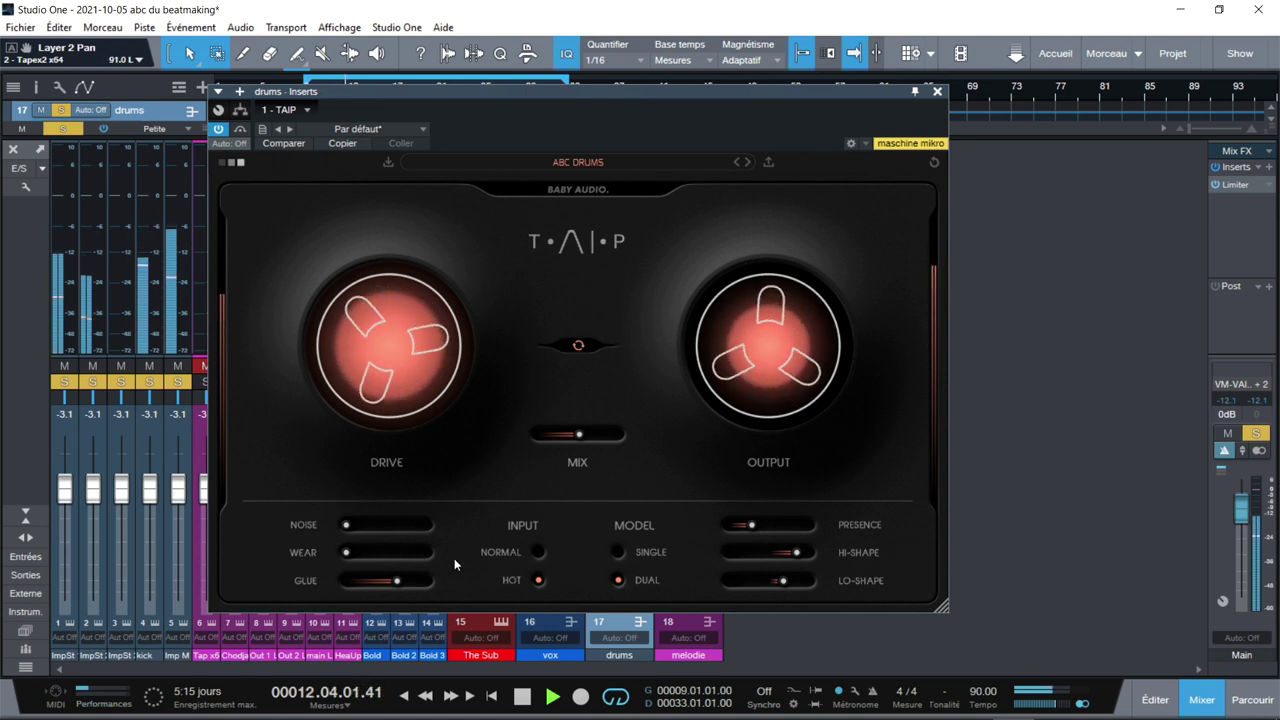
mouse_move(400, 360)
mouse_move(400, 358)
mouse_down()
mouse_move(403, 306)
mouse_move(396, 360)
mouse_up()
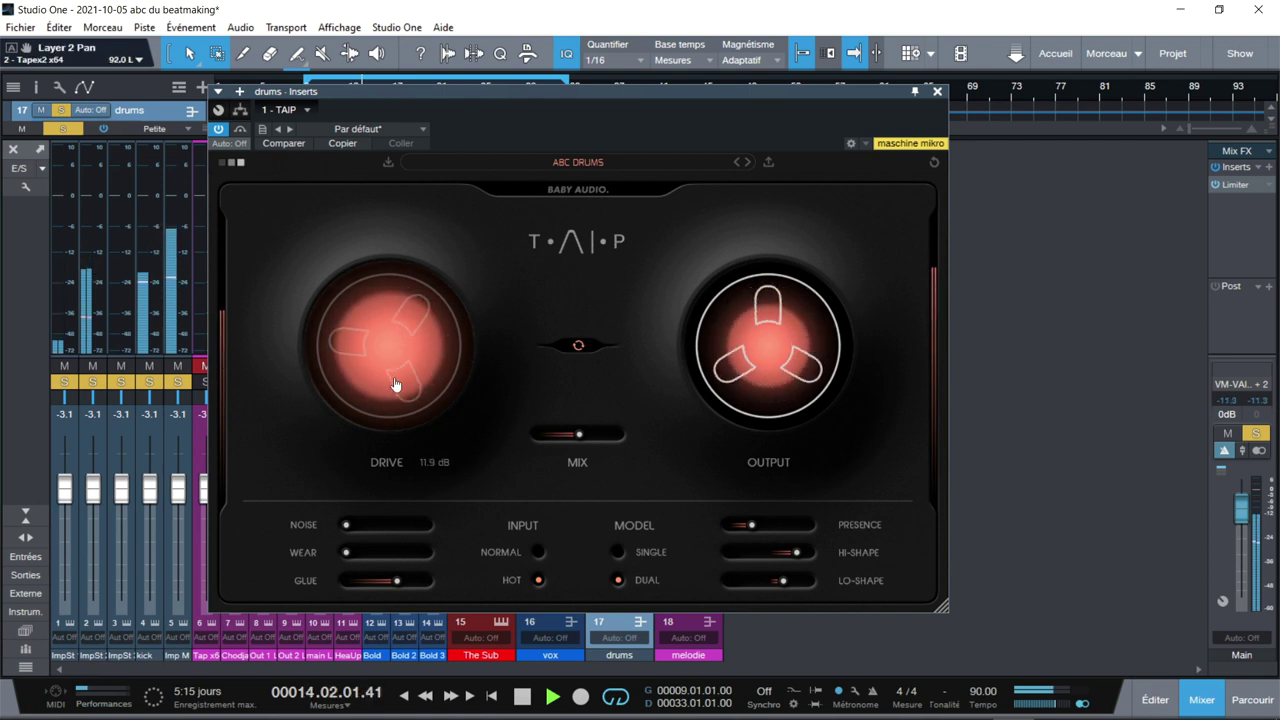
click(538, 552)
mouse_move(394, 372)
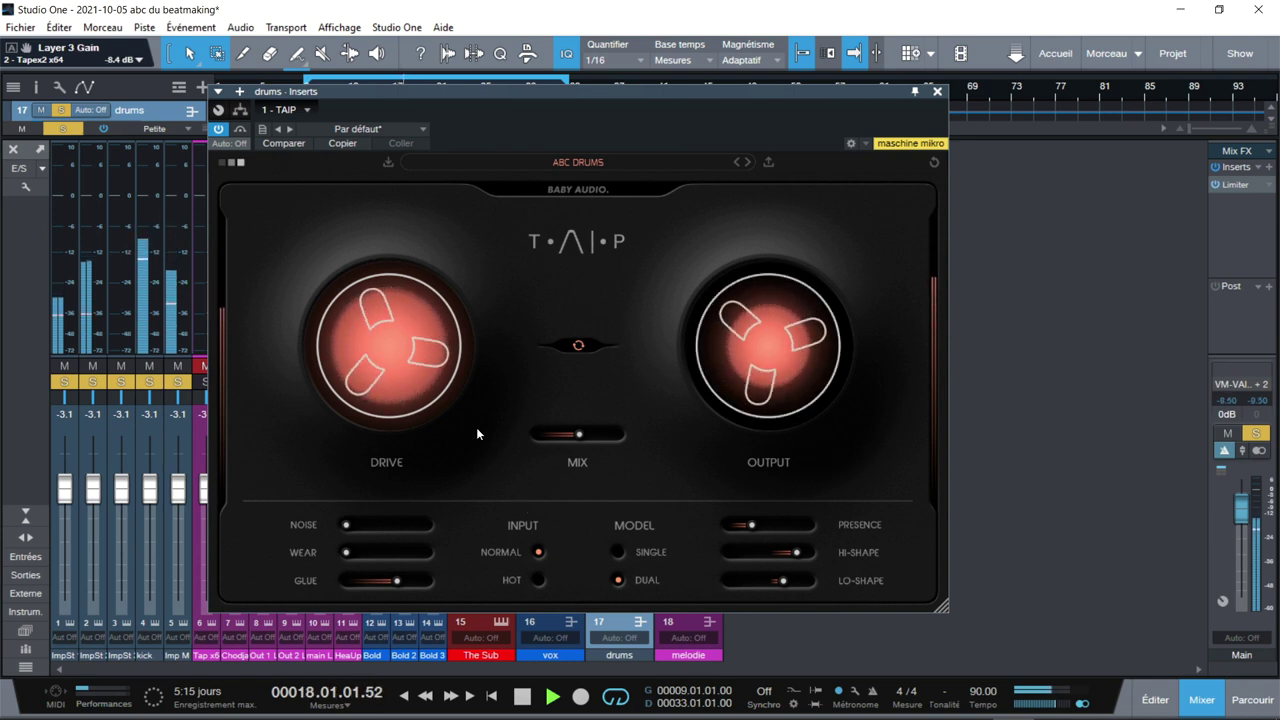
Raise Mix to well above half, set Presence to 50, and stop playback
mouse_move(580, 441)
drag(580, 441, 606, 436)
mouse_move(727, 527)
drag(727, 527, 768, 530)
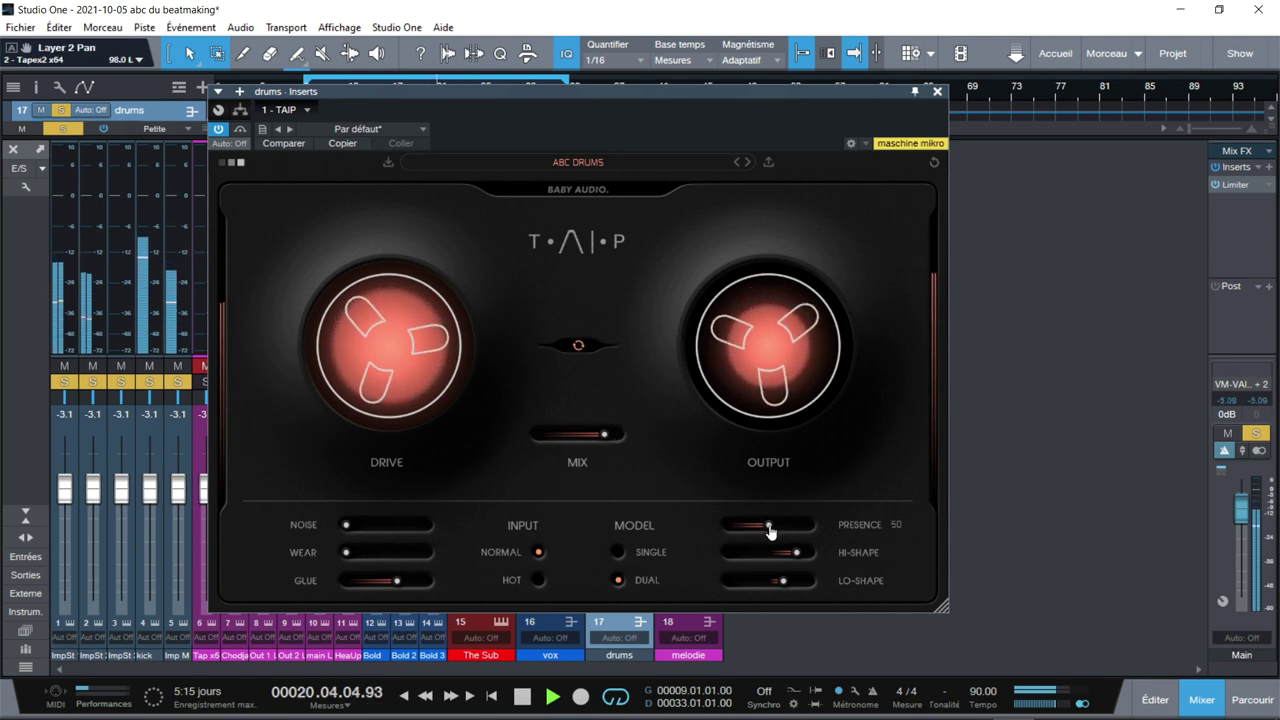
key(space)
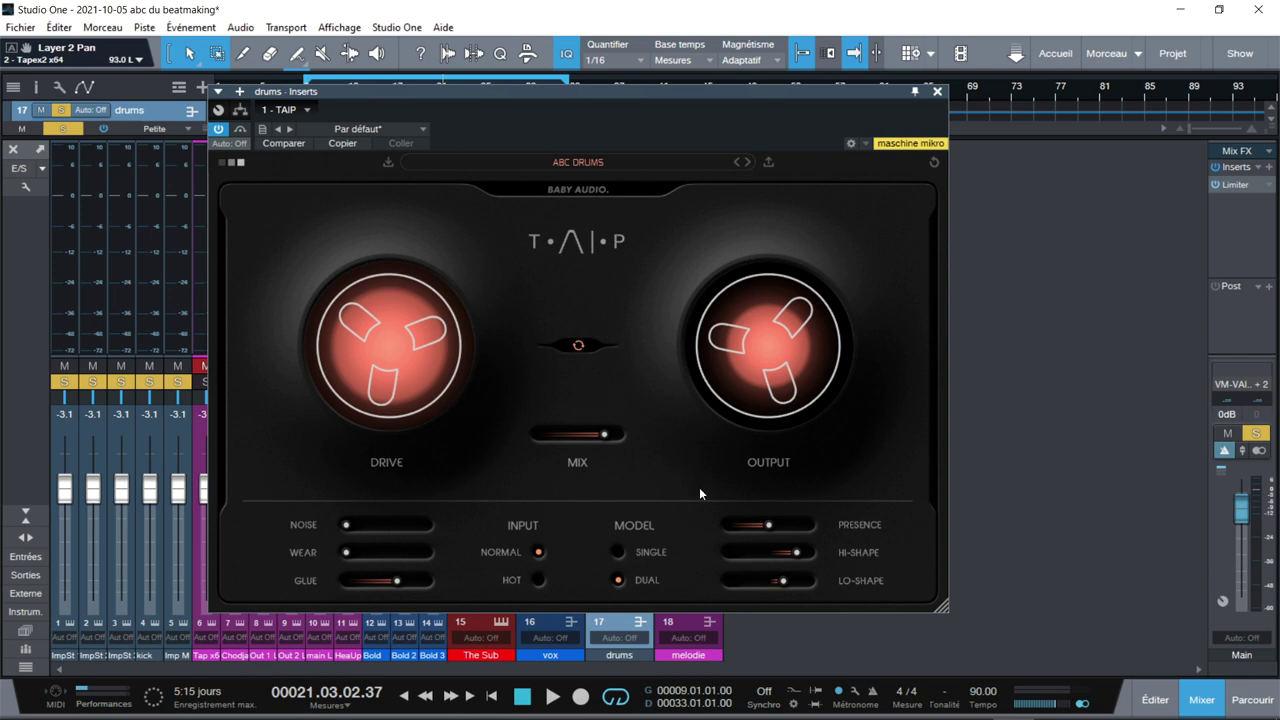
Resume playback, raise Presence to 65 and lower Drive from 18.6 dB
mouse_move(806, 563)
key(space)
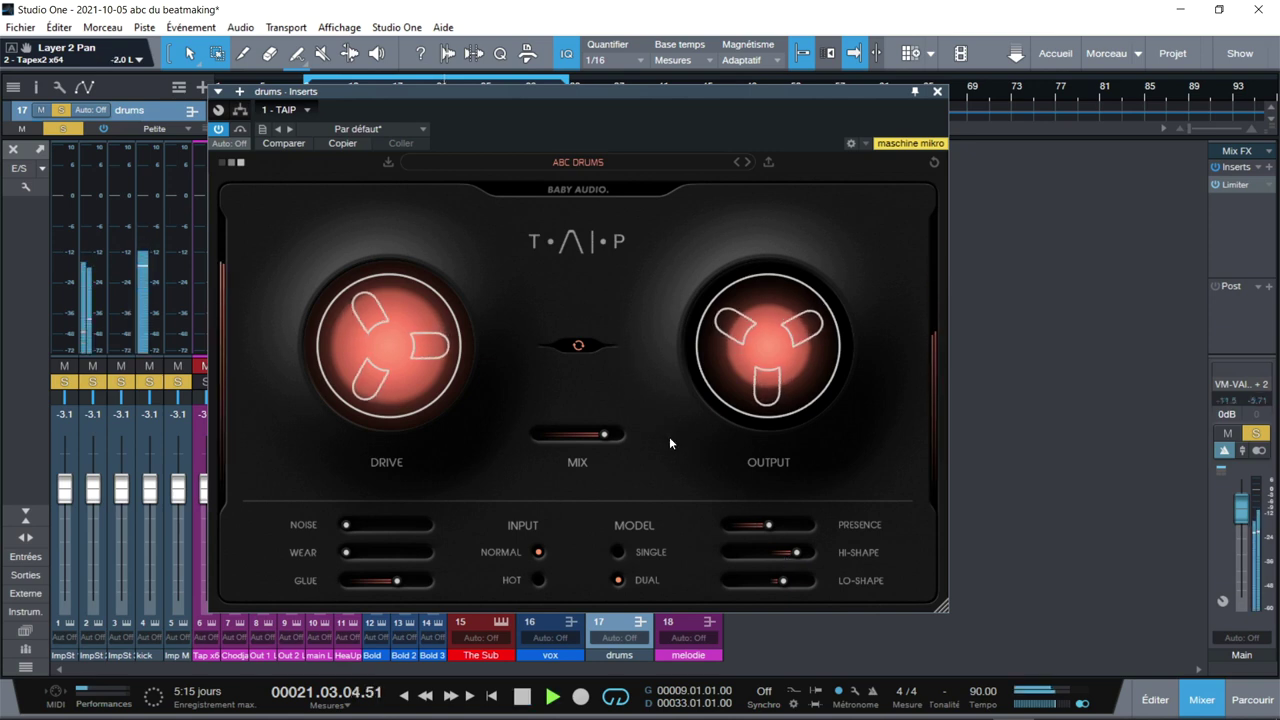
mouse_move(785, 585)
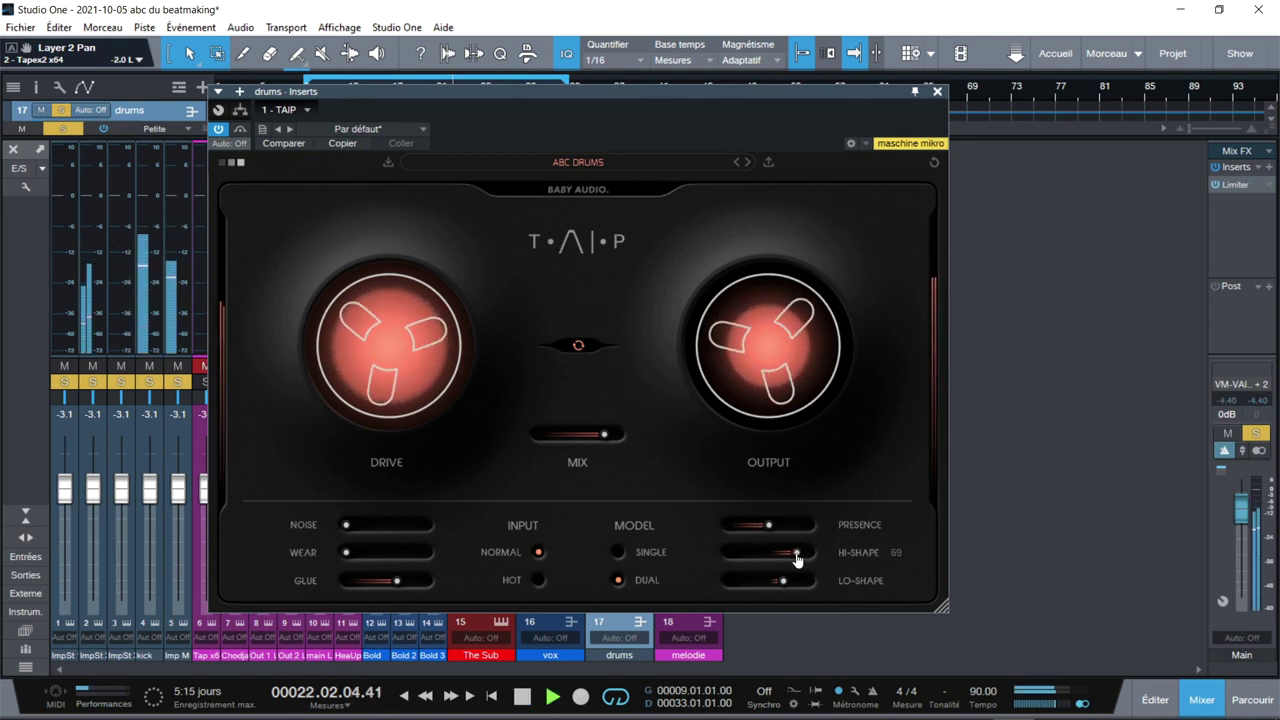
mouse_move(767, 525)
mouse_down()
mouse_move(810, 533)
mouse_move(787, 535)
mouse_up()
mouse_move(433, 360)
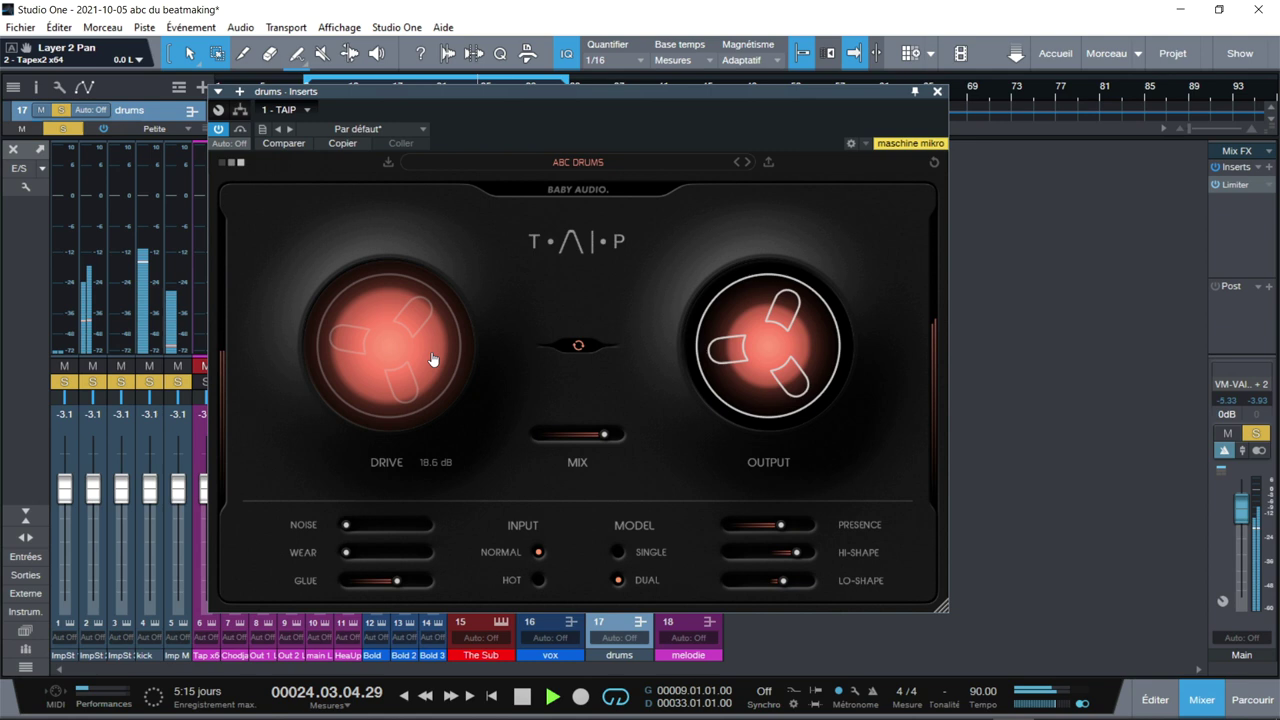
drag(426, 356, 426, 390)
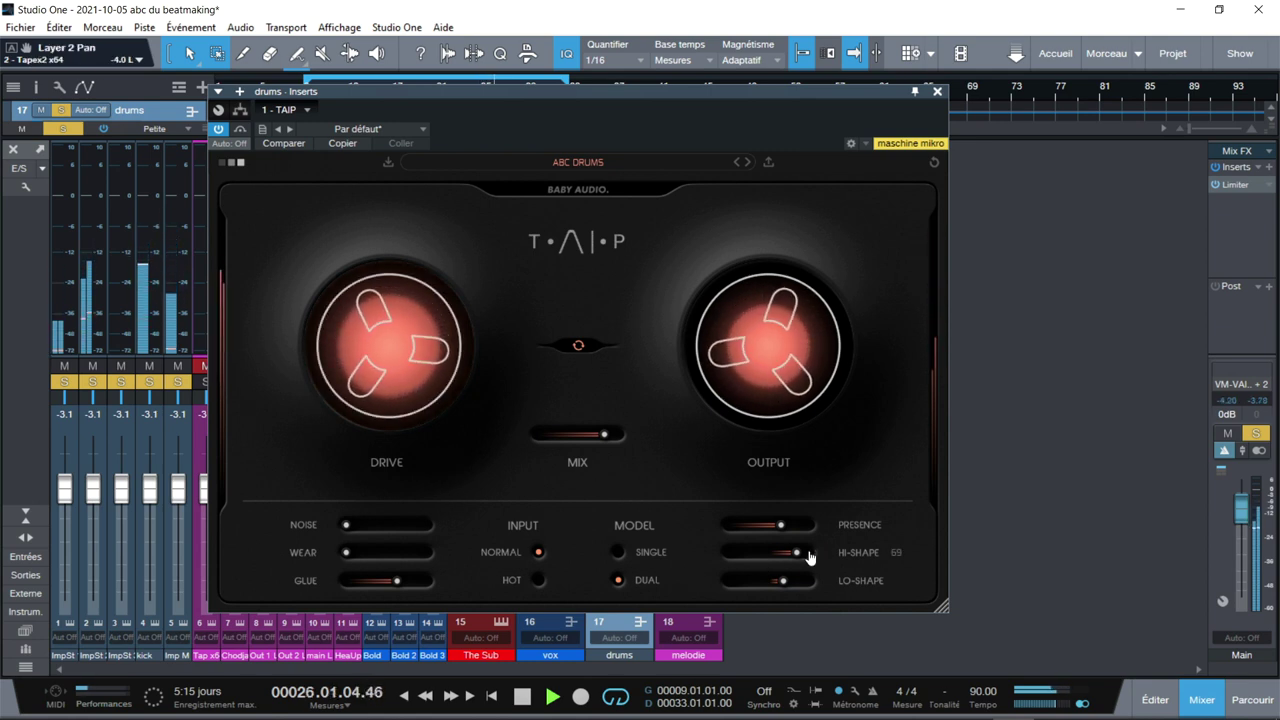
Try Hi-Shape at -26 and Lo-Shape at -100, bring both back slightly above centre, and return the model to Single
drag(807, 557, 756, 571)
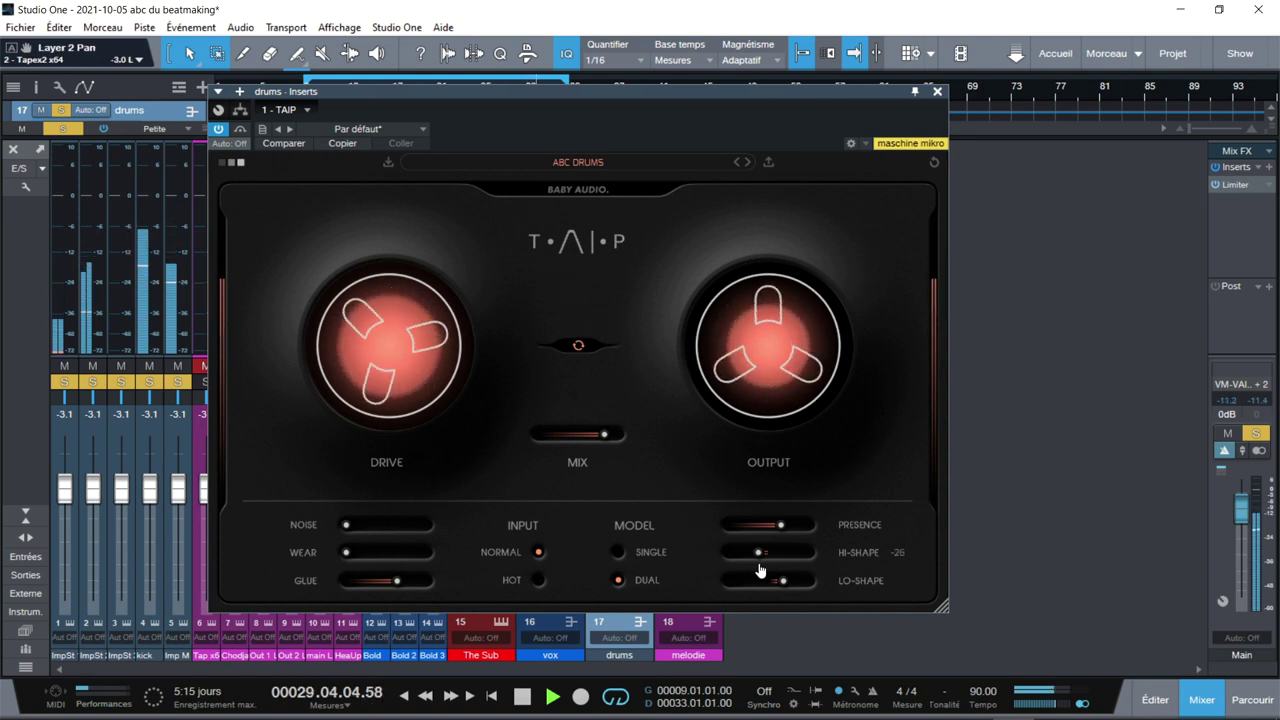
drag(784, 589, 732, 600)
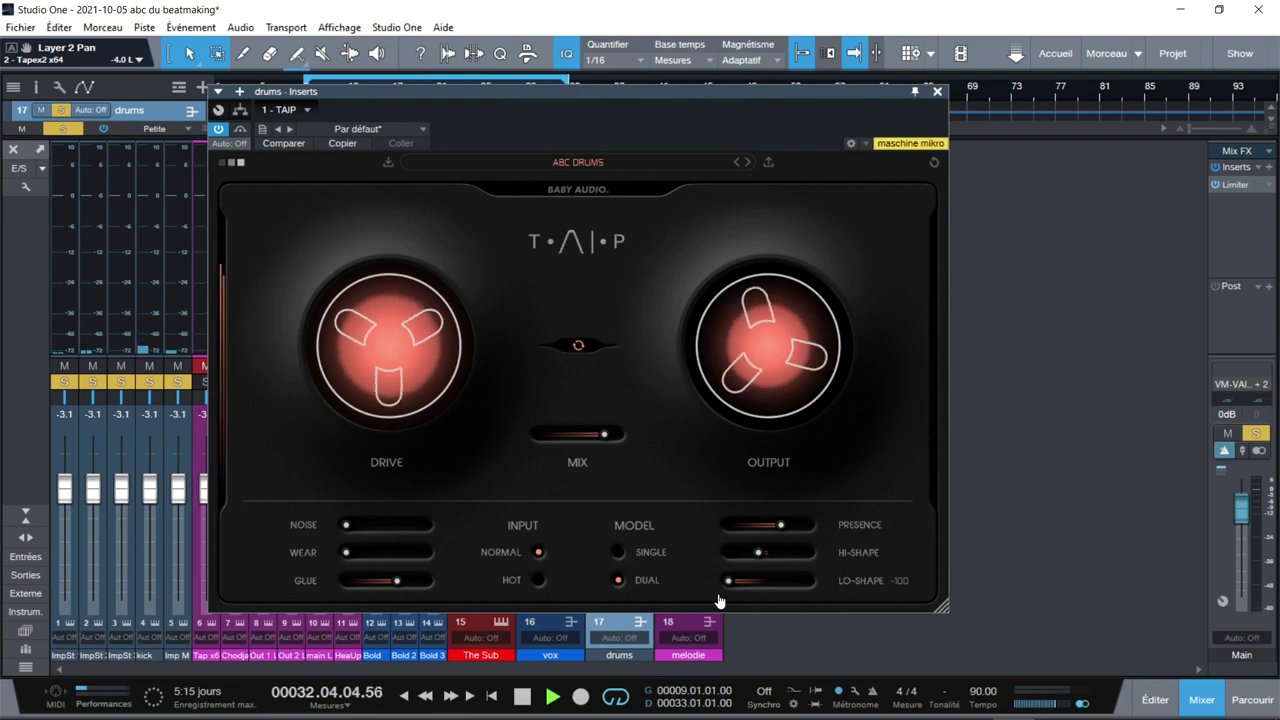
drag(720, 600, 781, 600)
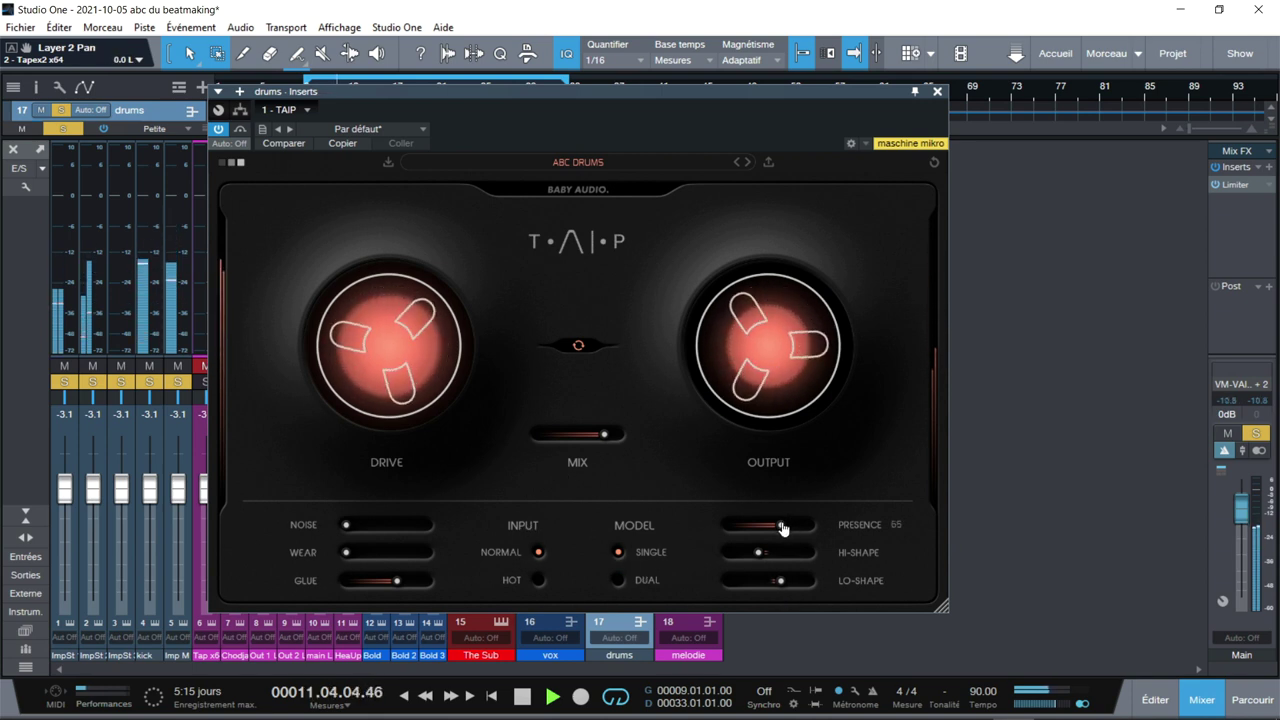
drag(759, 554, 785, 562)
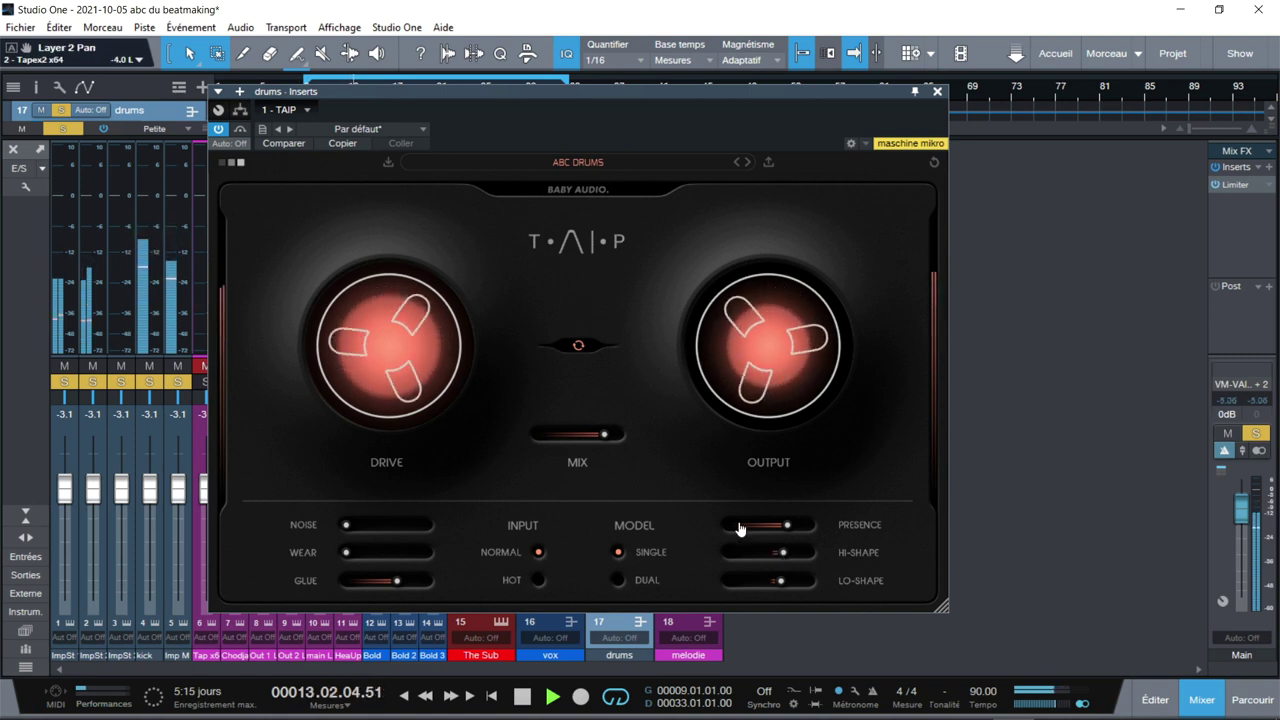
Raise TAIP's Output to 8.1 dB and ease it back to 6.5 dB
drag(769, 360, 768, 347)
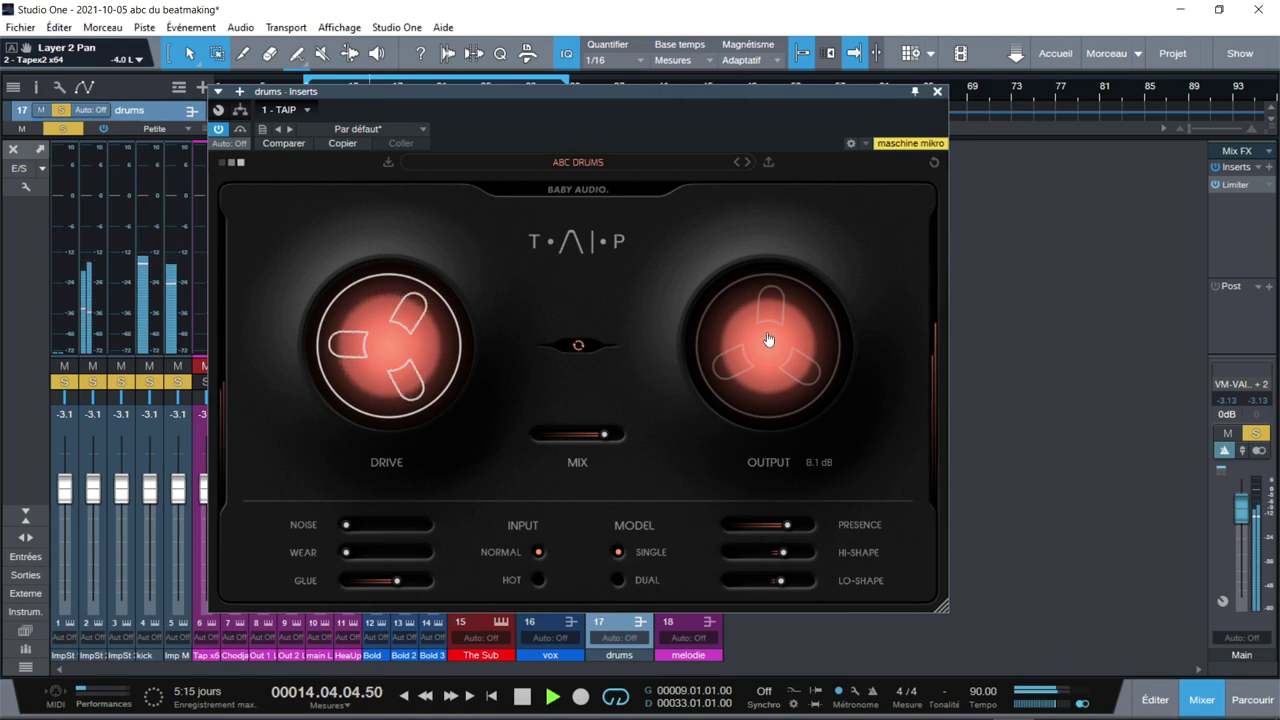
drag(768, 341, 769, 343)
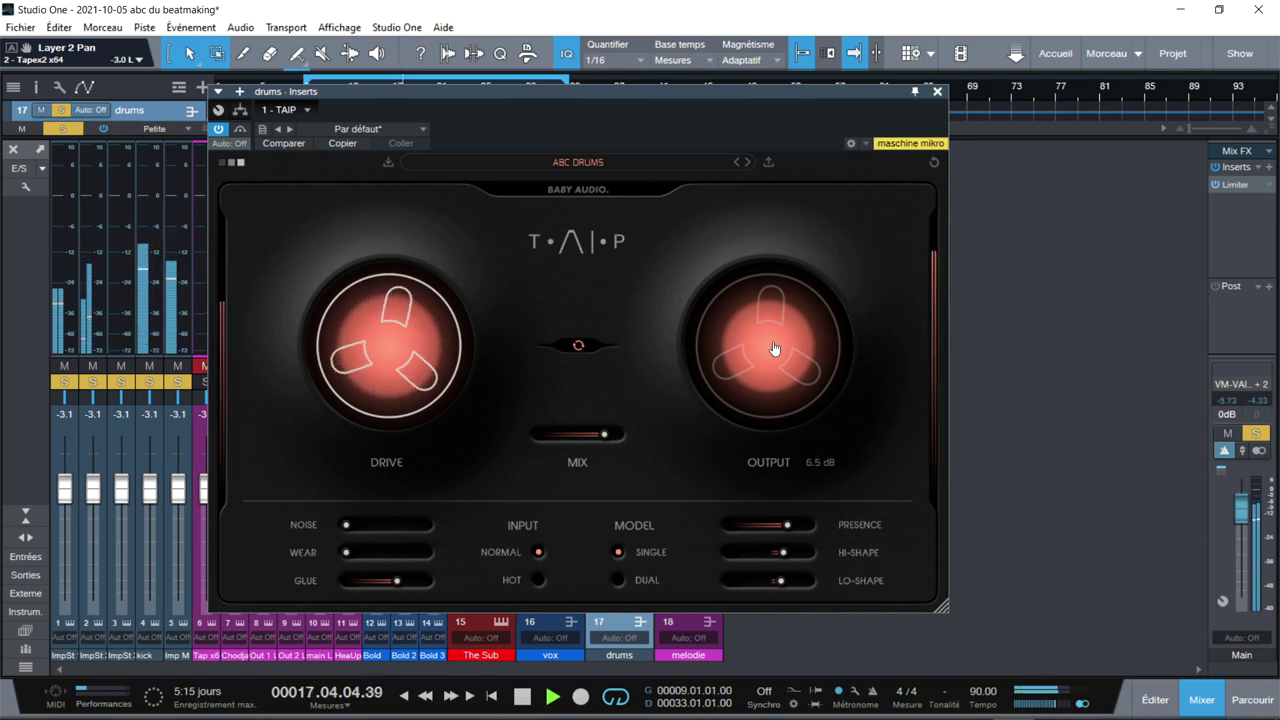
Lower TAIP's Mix to about half, try Noise at 42 with high Wear, and bring Noise back to minimum with Wear low
drag(604, 438, 580, 443)
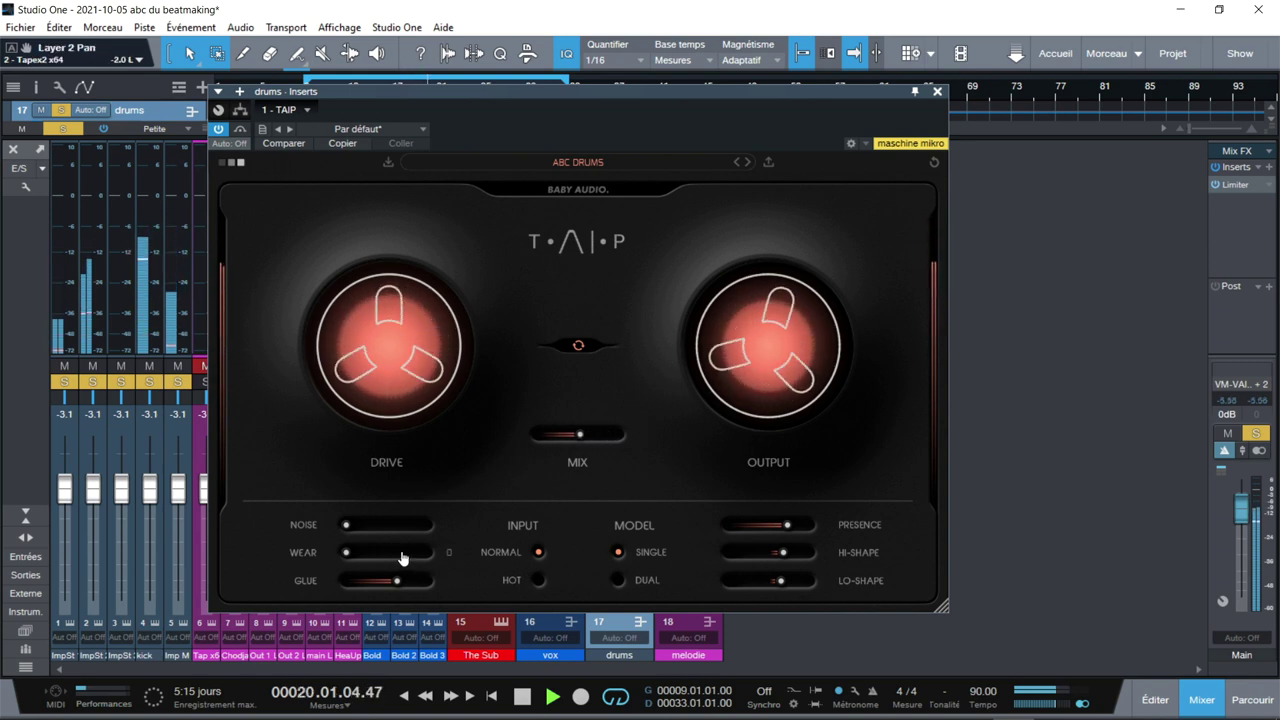
drag(347, 556, 408, 563)
drag(347, 525, 380, 533)
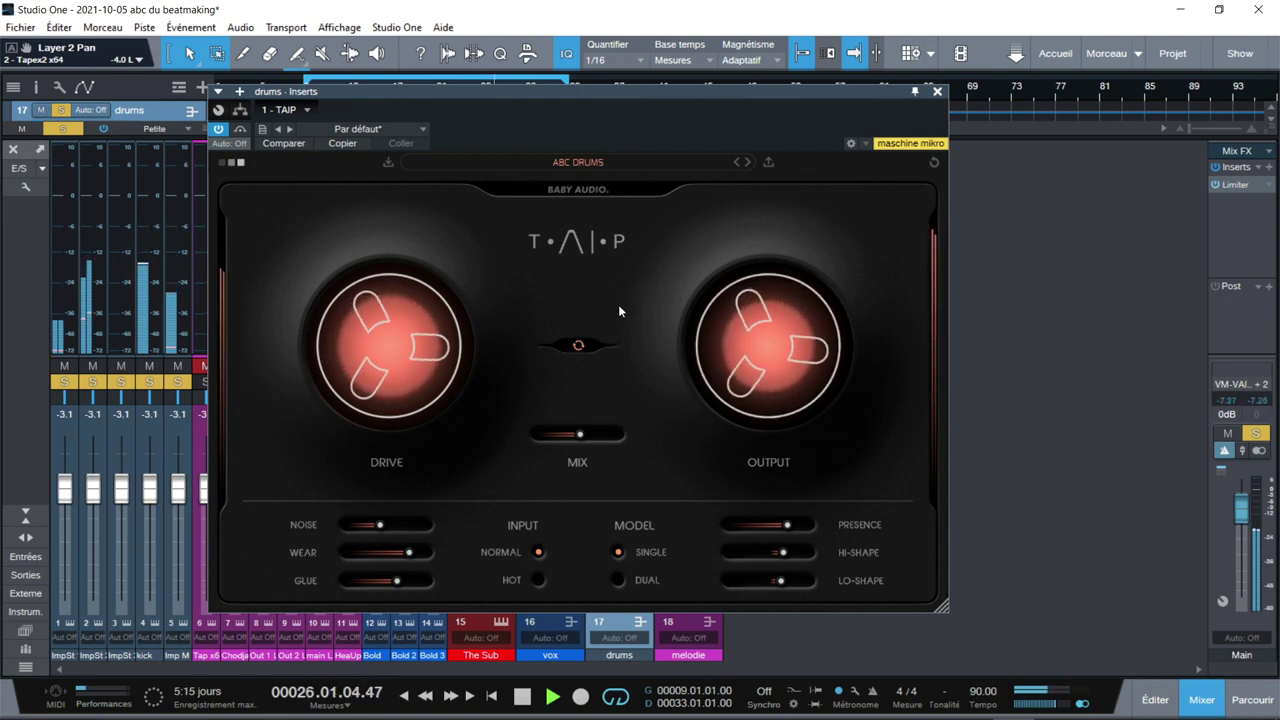
mouse_move(395, 527)
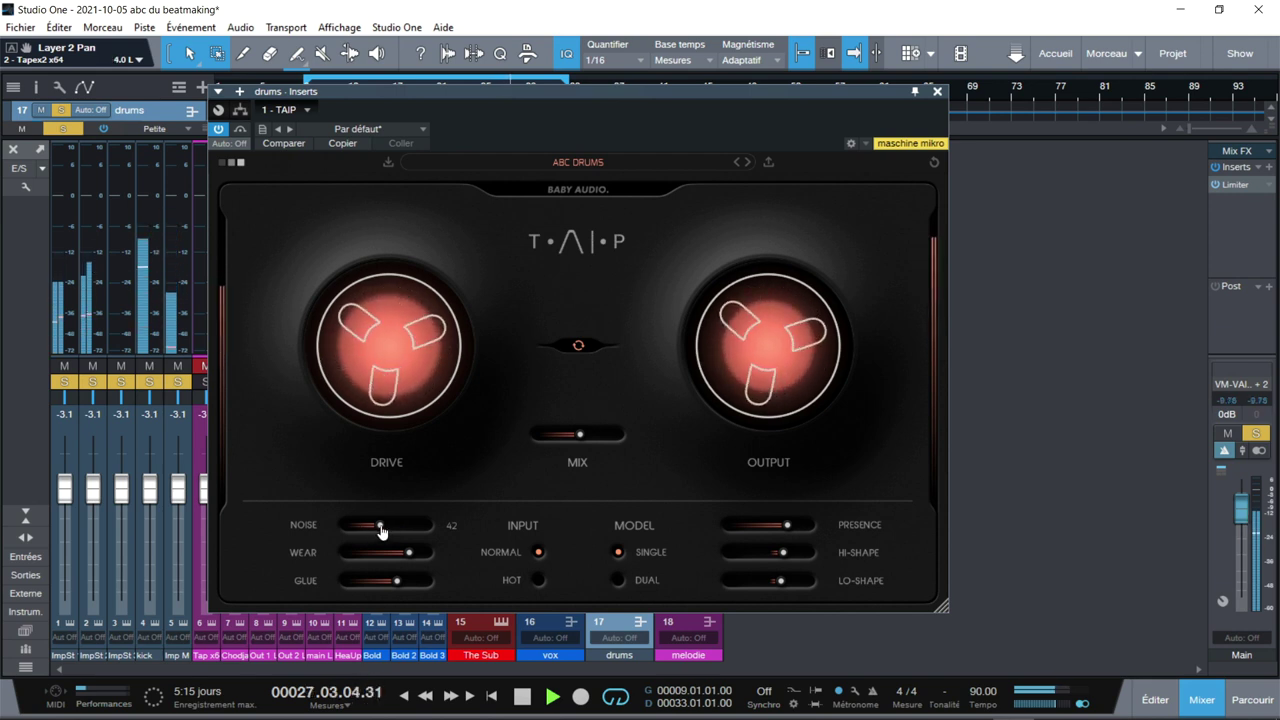
drag(381, 528, 347, 527)
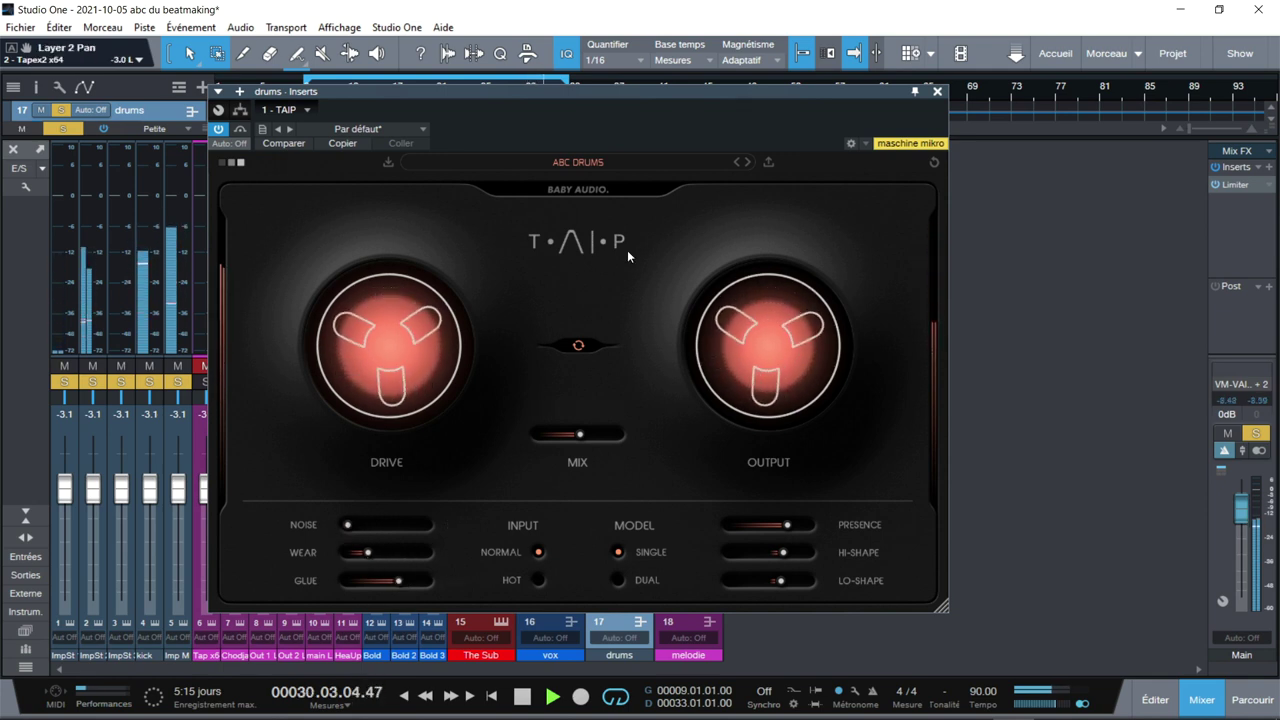
Bypass and re-enable TAIP on the drums for comparison, and raise Hi-Shape, Lo-Shape and Mix
click(575, 196)
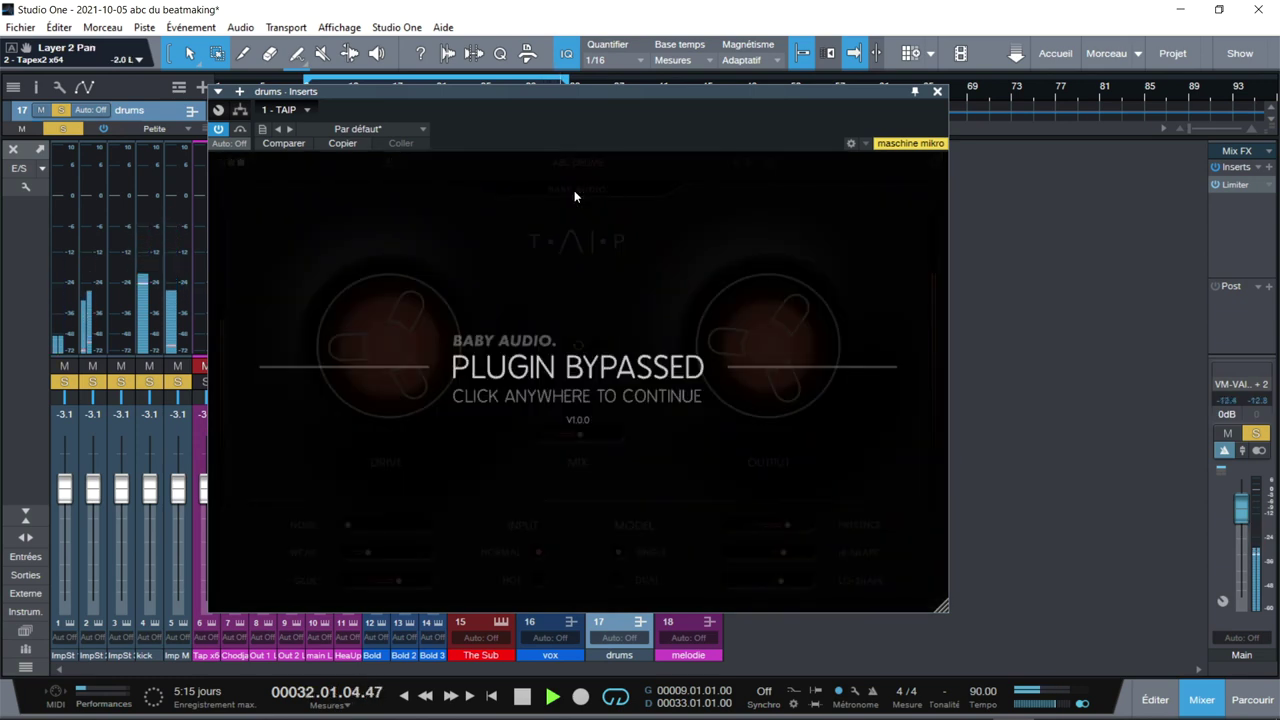
click(575, 196)
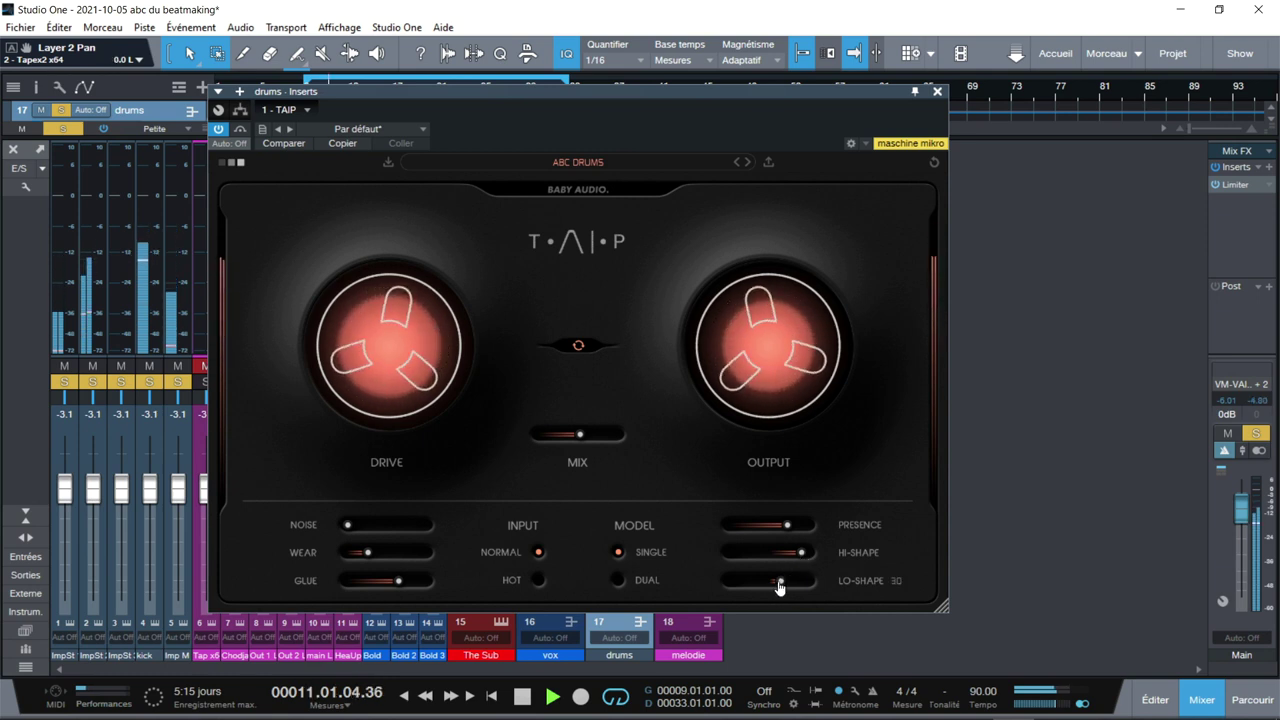
drag(801, 552, 797, 587)
drag(580, 434, 603, 445)
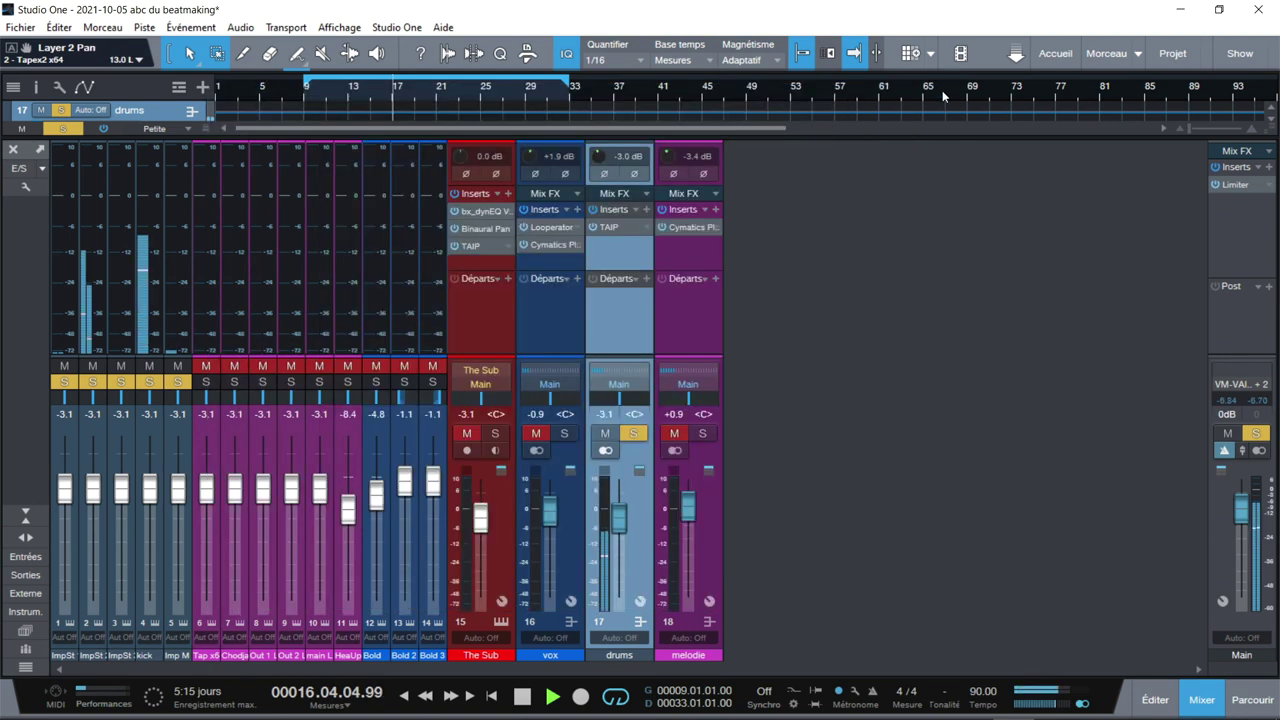
Close the drums' TAIP, switch the solo from drums to The Sub, and open The Sub's TAIP insert
click(937, 91)
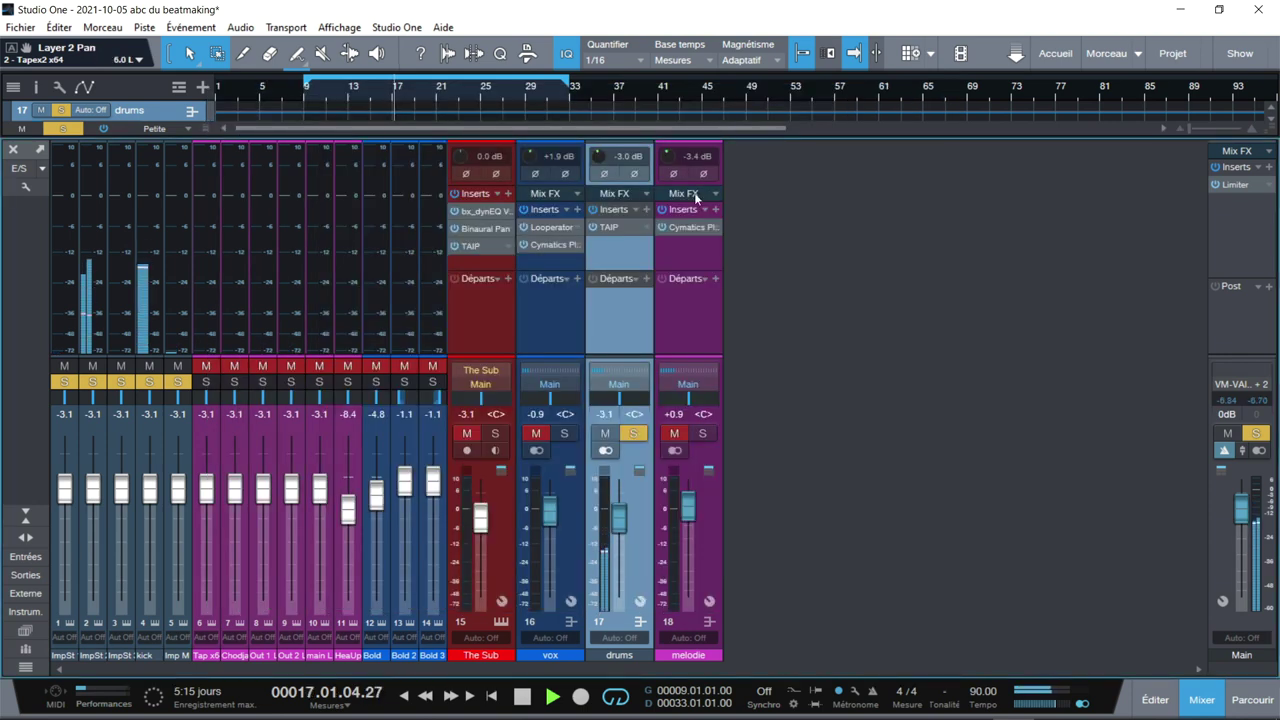
click(634, 433)
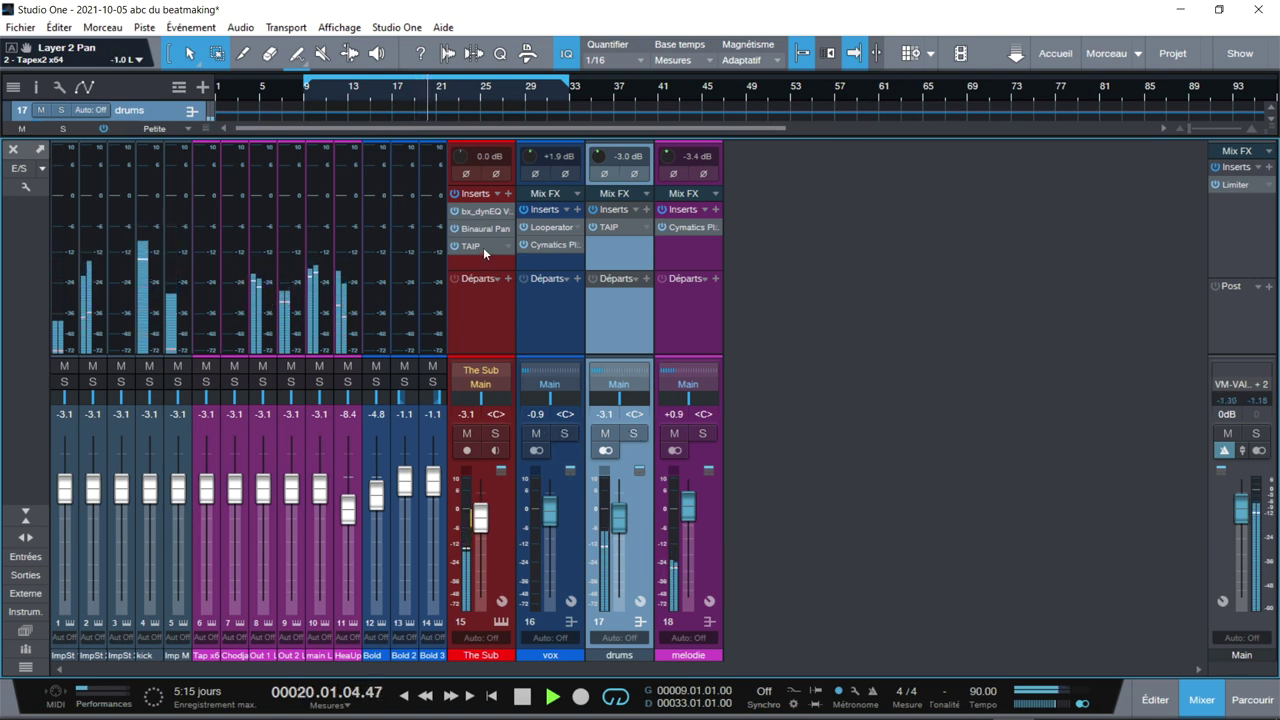
click(491, 433)
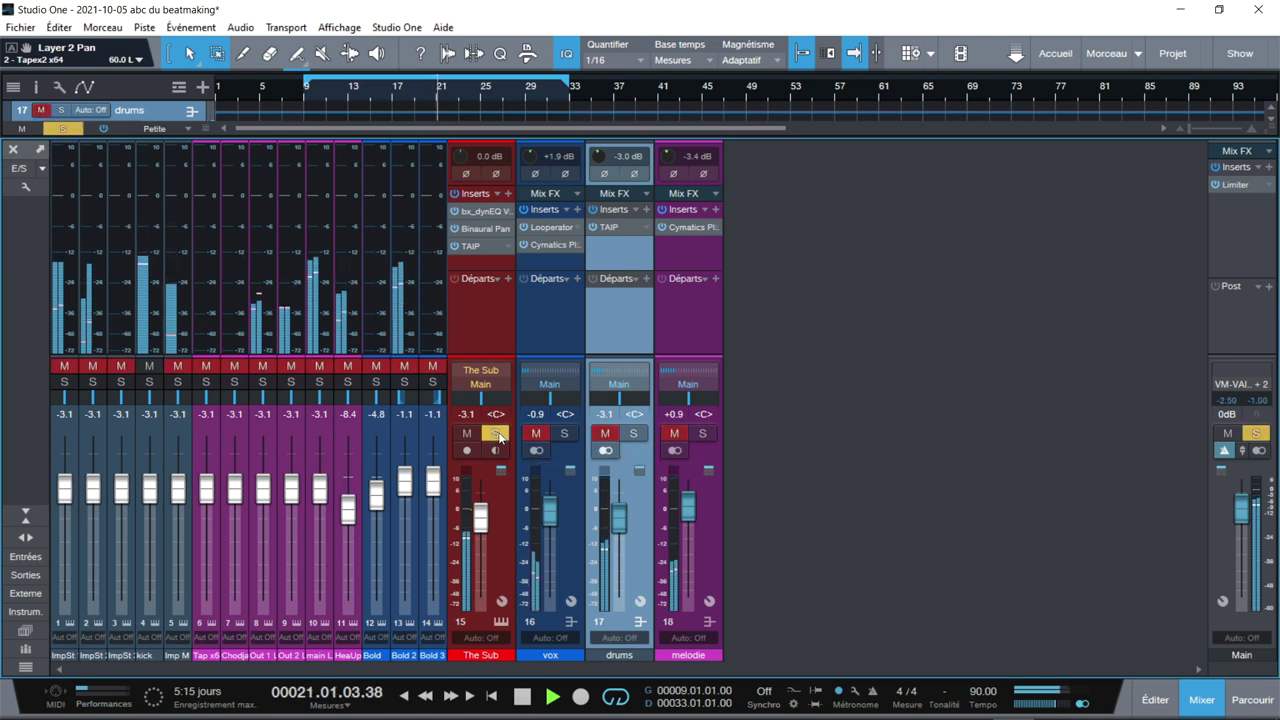
click(480, 245)
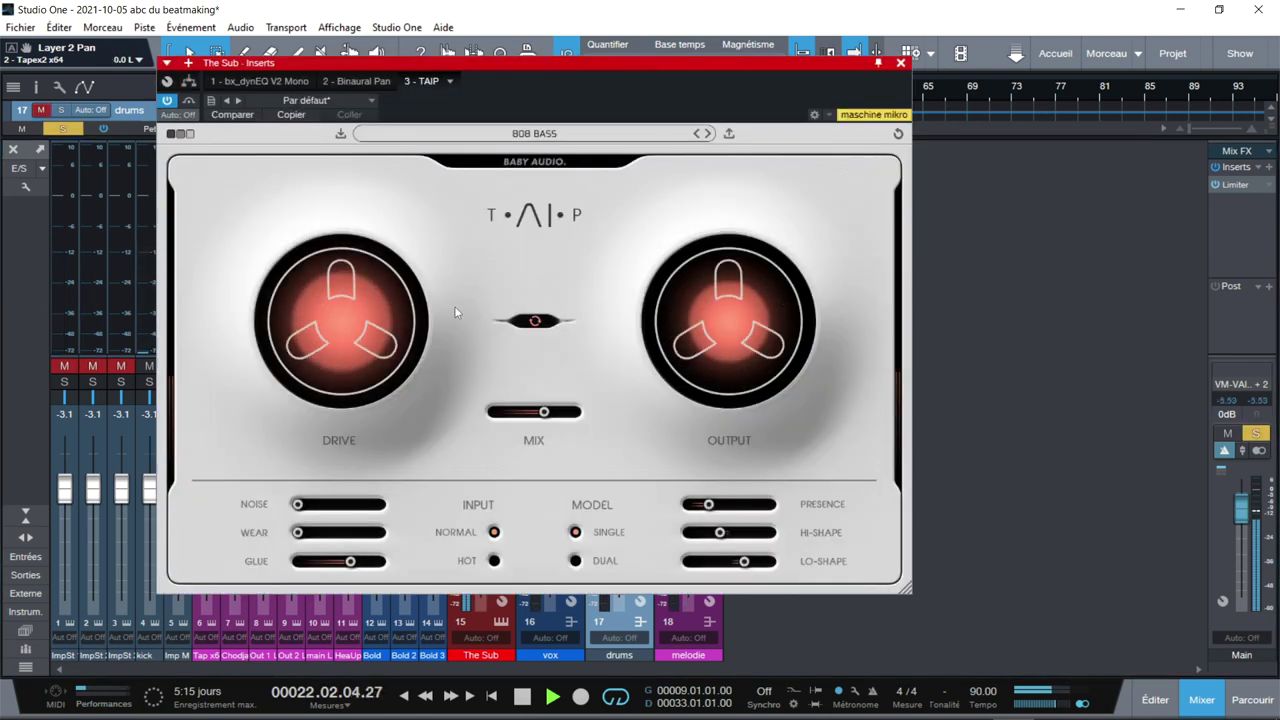
Try The Sub's TAIP with Drive at about 18 dB, Lo-Shape at -43, Mix at 34 and a higher Output
mouse_move(393, 325)
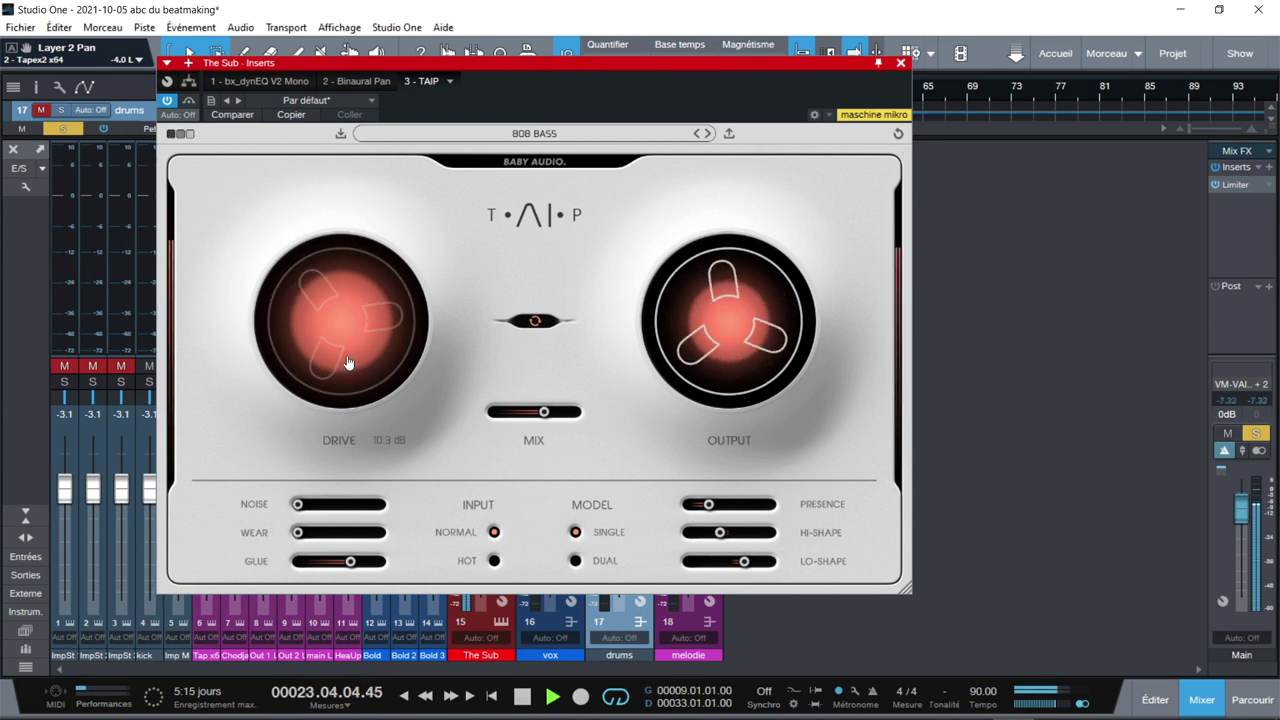
drag(348, 330, 351, 295)
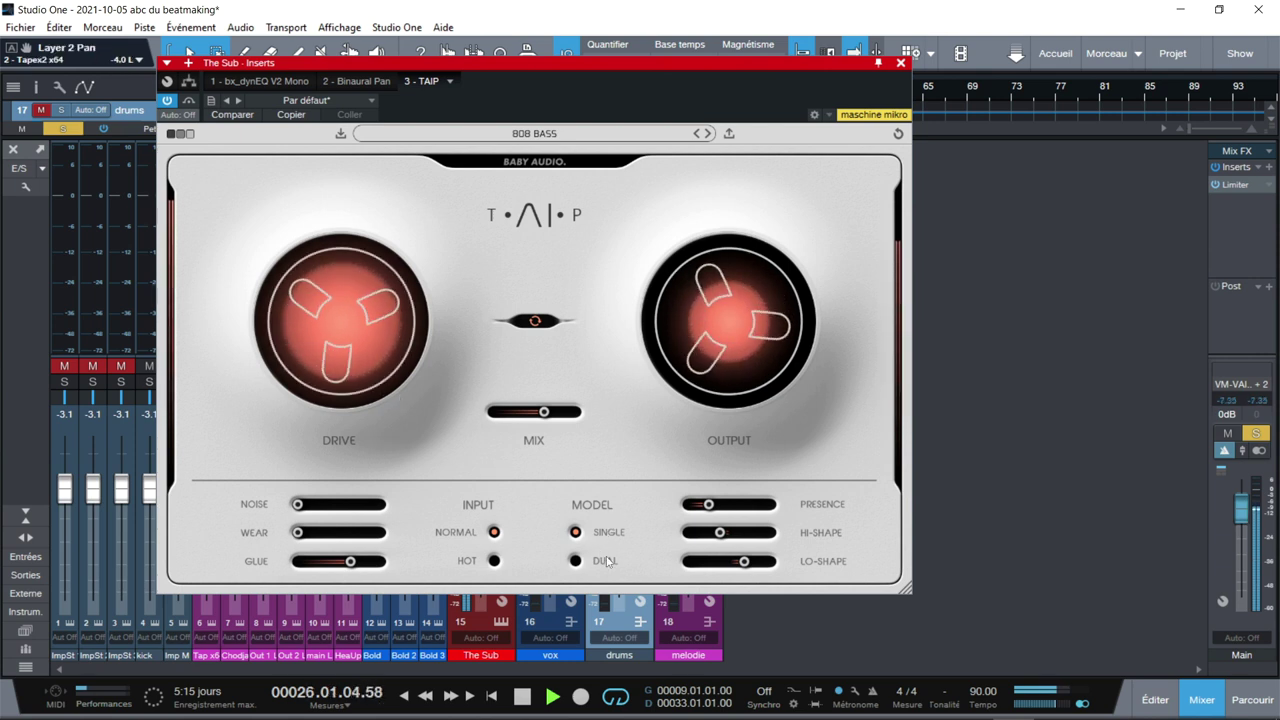
drag(744, 561, 711, 568)
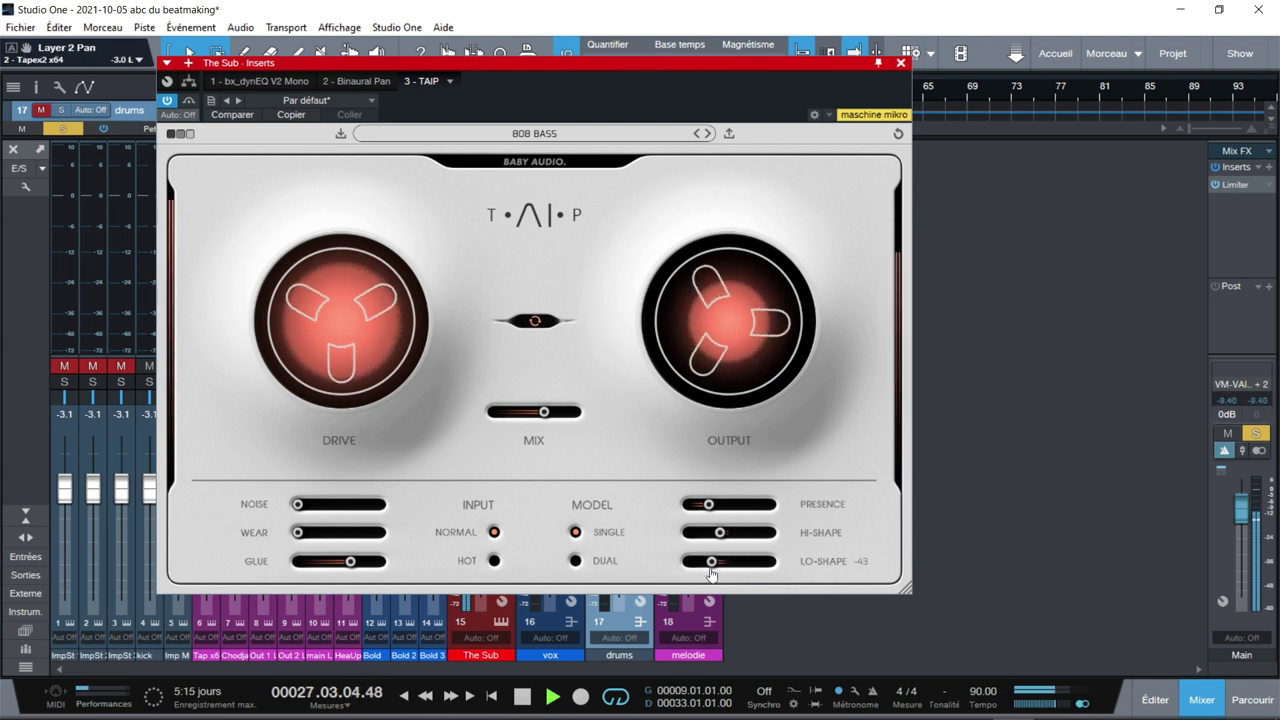
drag(549, 420, 513, 416)
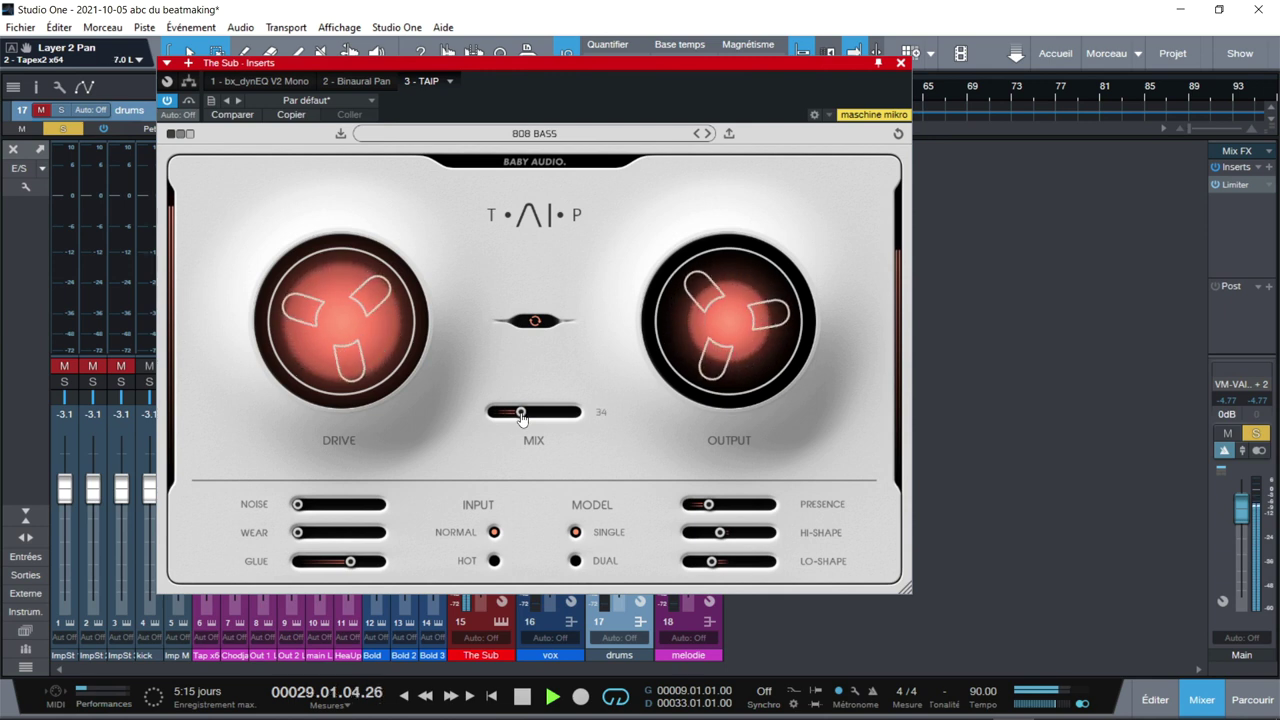
drag(753, 327, 750, 316)
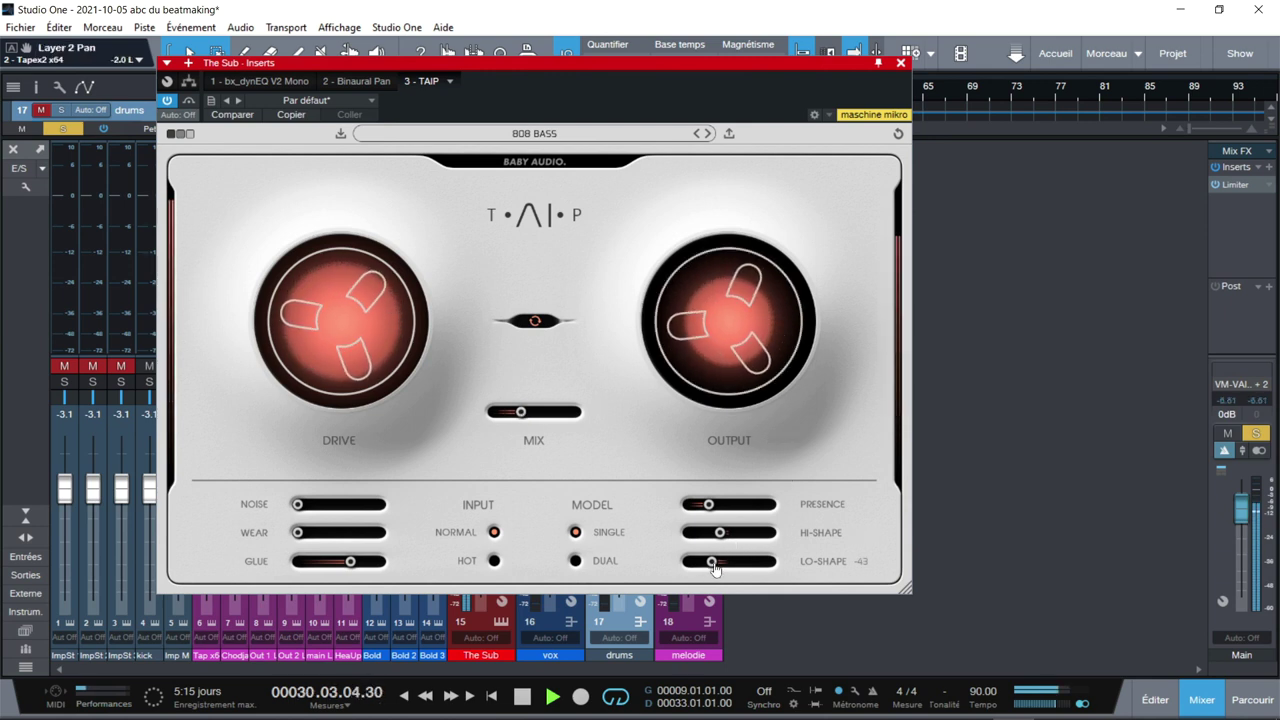
Try Hi-Shape at 32 and Presence at about 49 with the Dual model, Hot input and slightly more Glue
drag(754, 567, 731, 509)
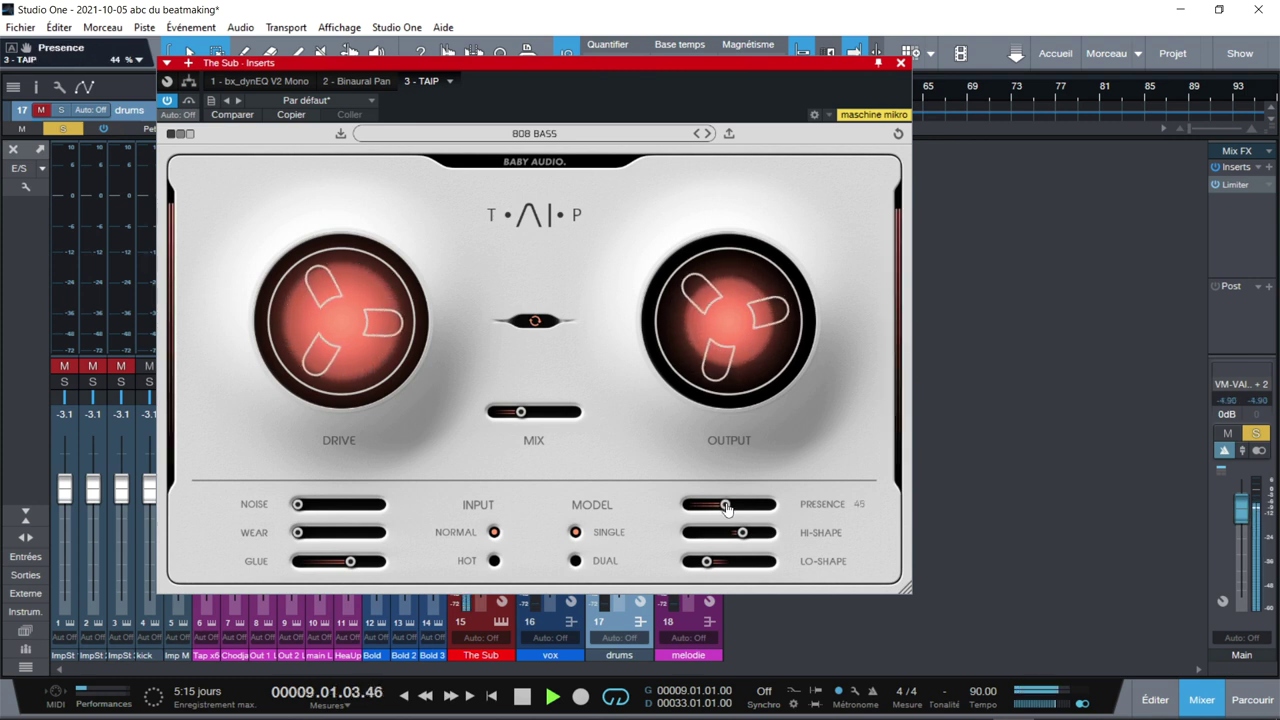
click(576, 562)
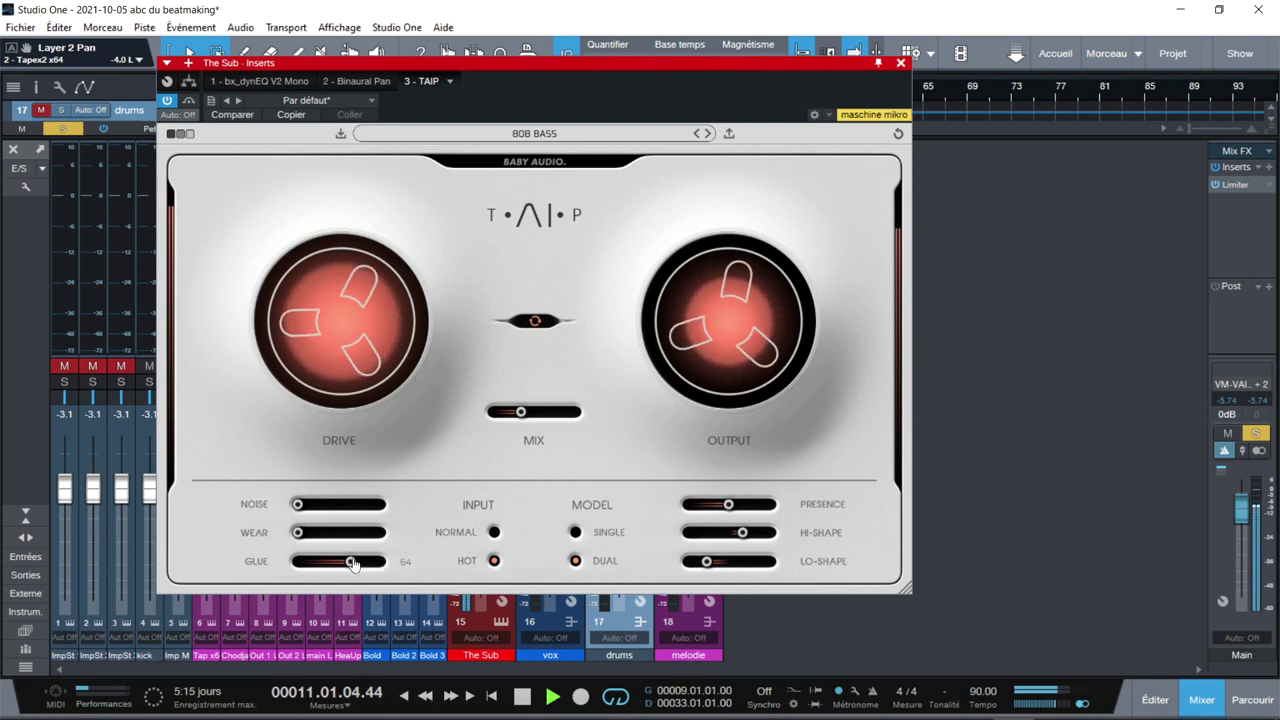
drag(352, 565, 357, 563)
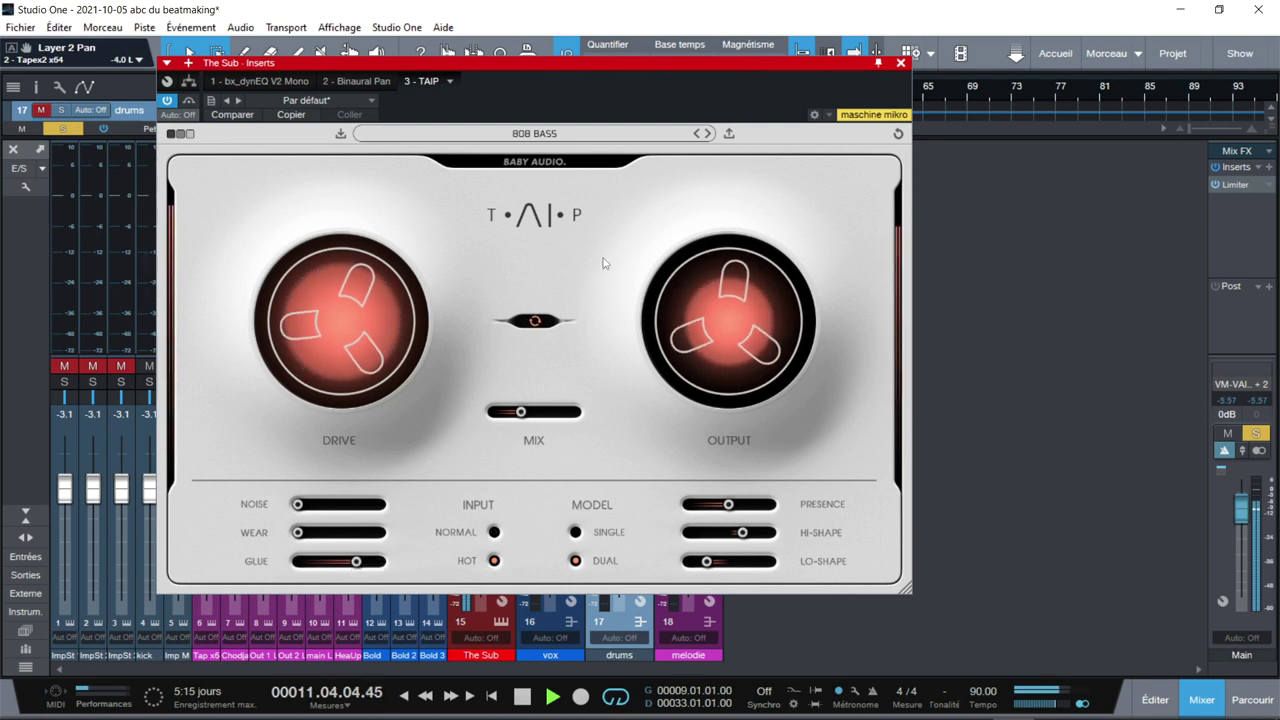
Try Lo-Shape at 52 with a lower Hi-Shape, Mix at 47, less Glue, and Drive reduced to 12.6 dB
drag(709, 568, 738, 571)
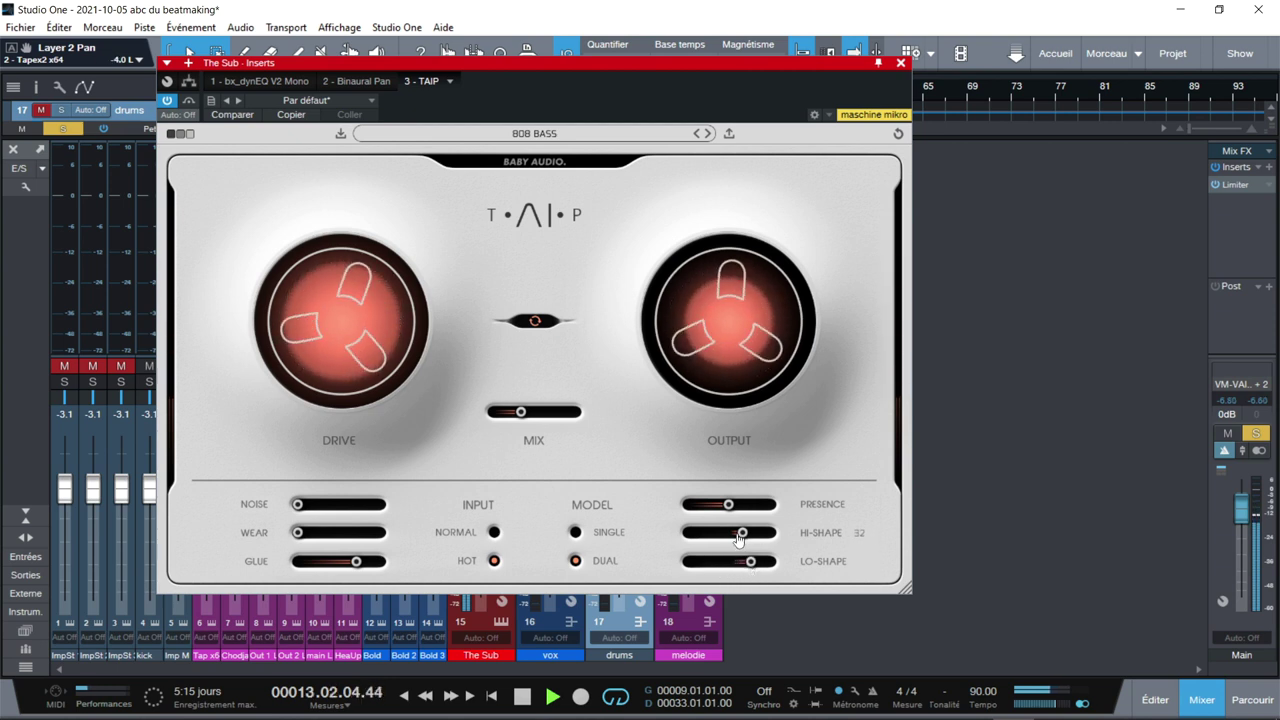
drag(741, 535, 735, 538)
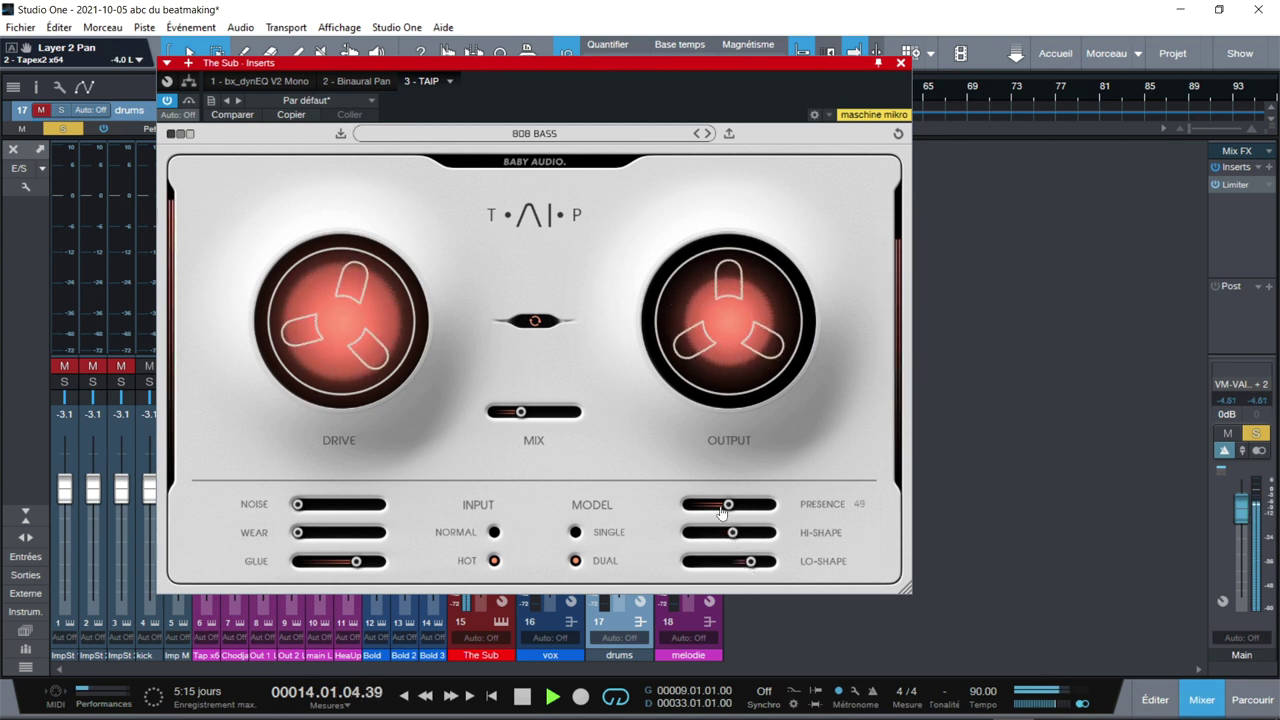
mouse_move(521, 415)
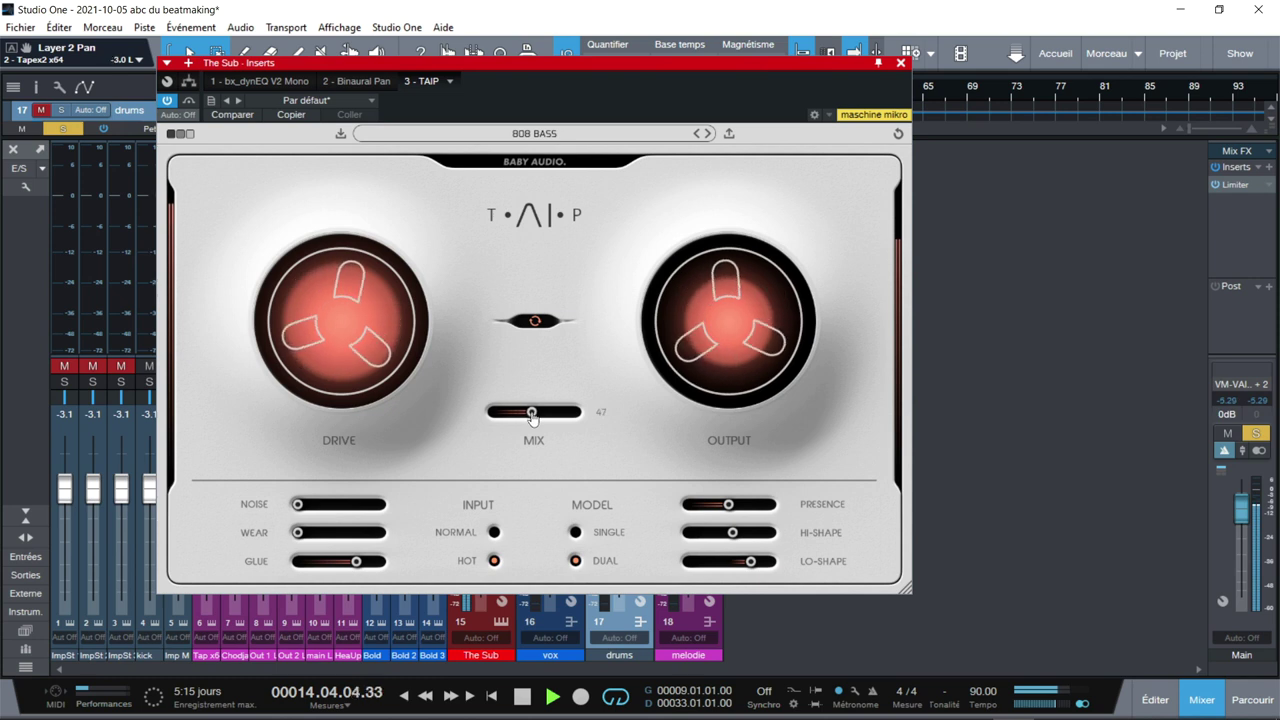
mouse_move(350, 563)
mouse_move(358, 316)
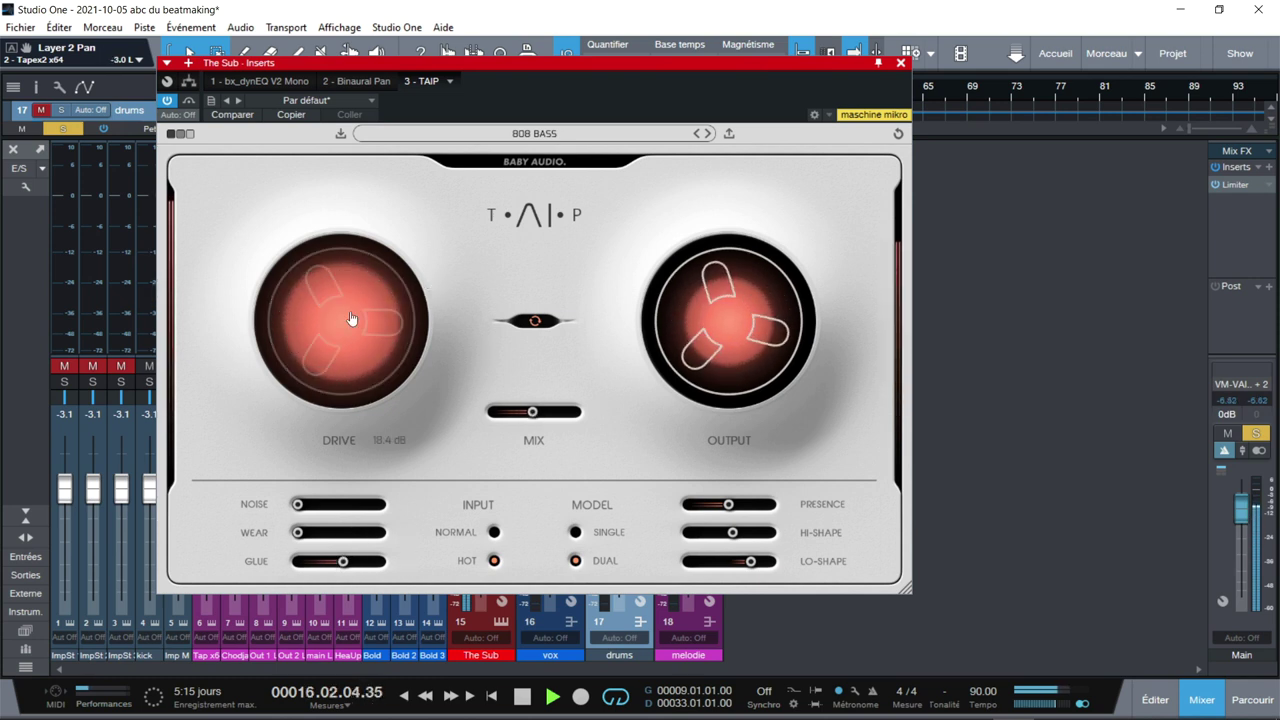
mouse_move(345, 360)
mouse_down()
mouse_move(345, 375)
mouse_move(345, 358)
mouse_up()
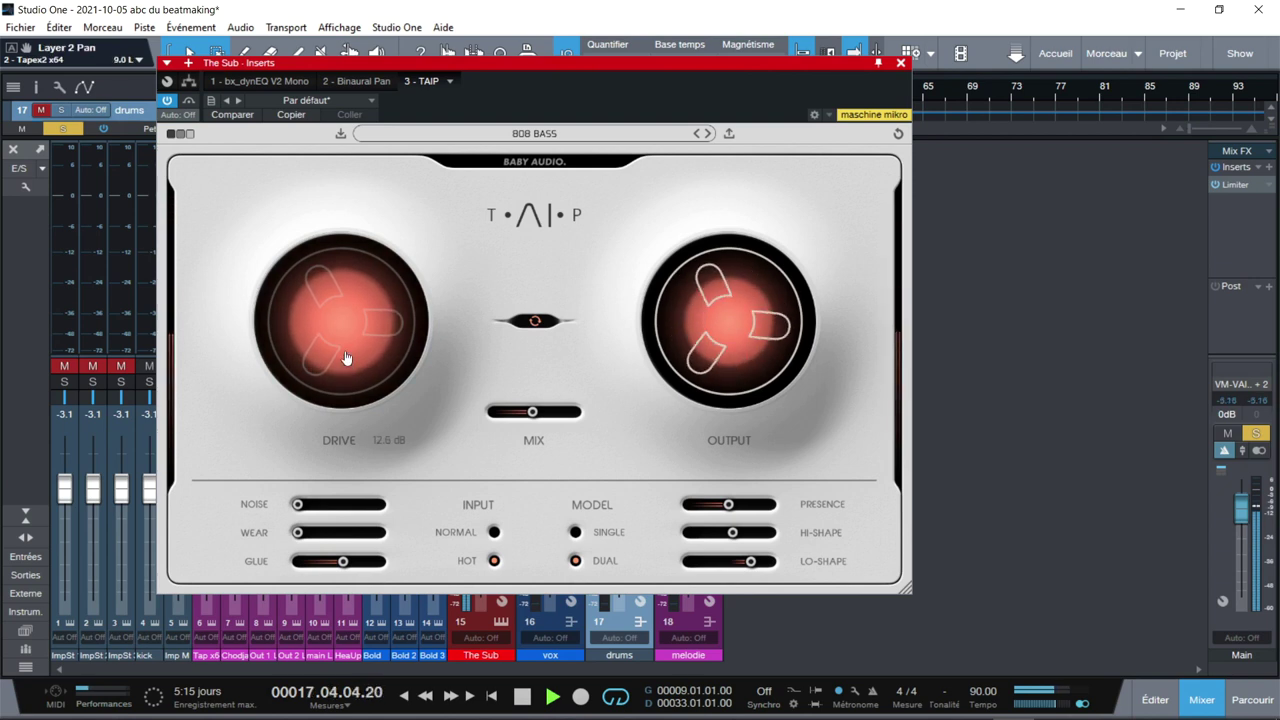
Close TAIP, unsolo The Sub to hear the full beat, reopen its TAIP and reload the 808 BASS preset
click(902, 63)
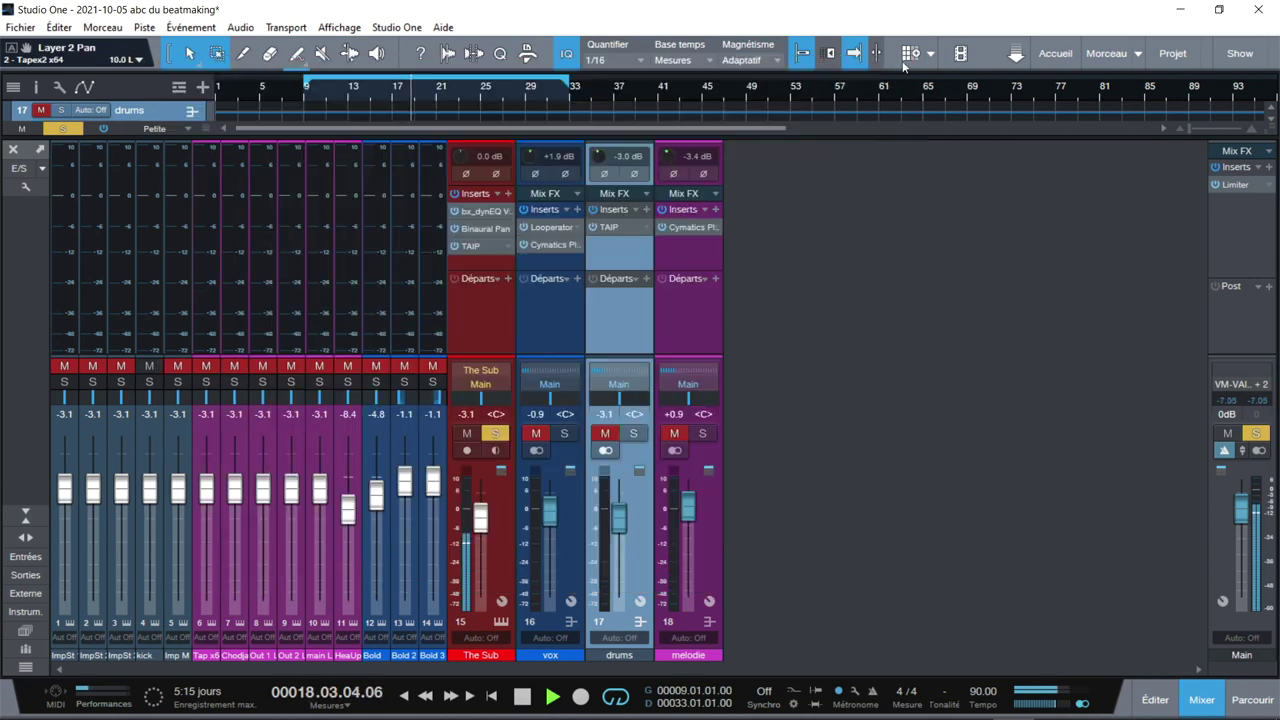
click(494, 433)
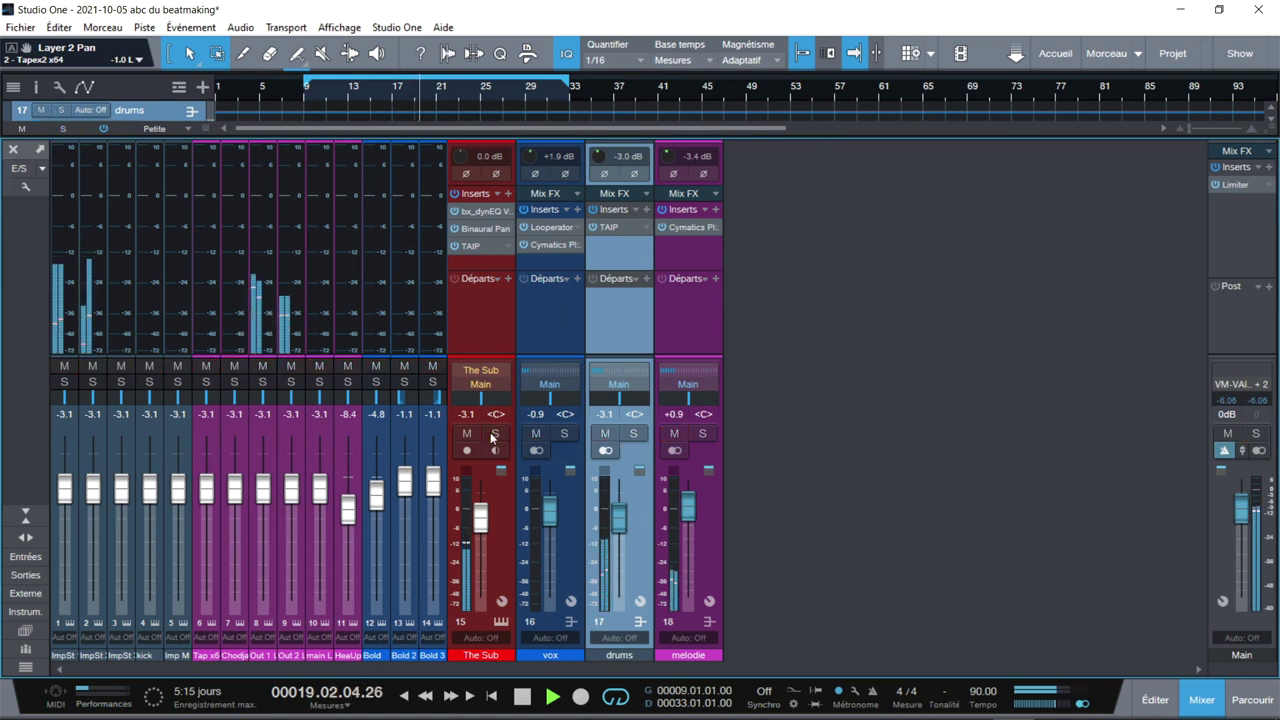
click(466, 247)
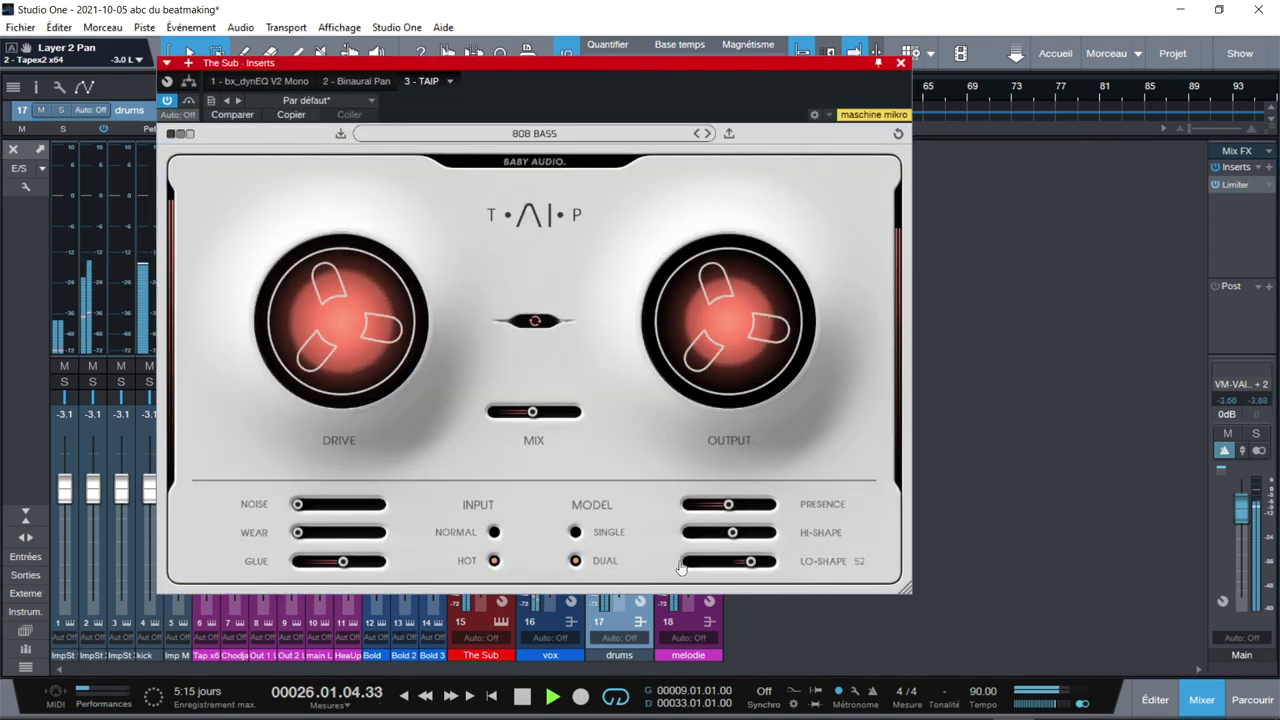
click(711, 134)
click(697, 134)
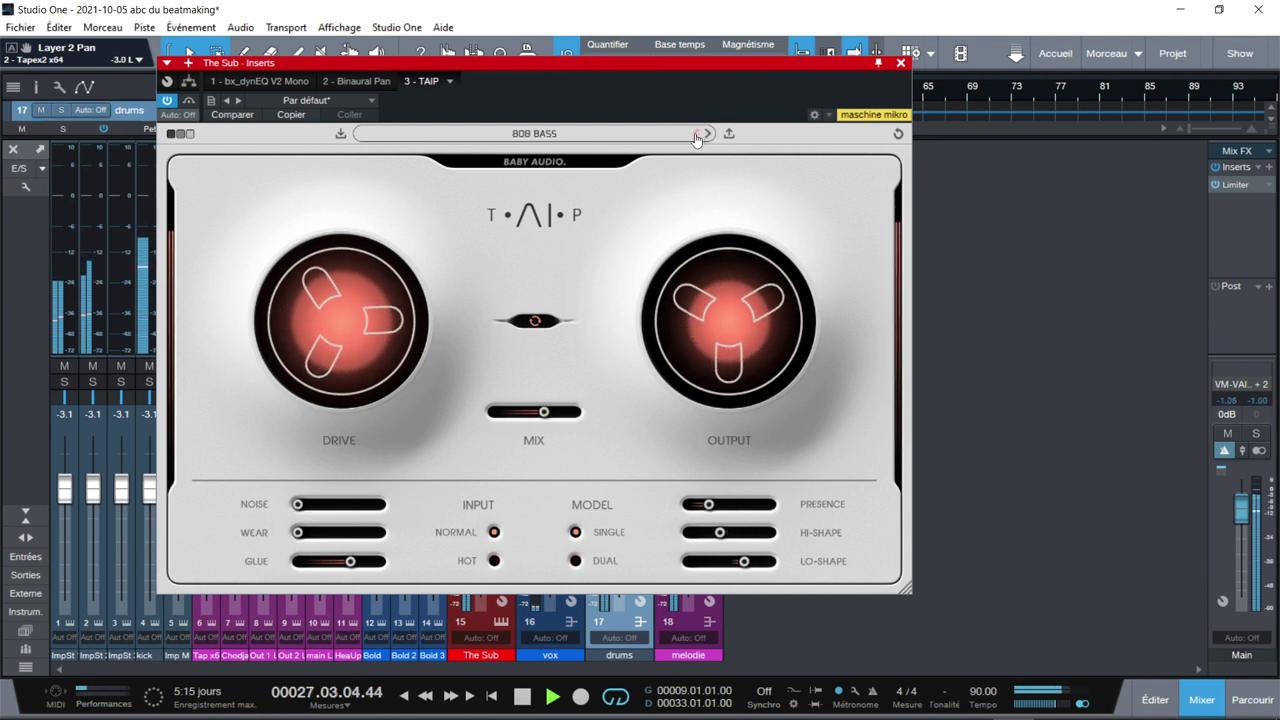
Lower Lo-Shape to around centre, raise Hi-Shape slightly above centre, and close The Sub's TAIP
mouse_move(737, 570)
drag(737, 570, 737, 533)
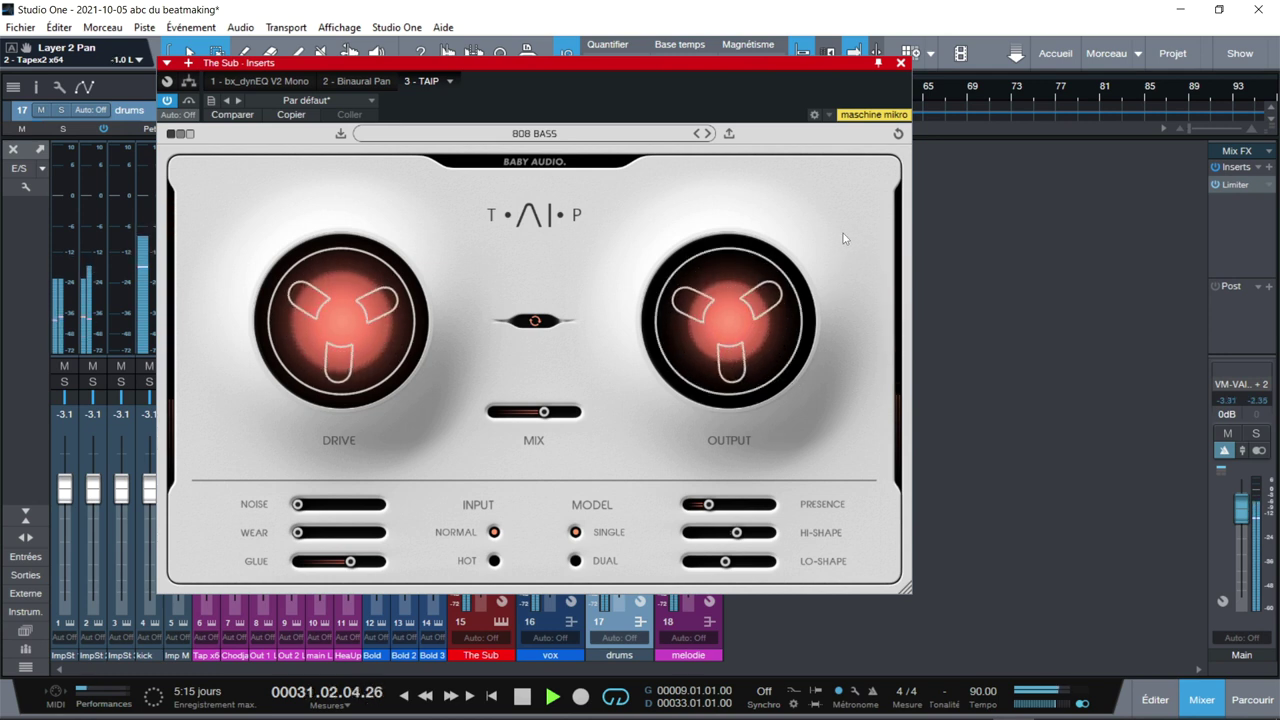
mouse_move(716, 249)
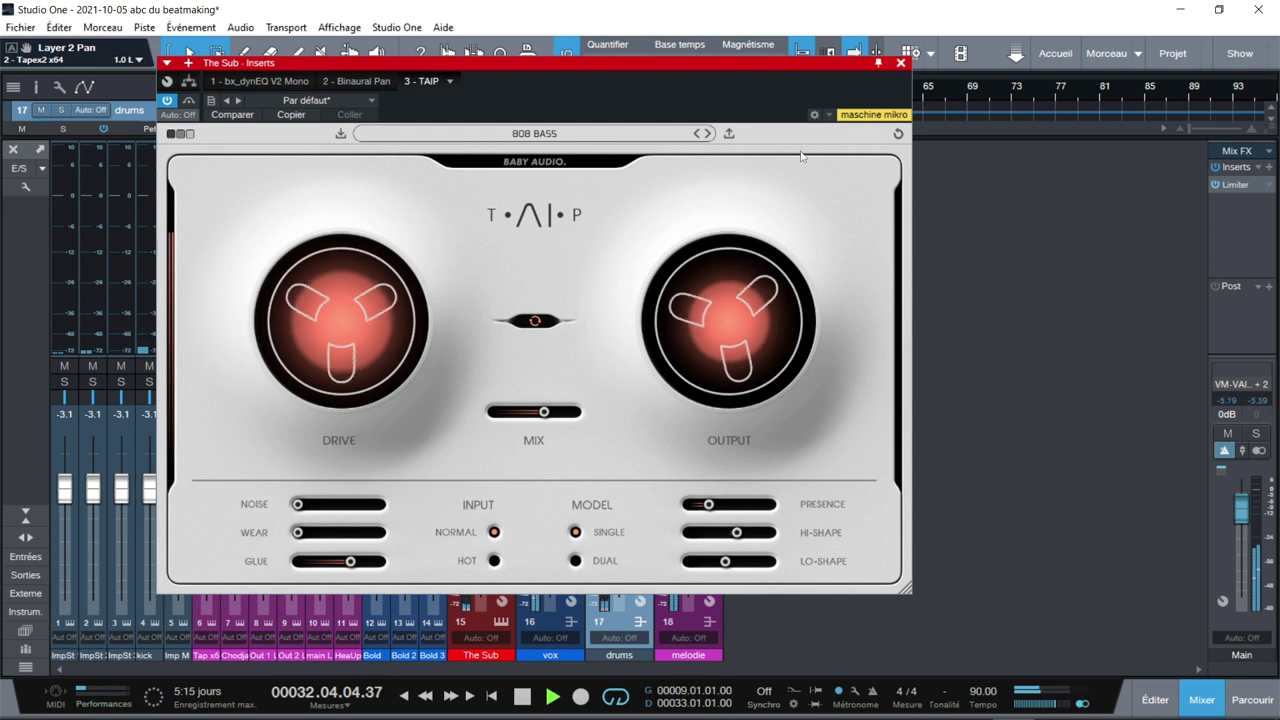
click(900, 63)
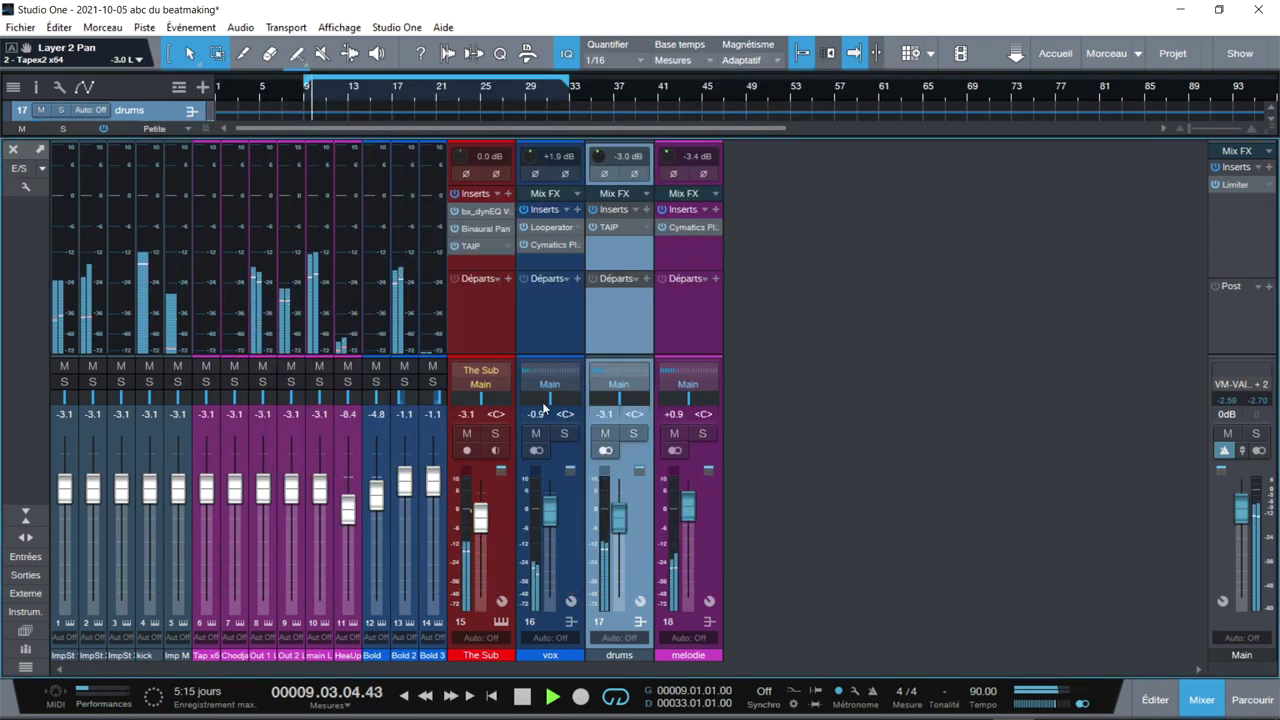
Solo The Sub and drums together, examine the Mix, Drive and Glue settings in The Sub's TAIP, and close it
click(494, 433)
click(633, 433)
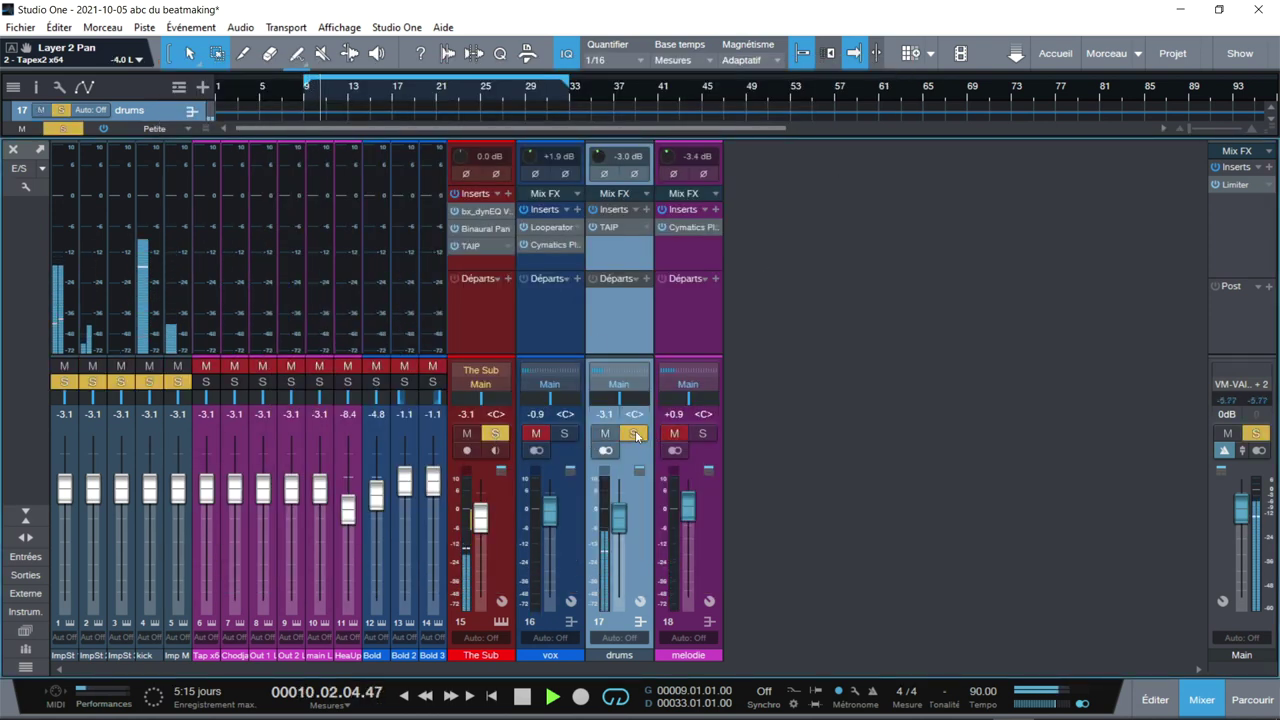
click(475, 244)
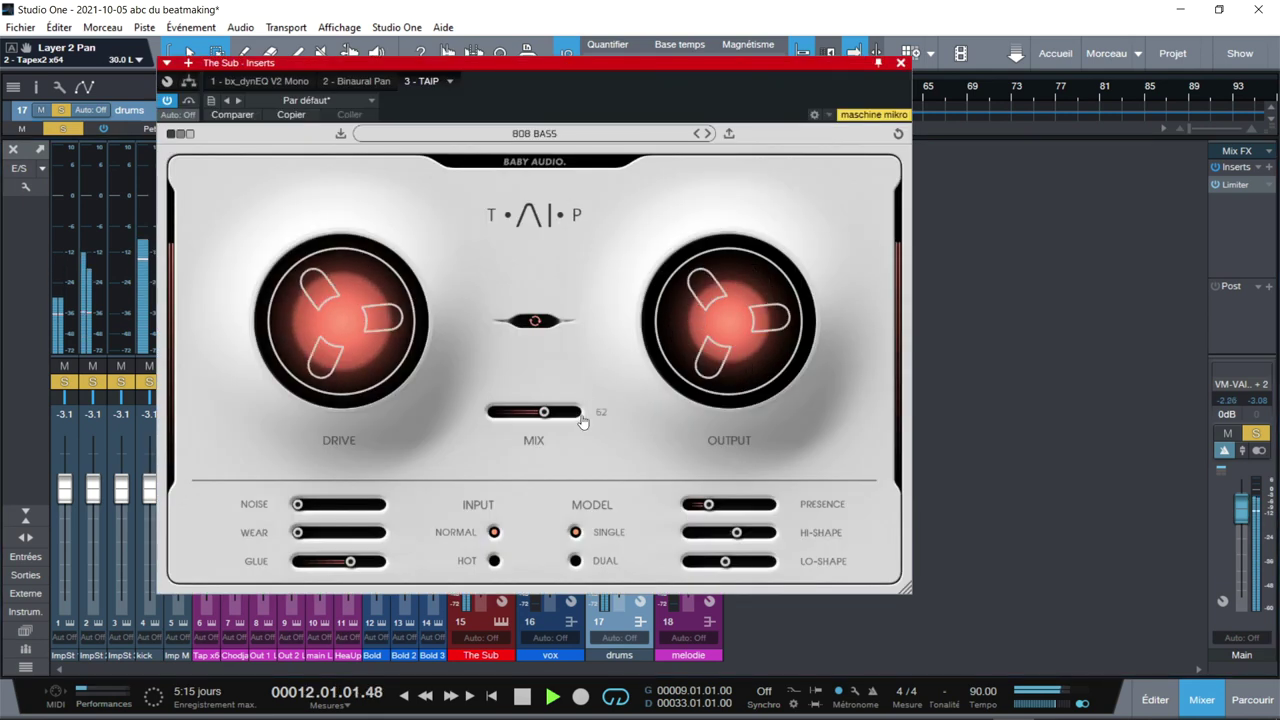
mouse_move(697, 330)
mouse_move(363, 323)
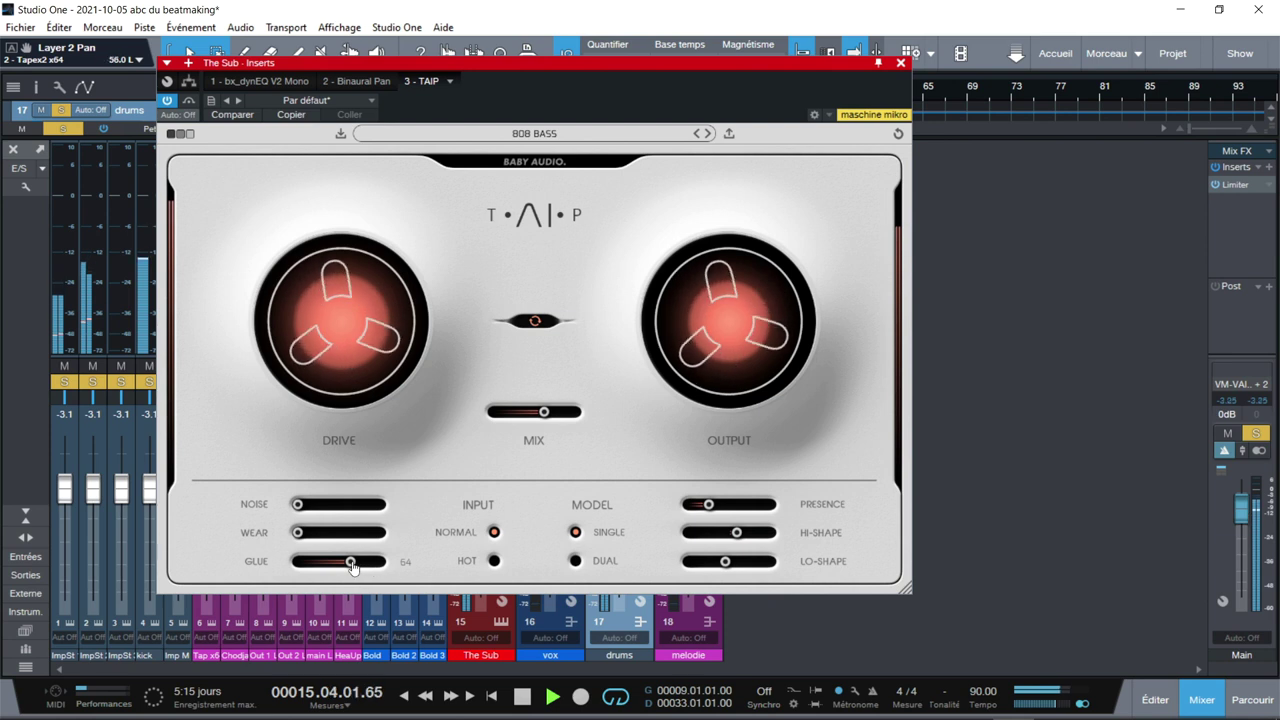
click(900, 64)
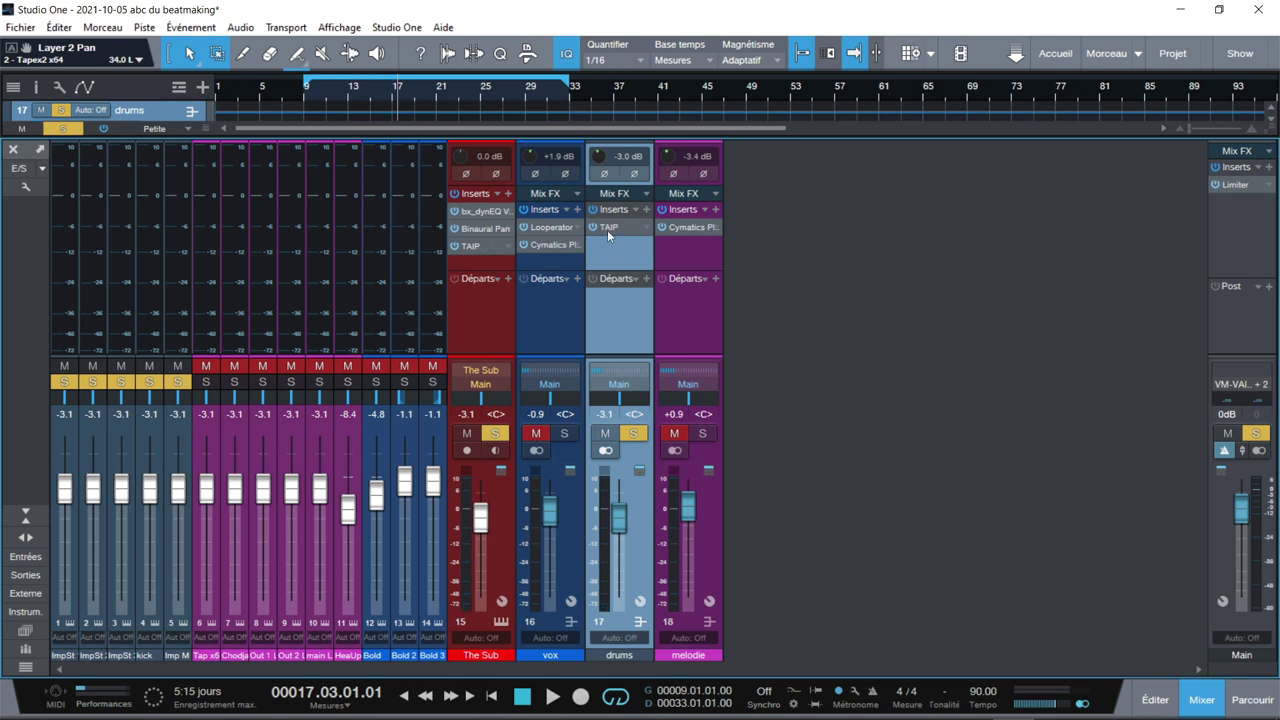
Unsolo the drums and The Sub, and resume playback of the full beat
click(603, 434)
click(502, 436)
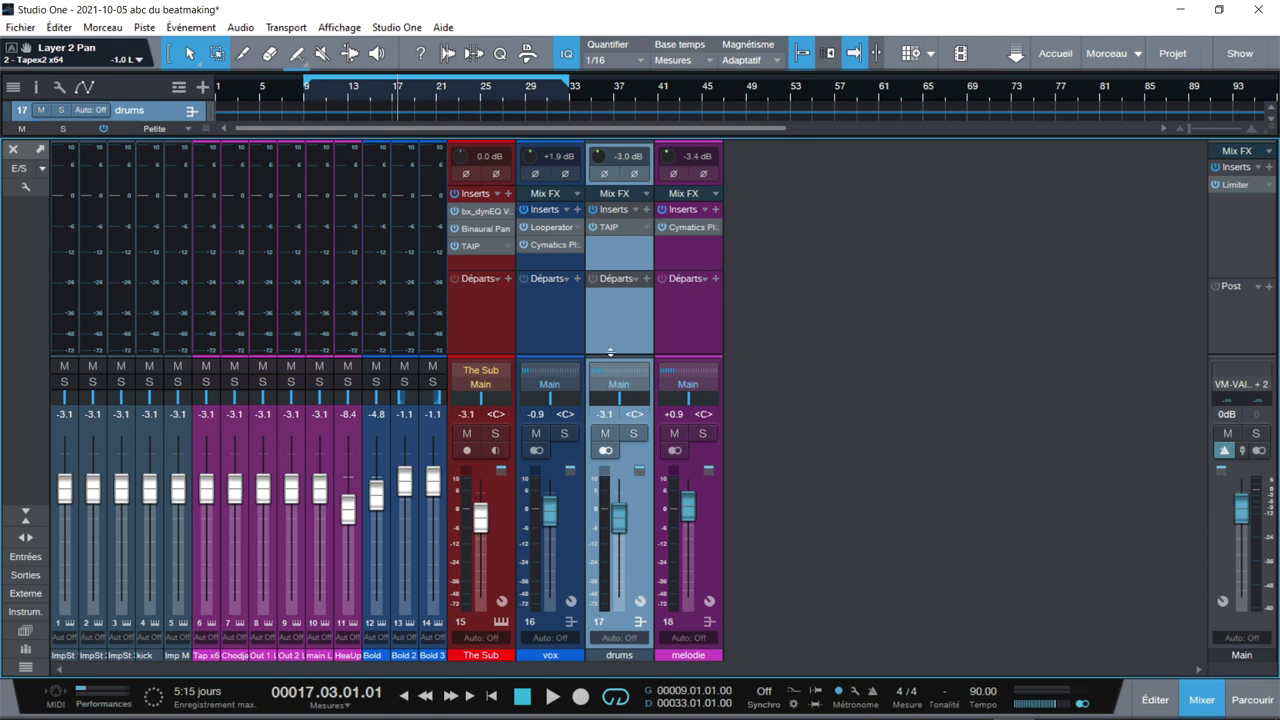
key(space)
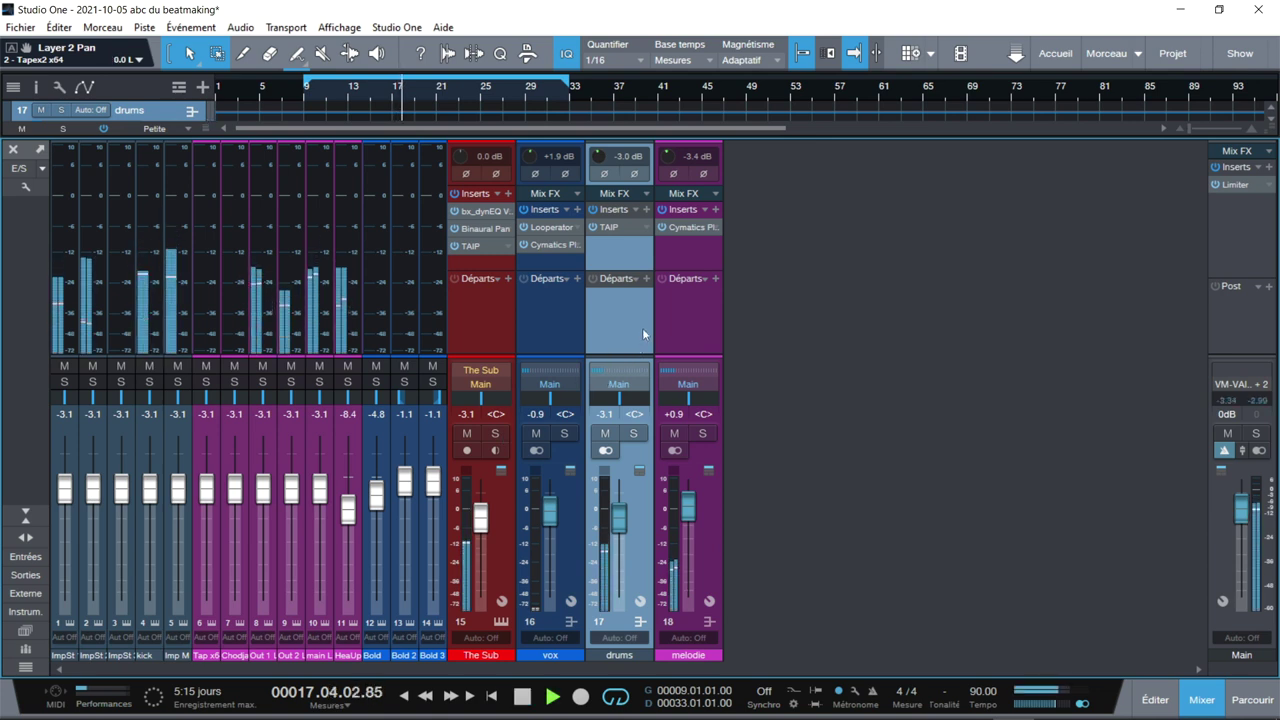